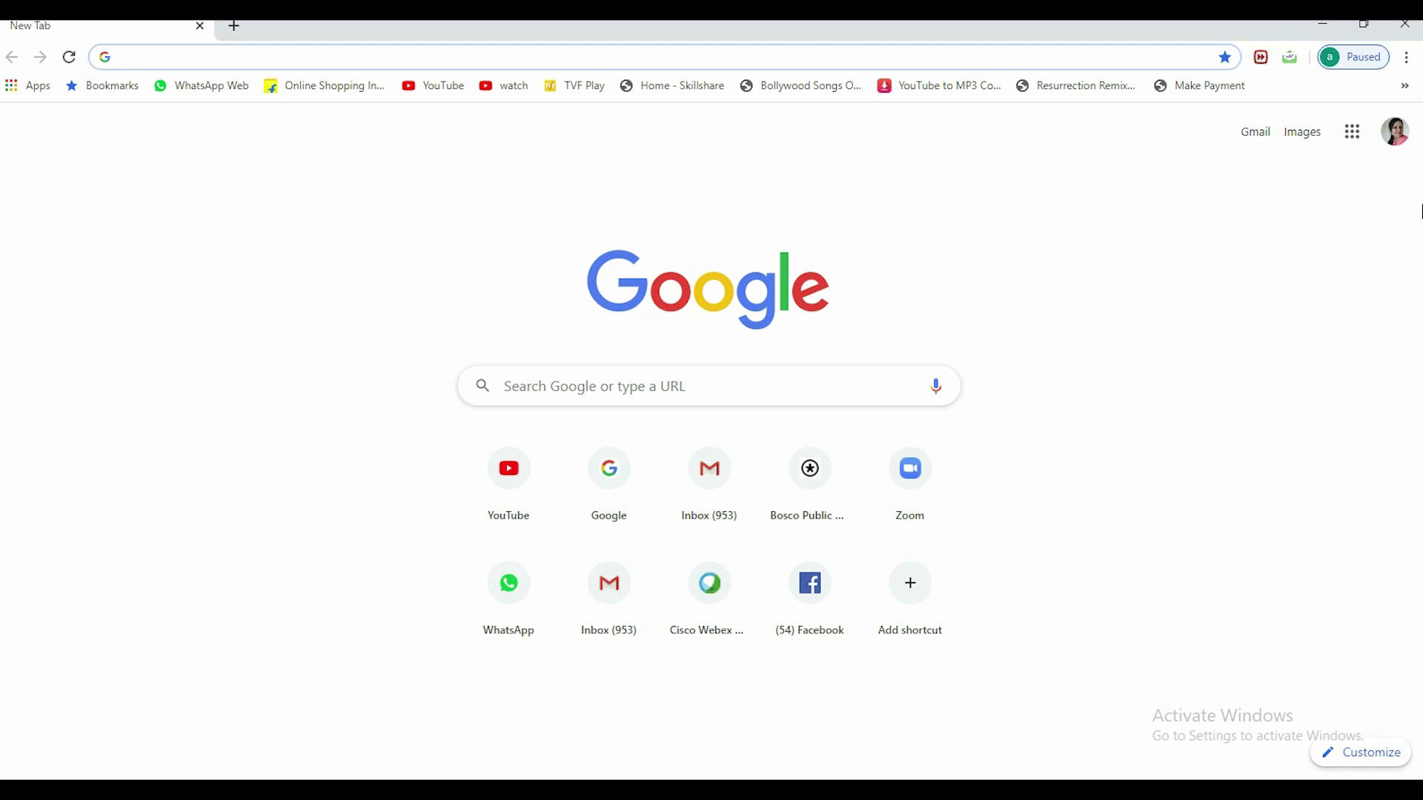
Launch Google Classroom from the Google apps grid to show the VI and Teachers classes
left_click(1350, 135)
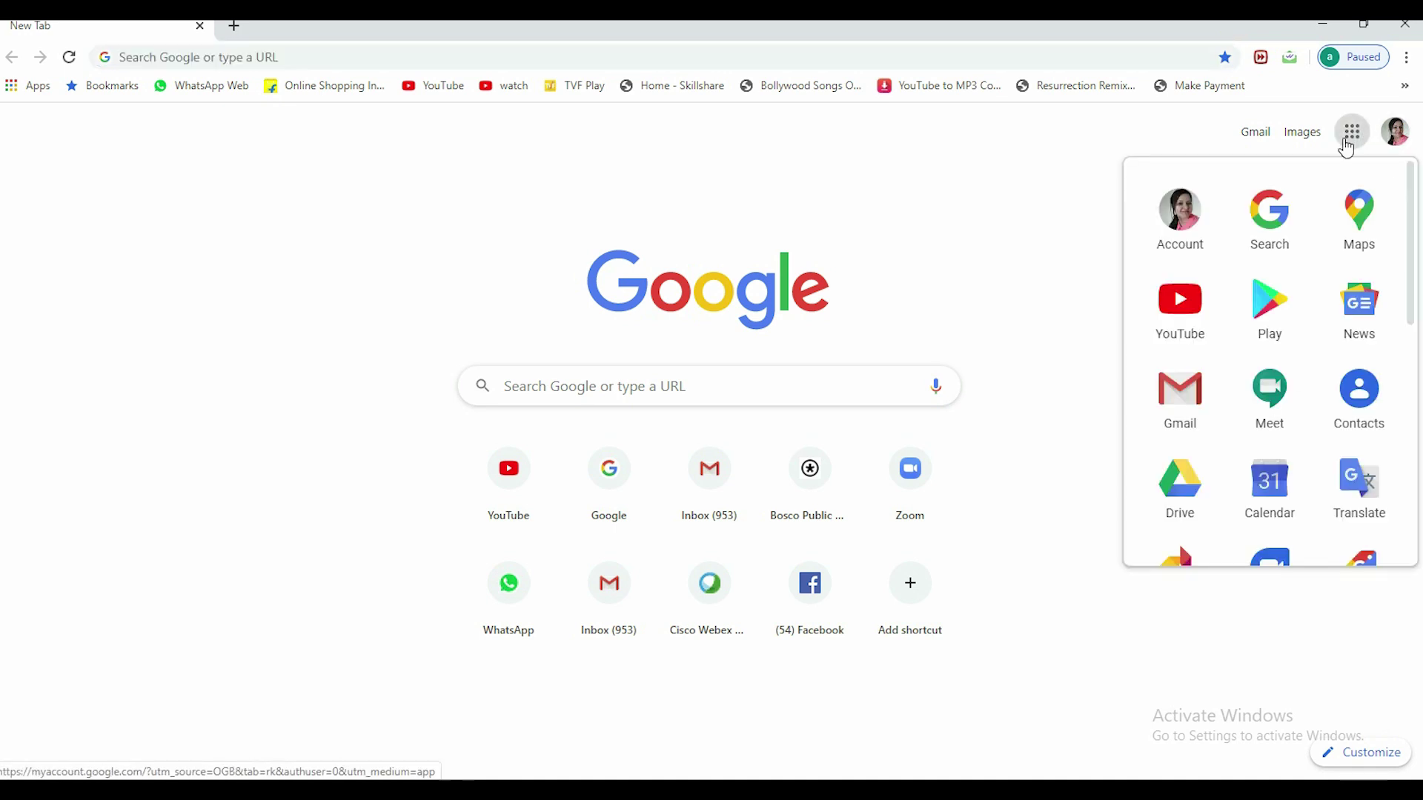
scroll(1296, 318, "down", 6)
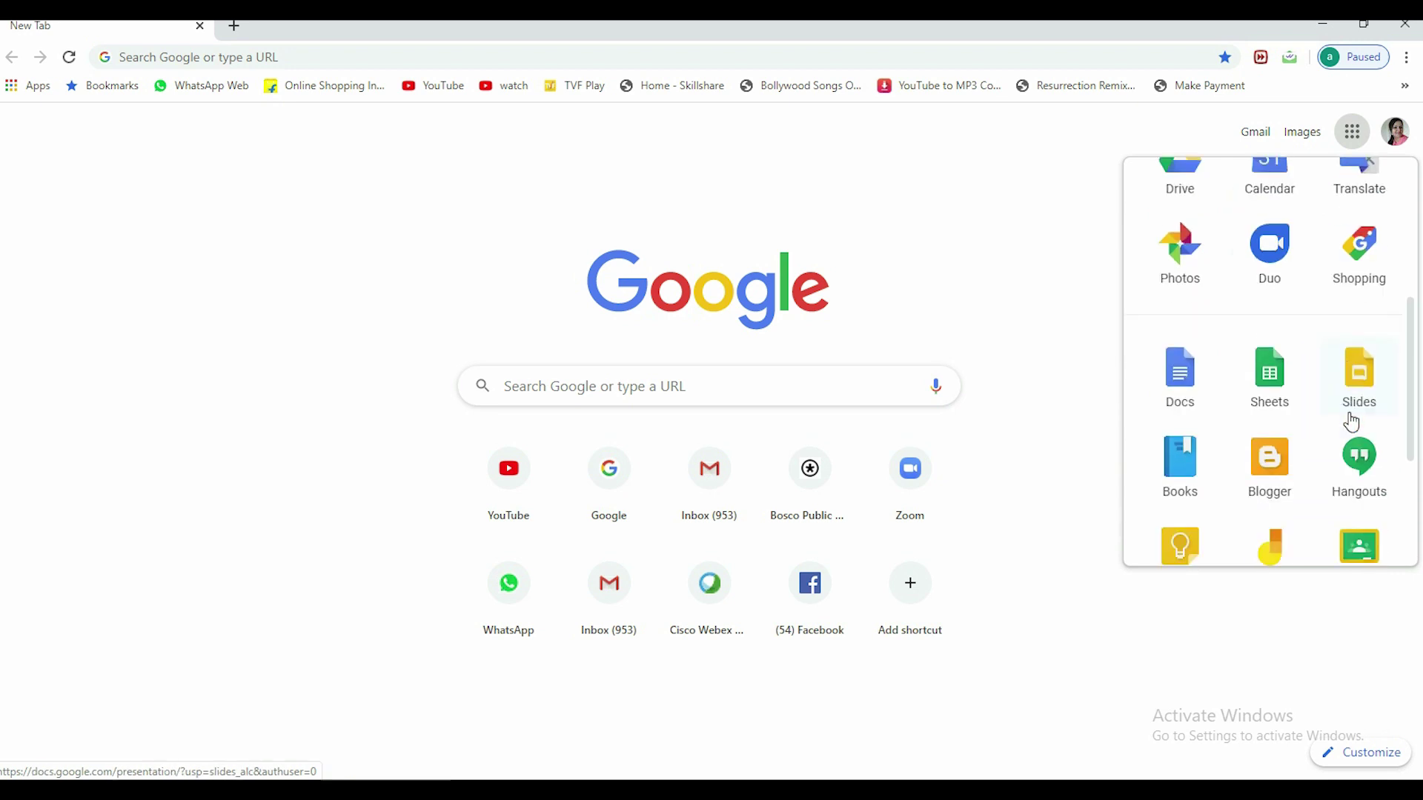
left_click(1372, 349)
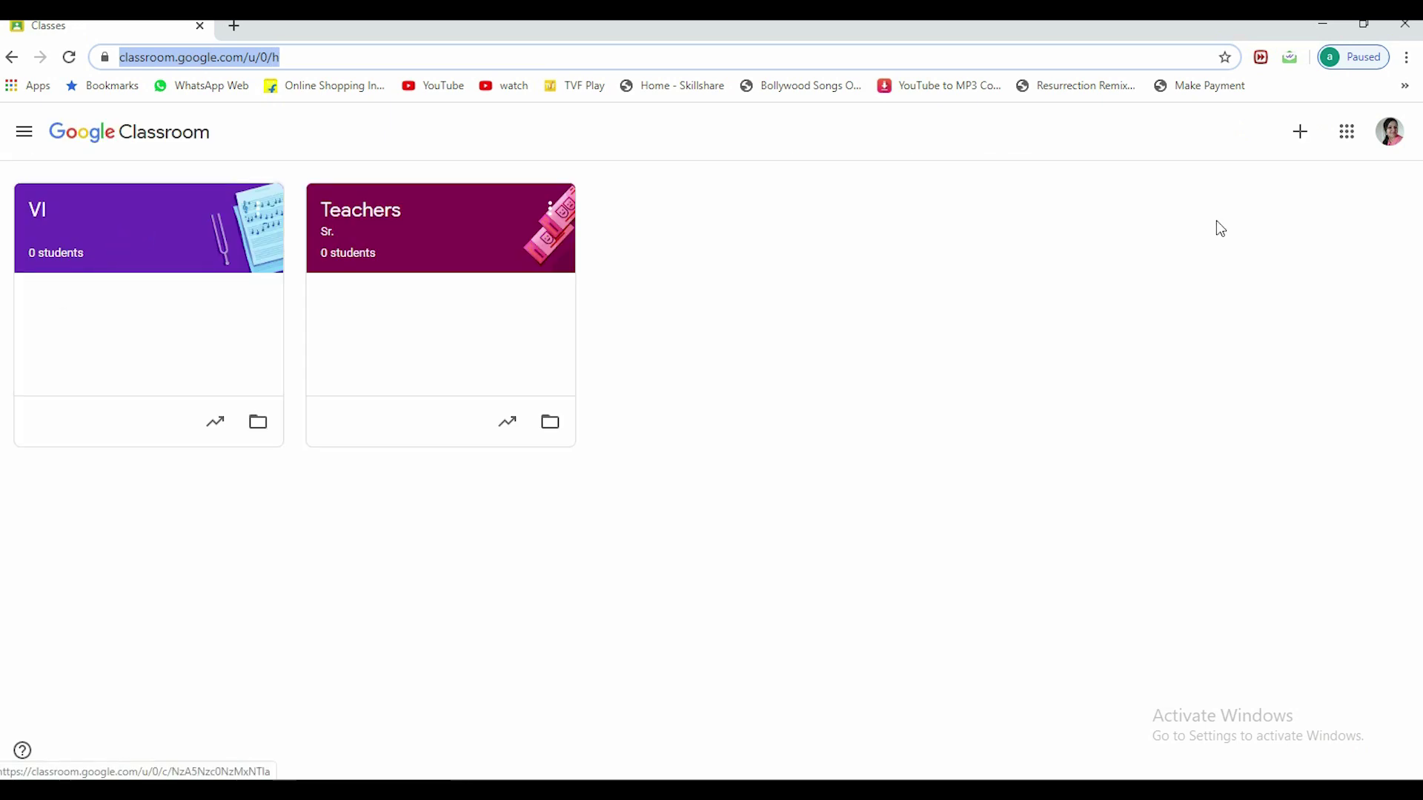
left_click(1301, 134)
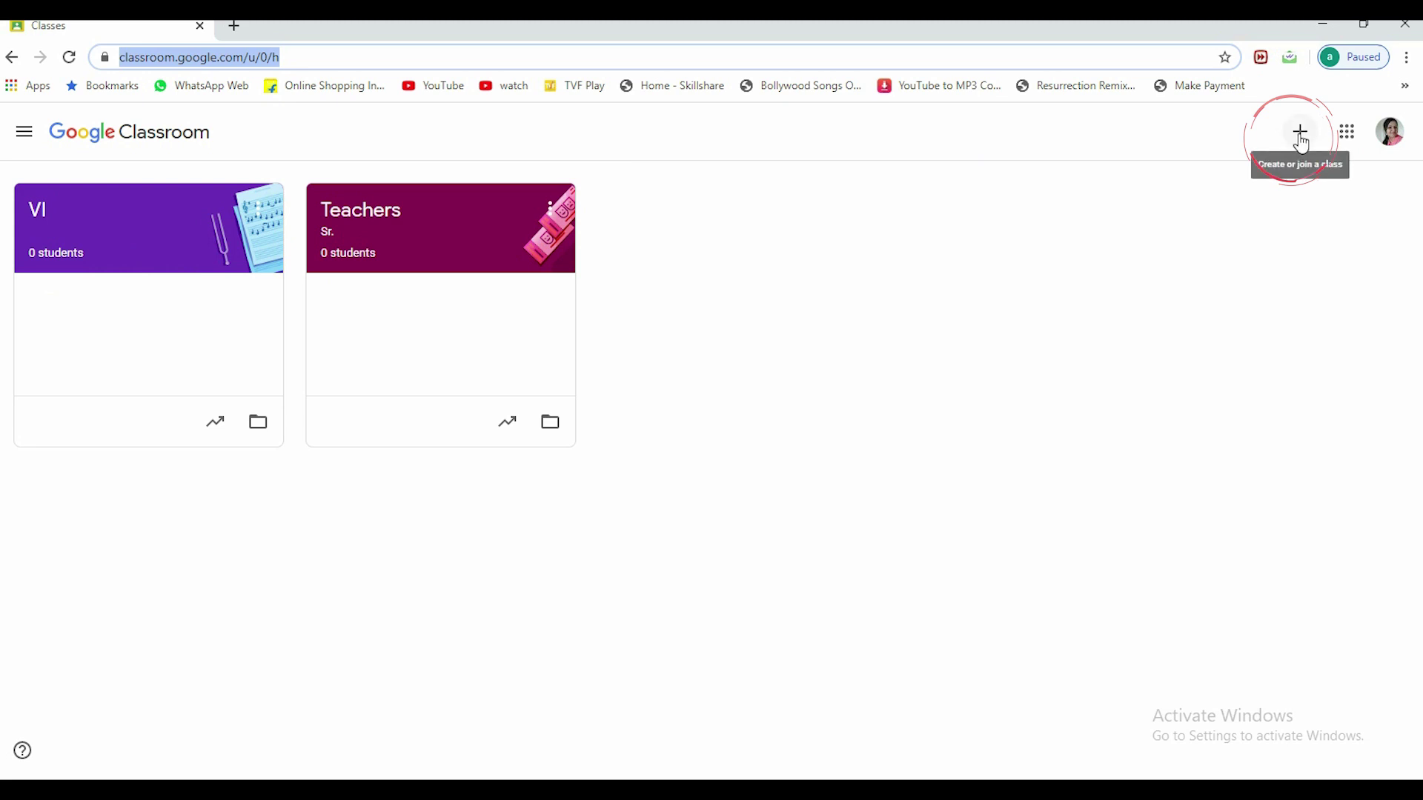
In the VI class's Classwork page, create a new Quiz assignment
left_click(111, 243)
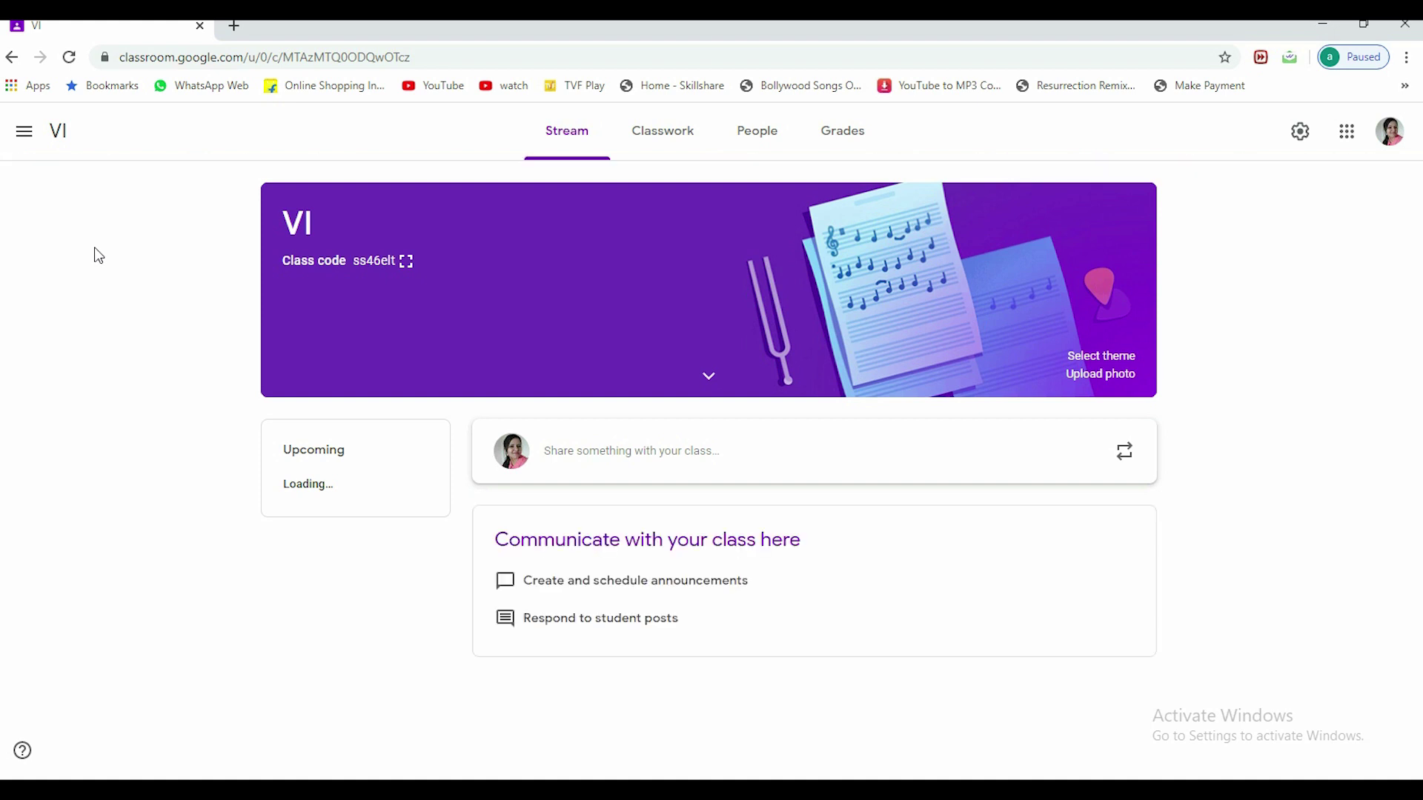
left_click(664, 144)
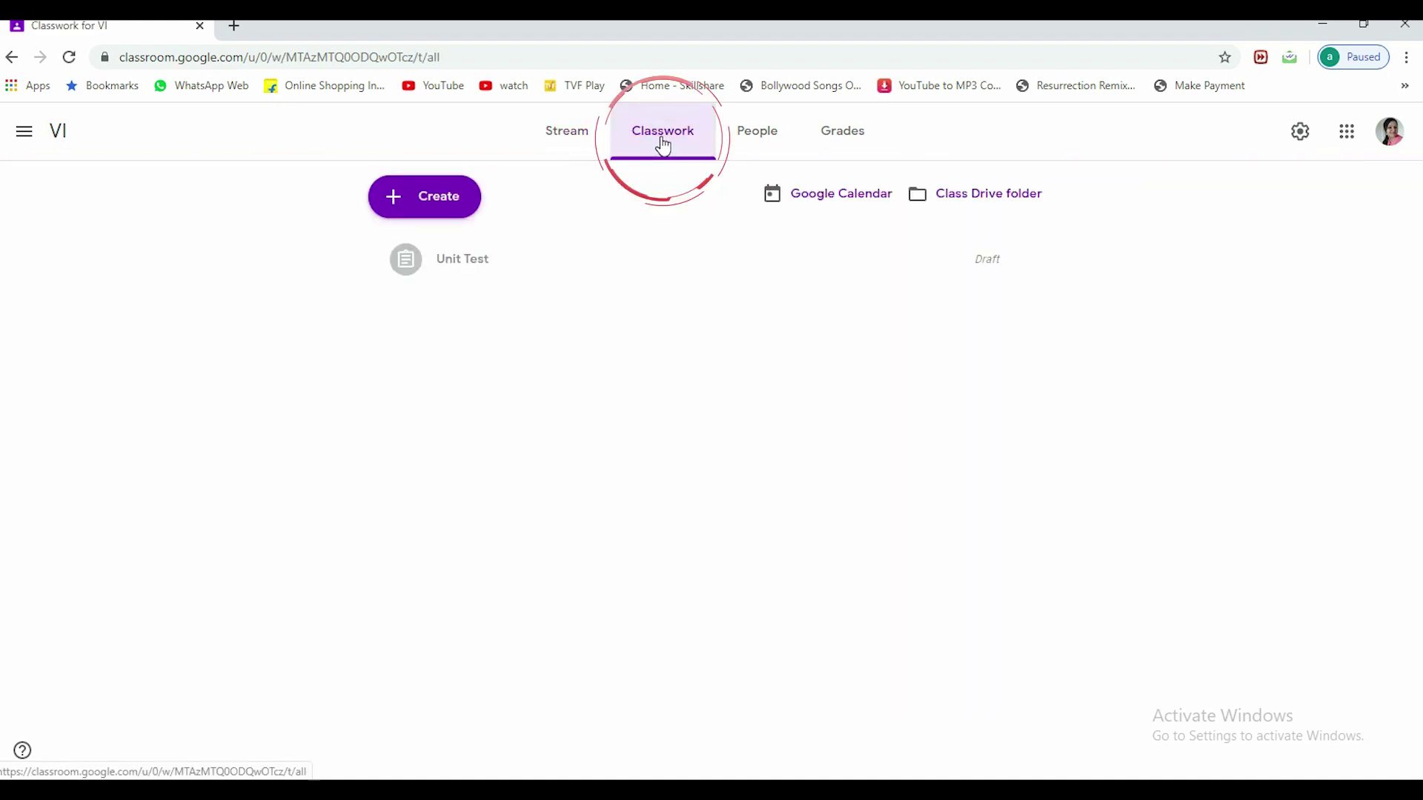
left_click(414, 206)
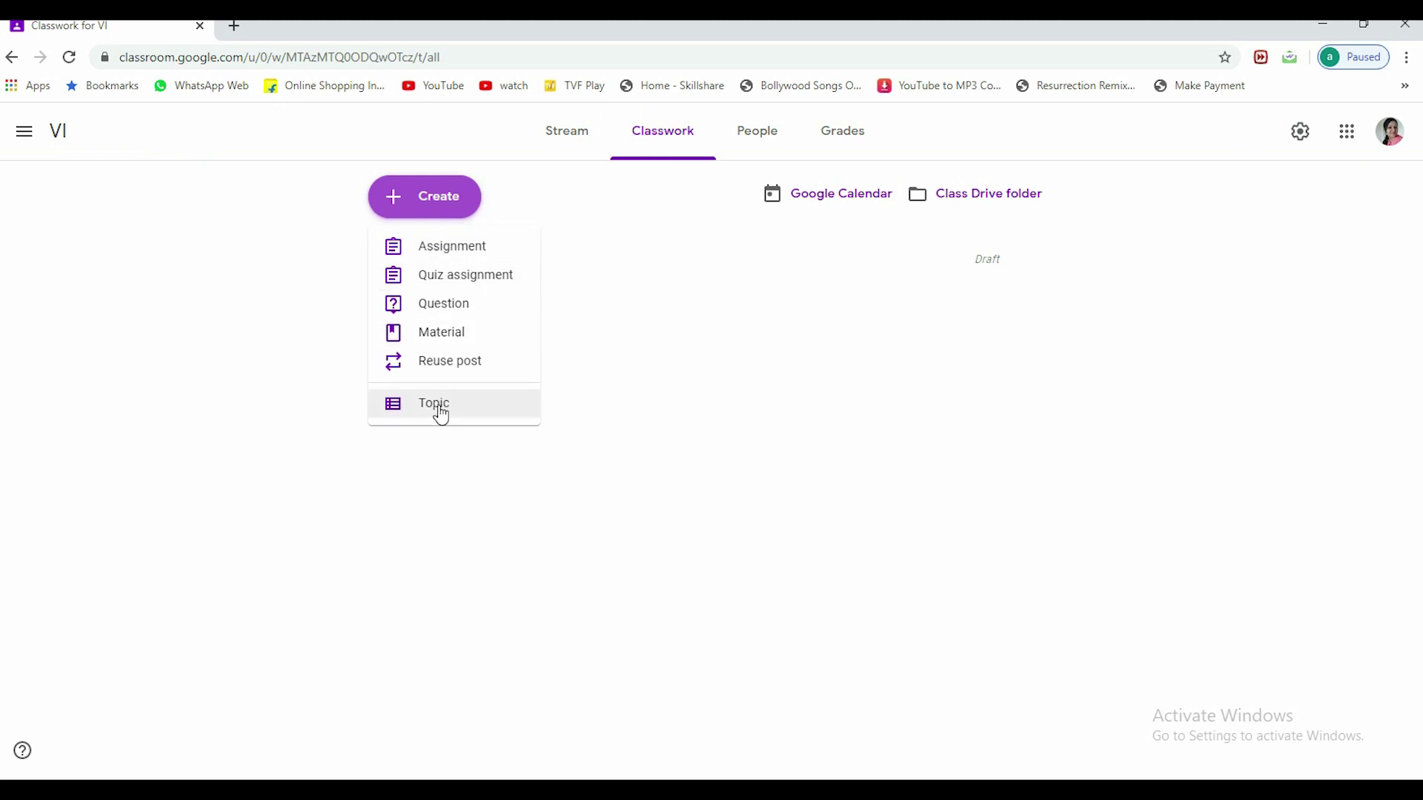
left_click(474, 280)
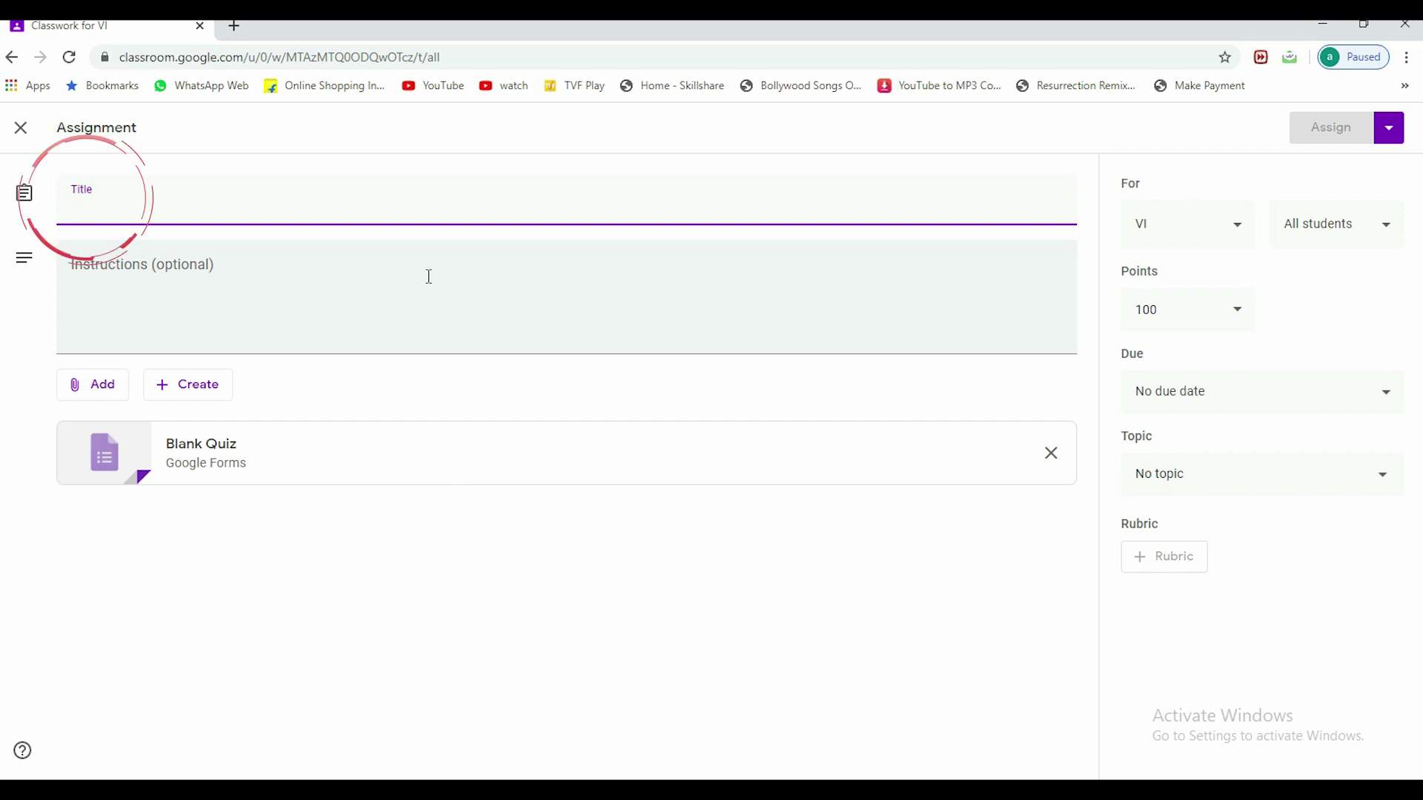
Title the assignment 'Test demo' with the instructions 'Attempt all the questions.'
type("Test d")
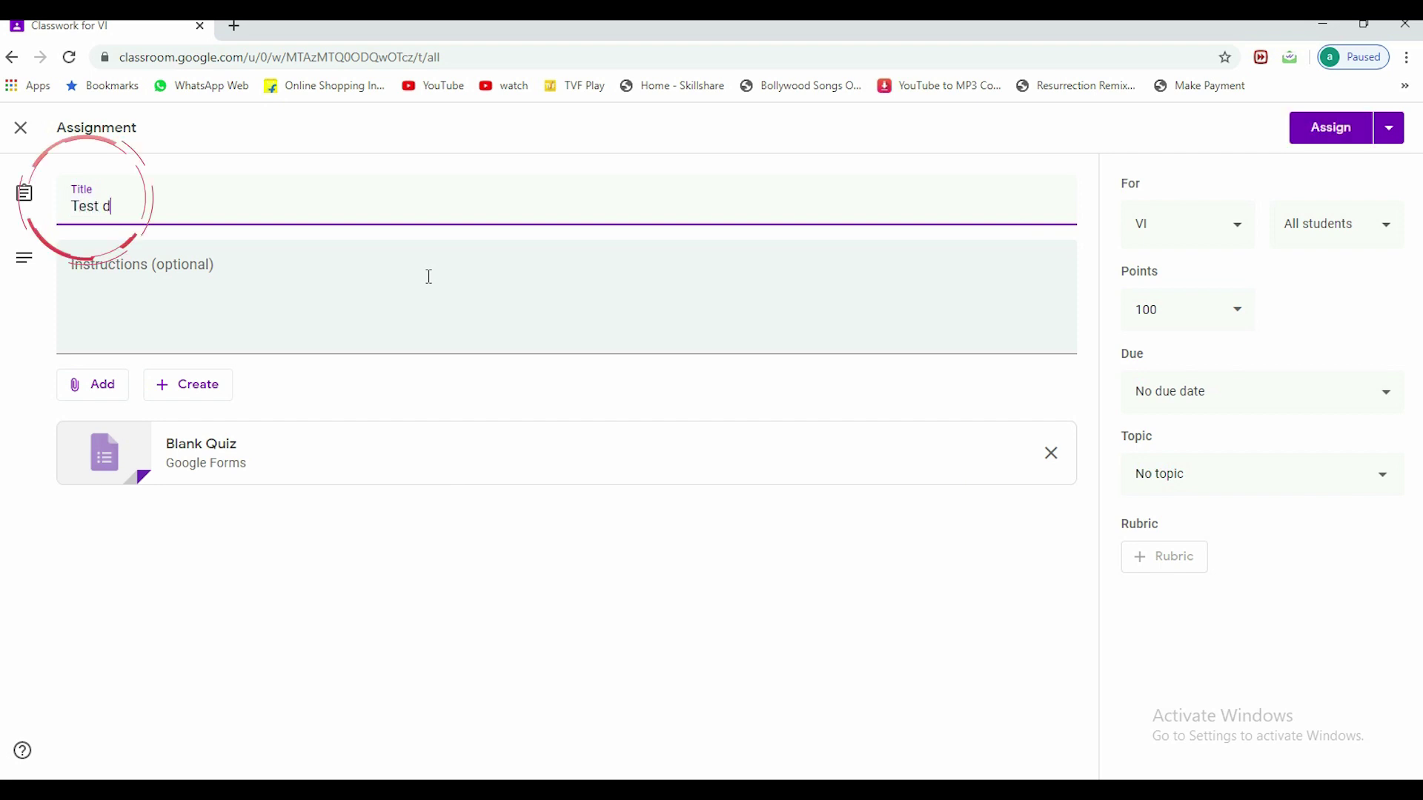
type("emo")
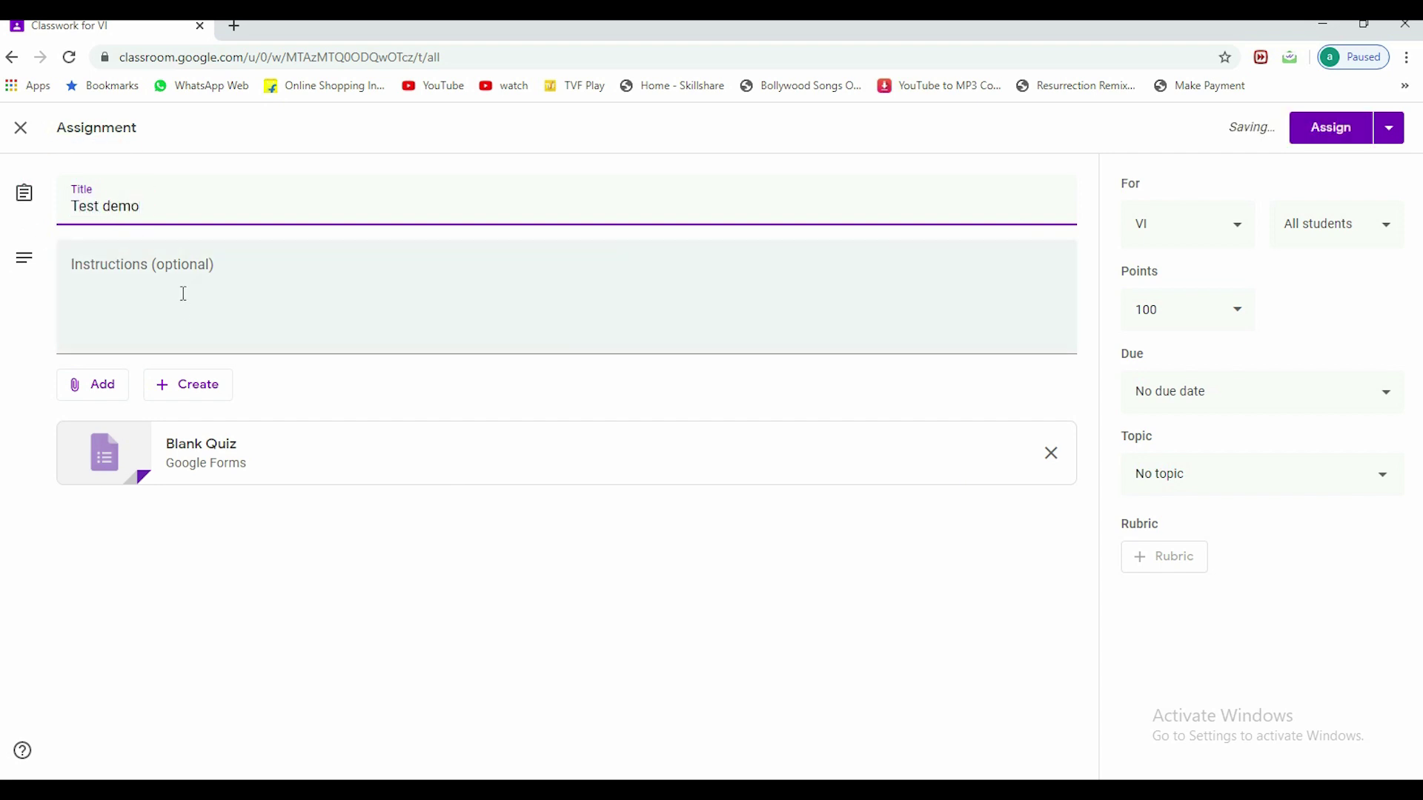
left_click(183, 292)
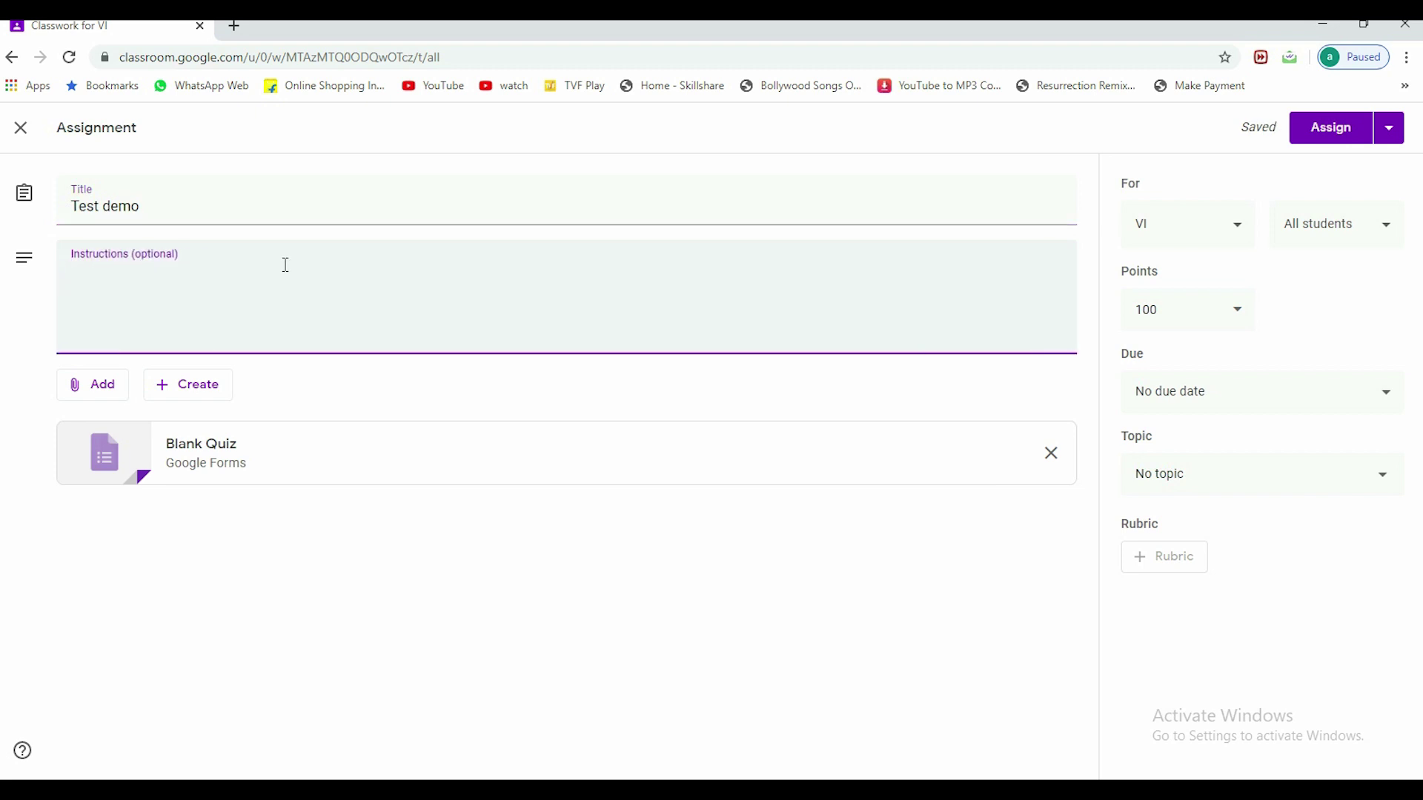
type("Attempt all th")
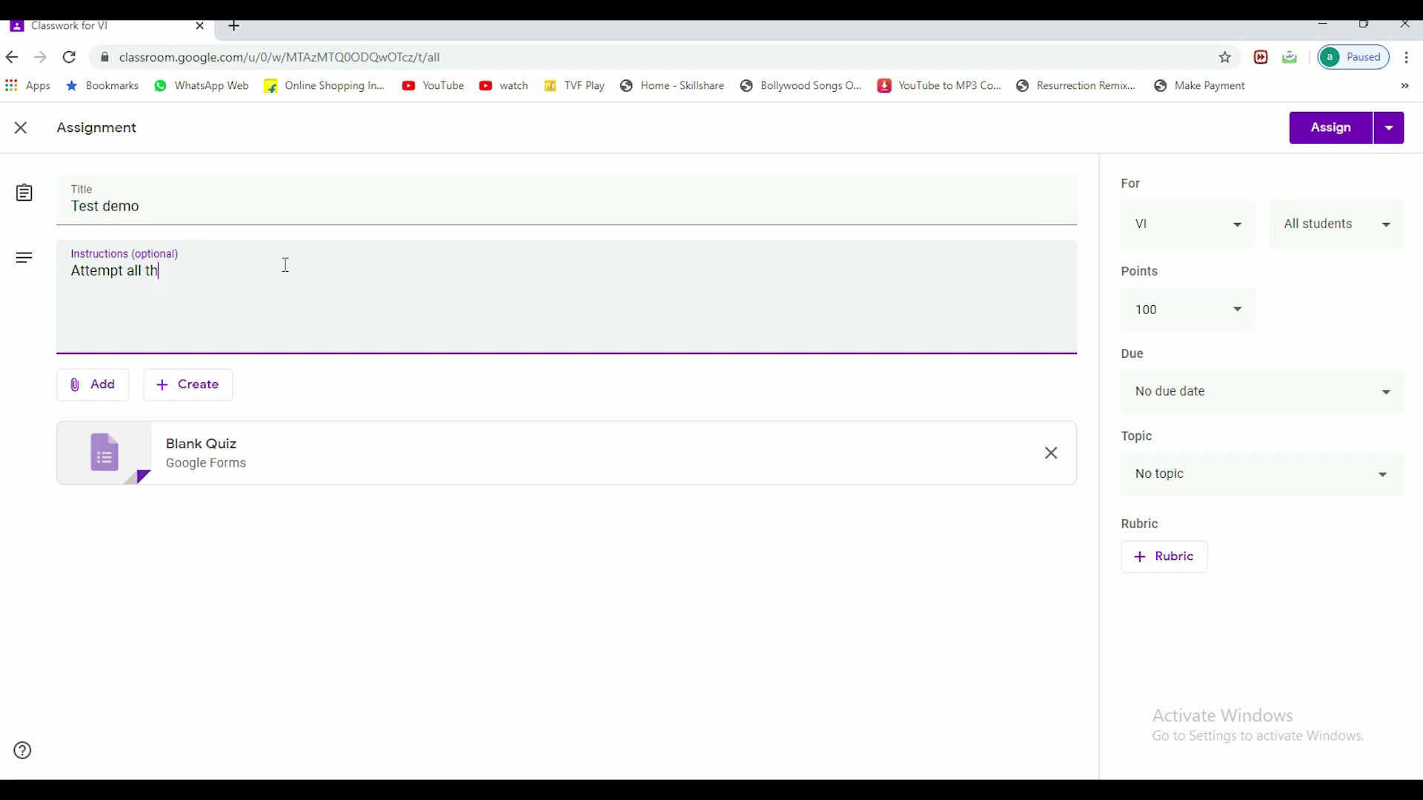
type("e questionsa")
key("BackSpace")
type(".")
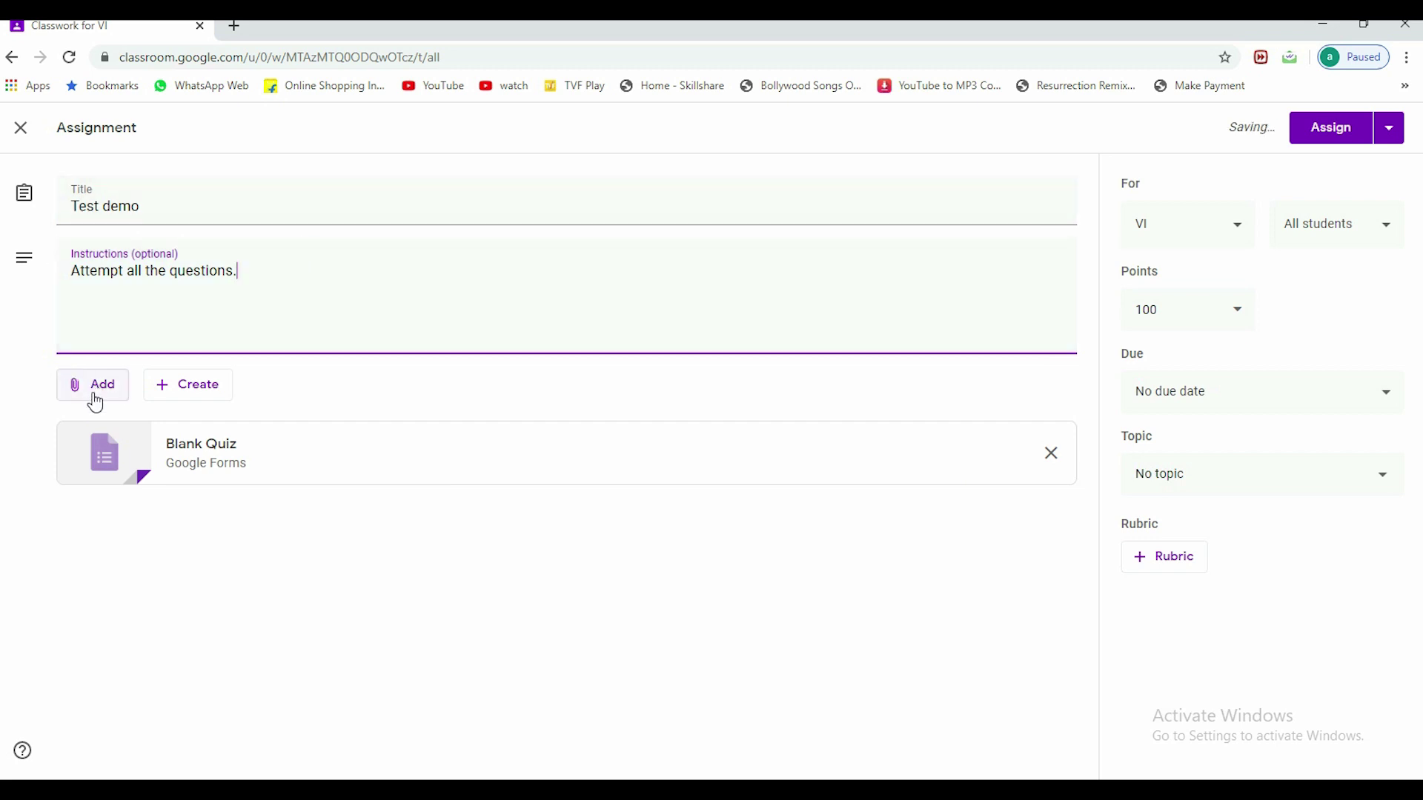
Look through the attachment options, then close them without adding anything
left_click(95, 403)
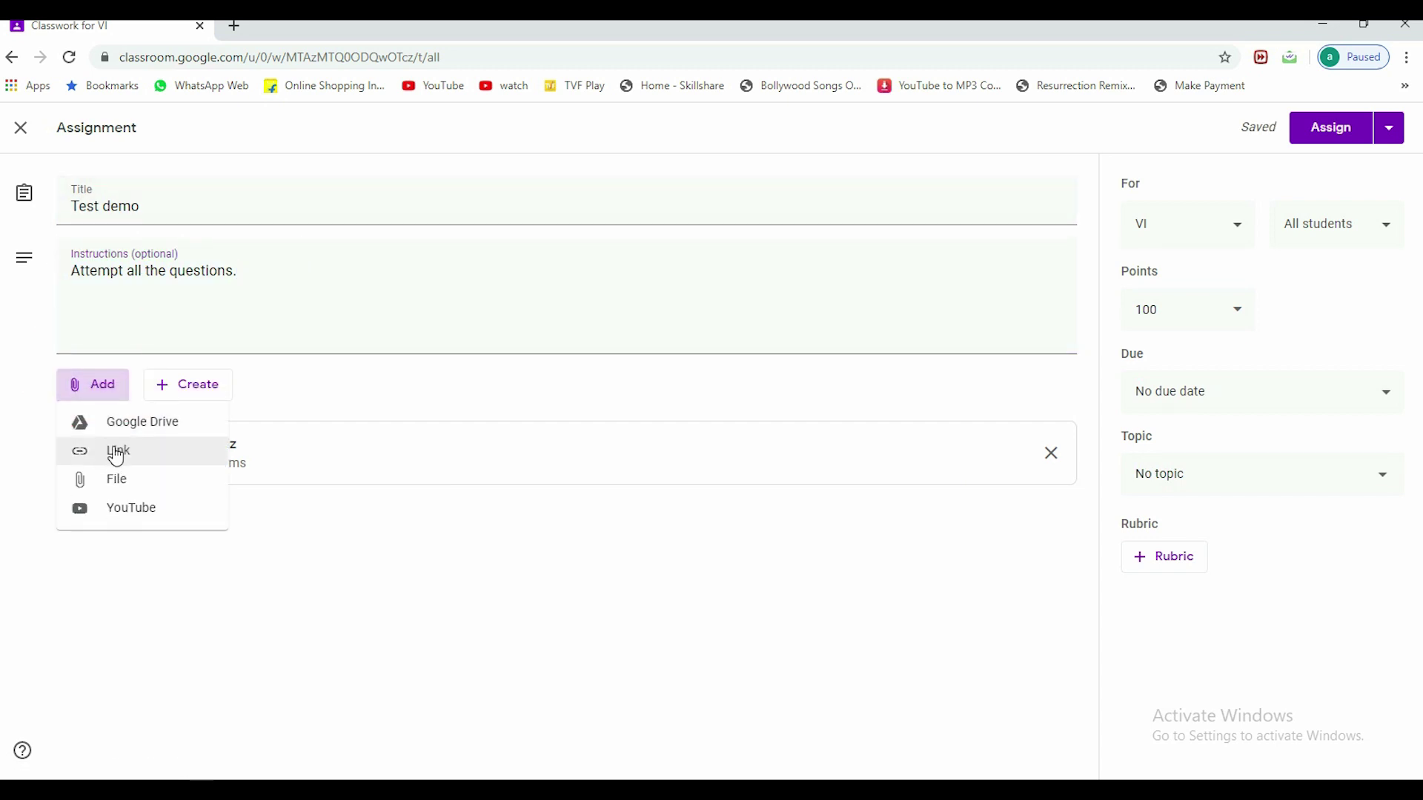
left_click(208, 392)
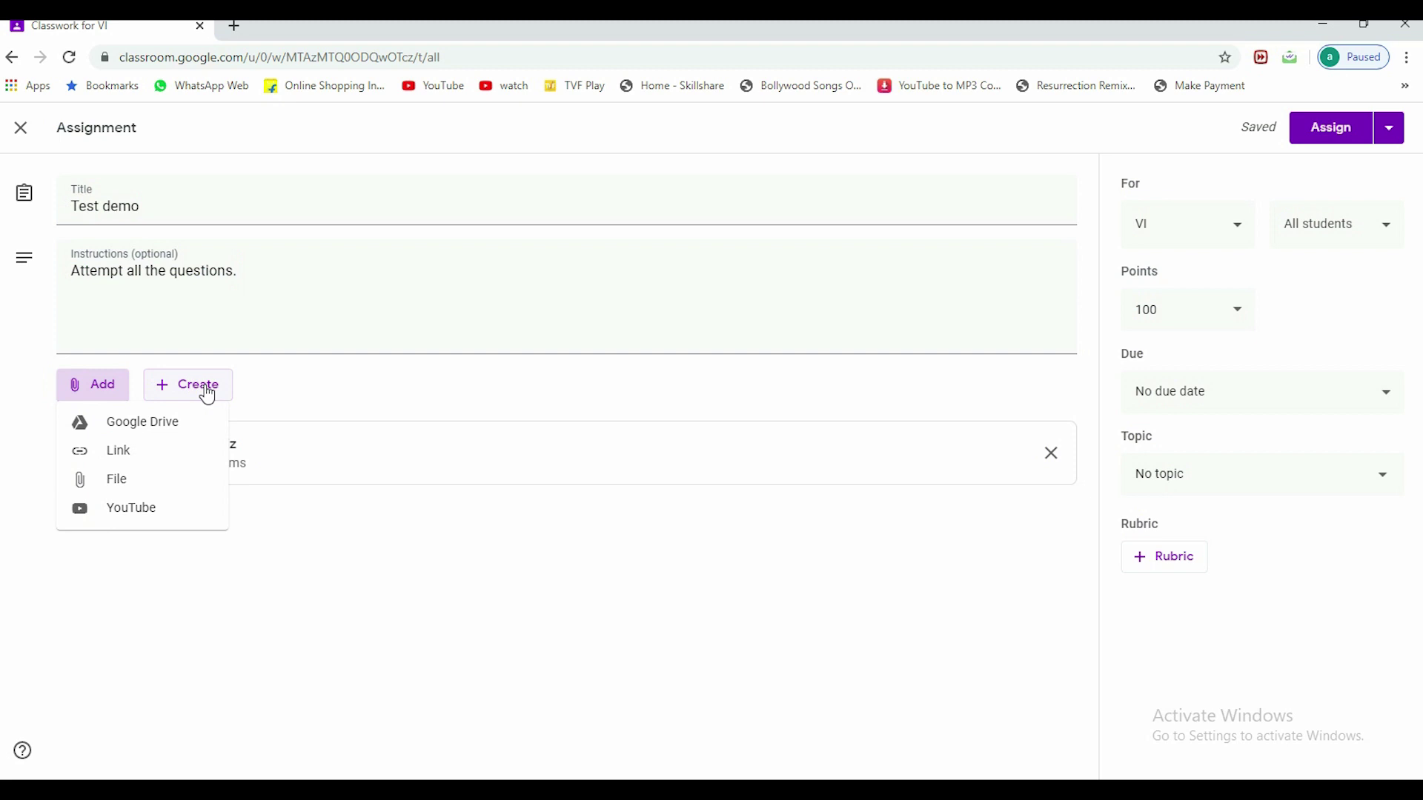
left_click(1178, 226)
left_click(1376, 241)
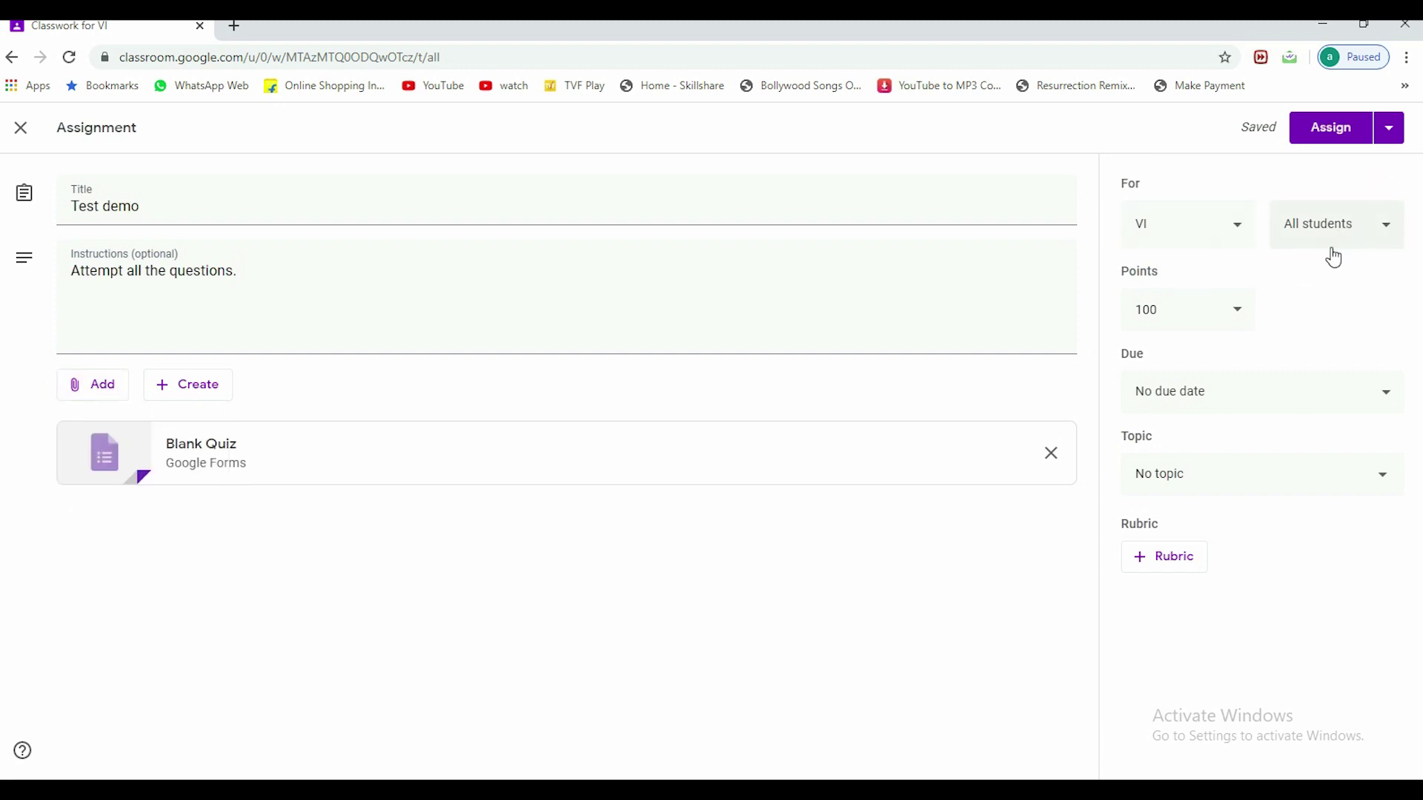
Keep the assignment at 100 points and leave the due date unset
left_click(1239, 317)
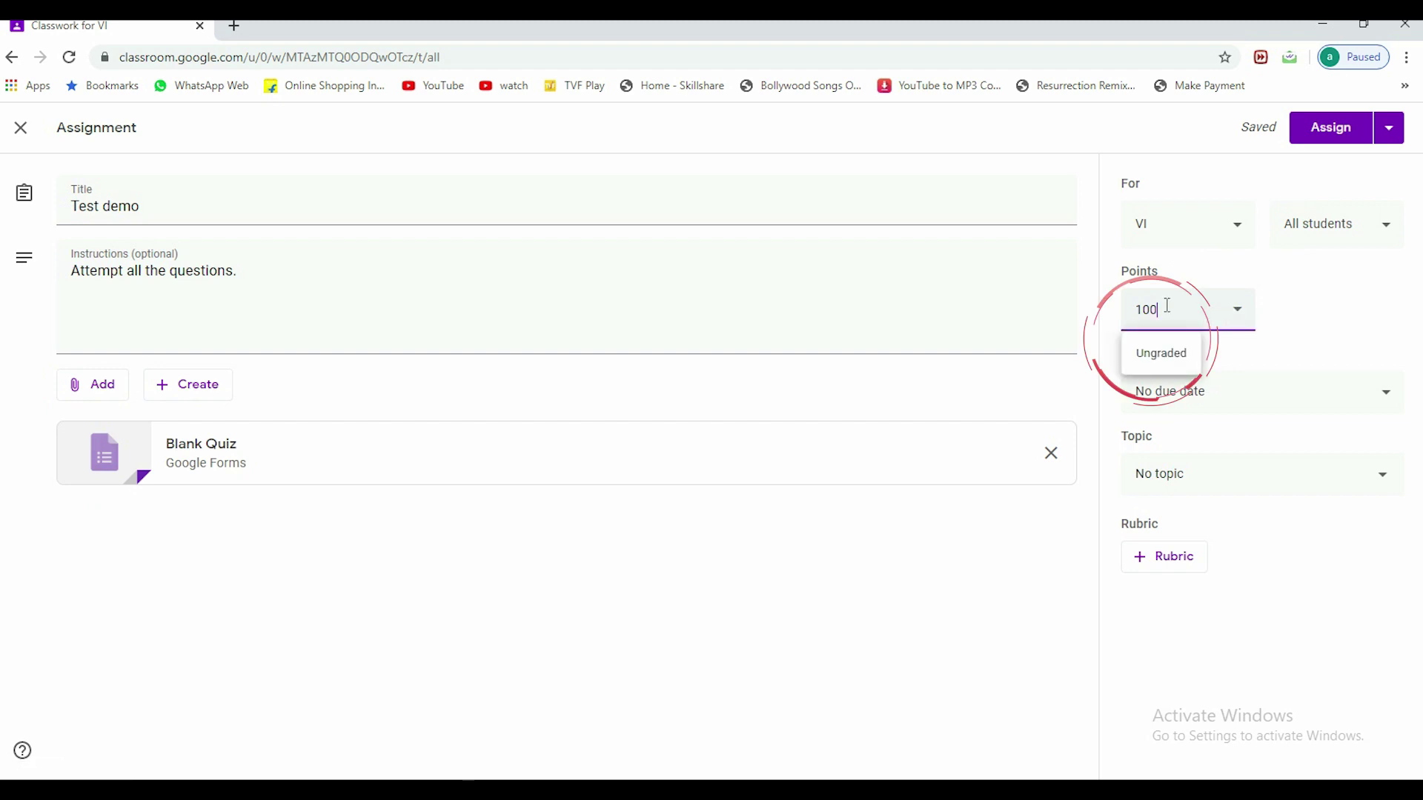
left_click(970, 726)
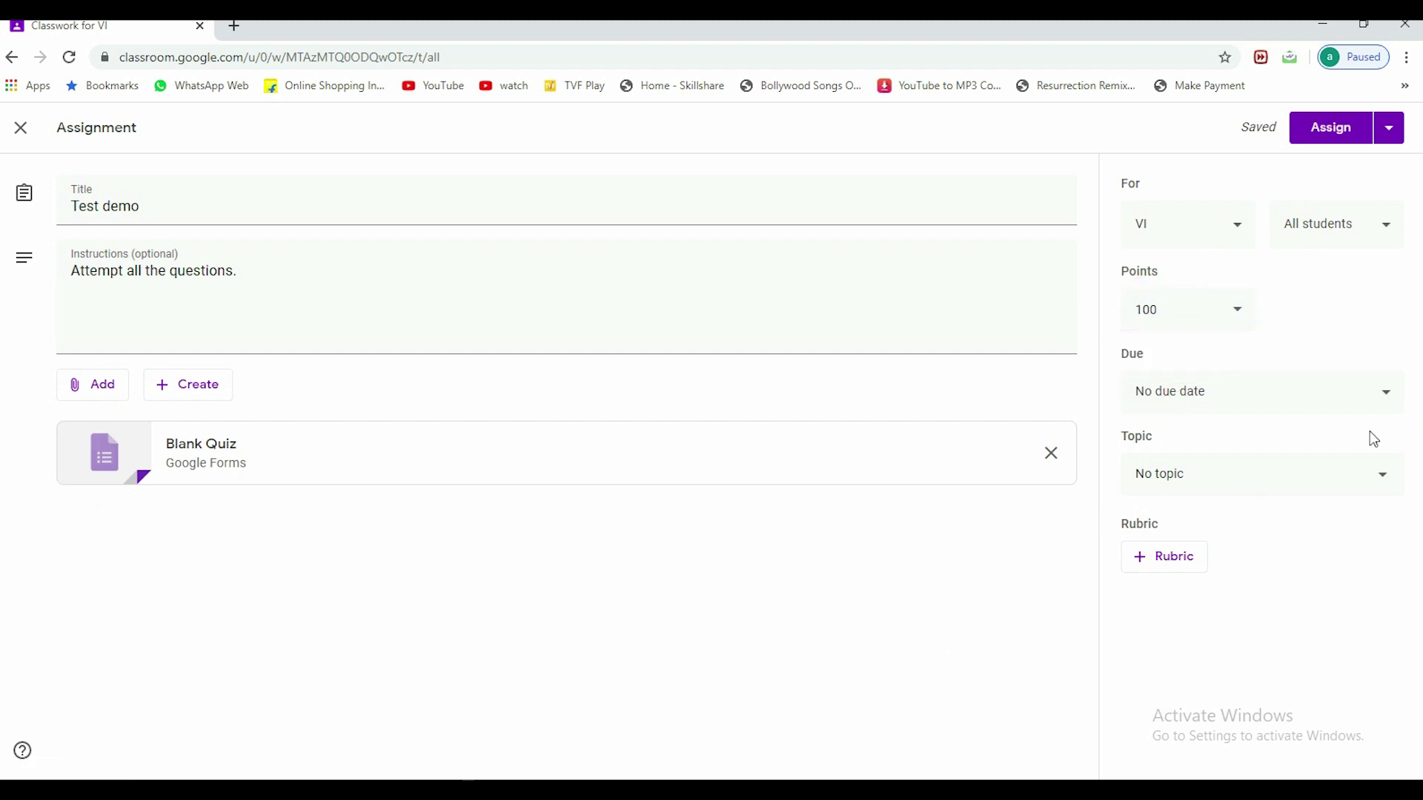
double_click(1286, 406)
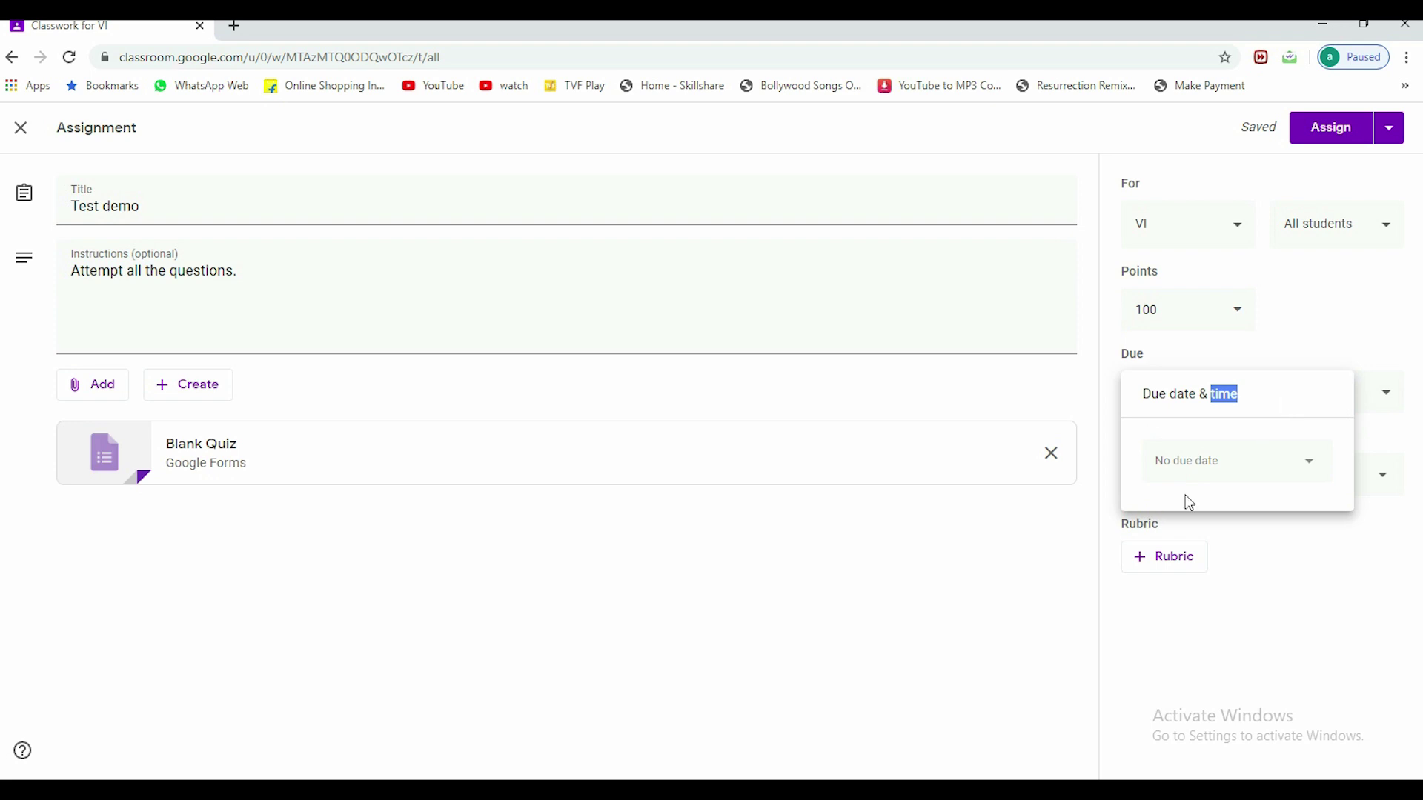
left_click_drag(1118, 597, 1031, 539)
left_click(1182, 527)
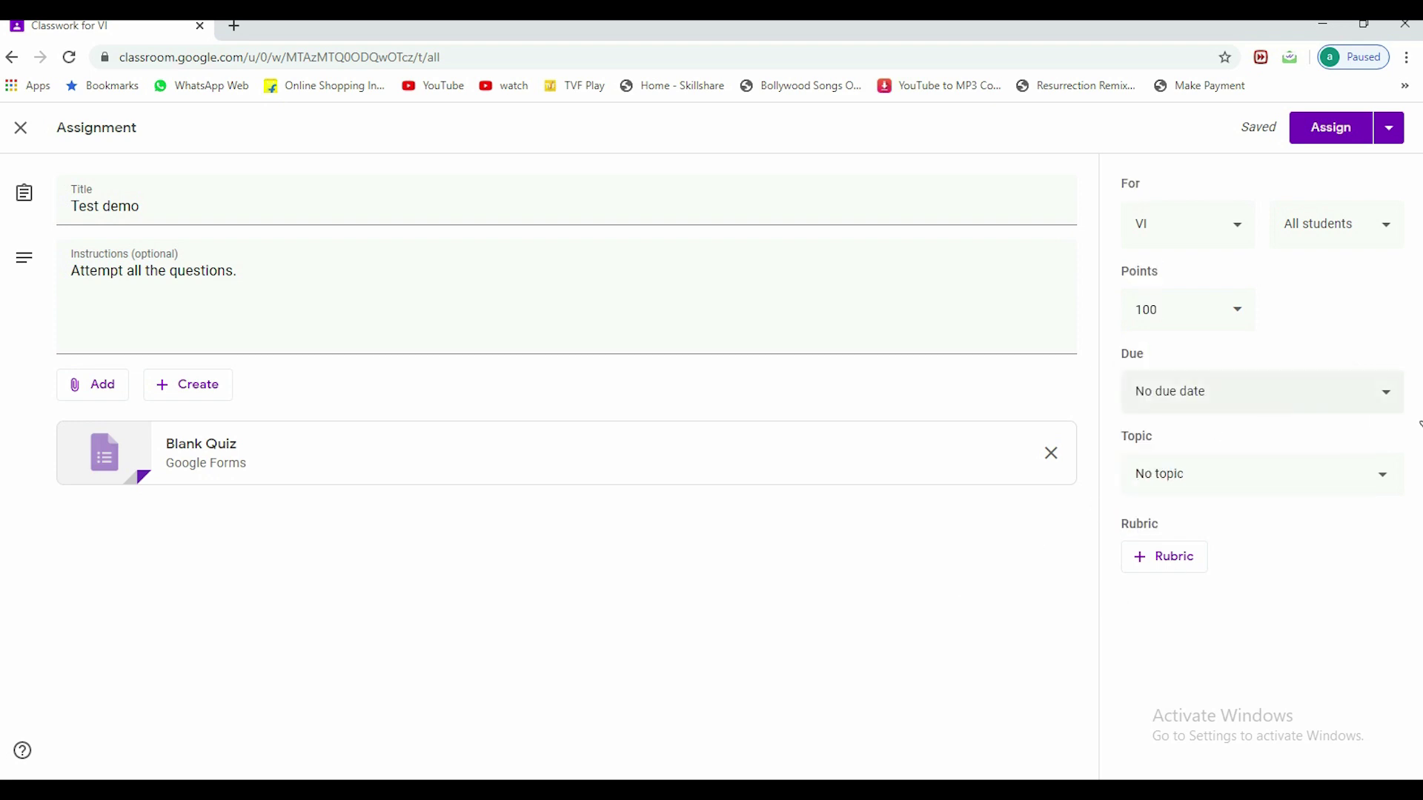
Create the topic 'Demo Test' and attach a newly created Google Form
left_click(1239, 486)
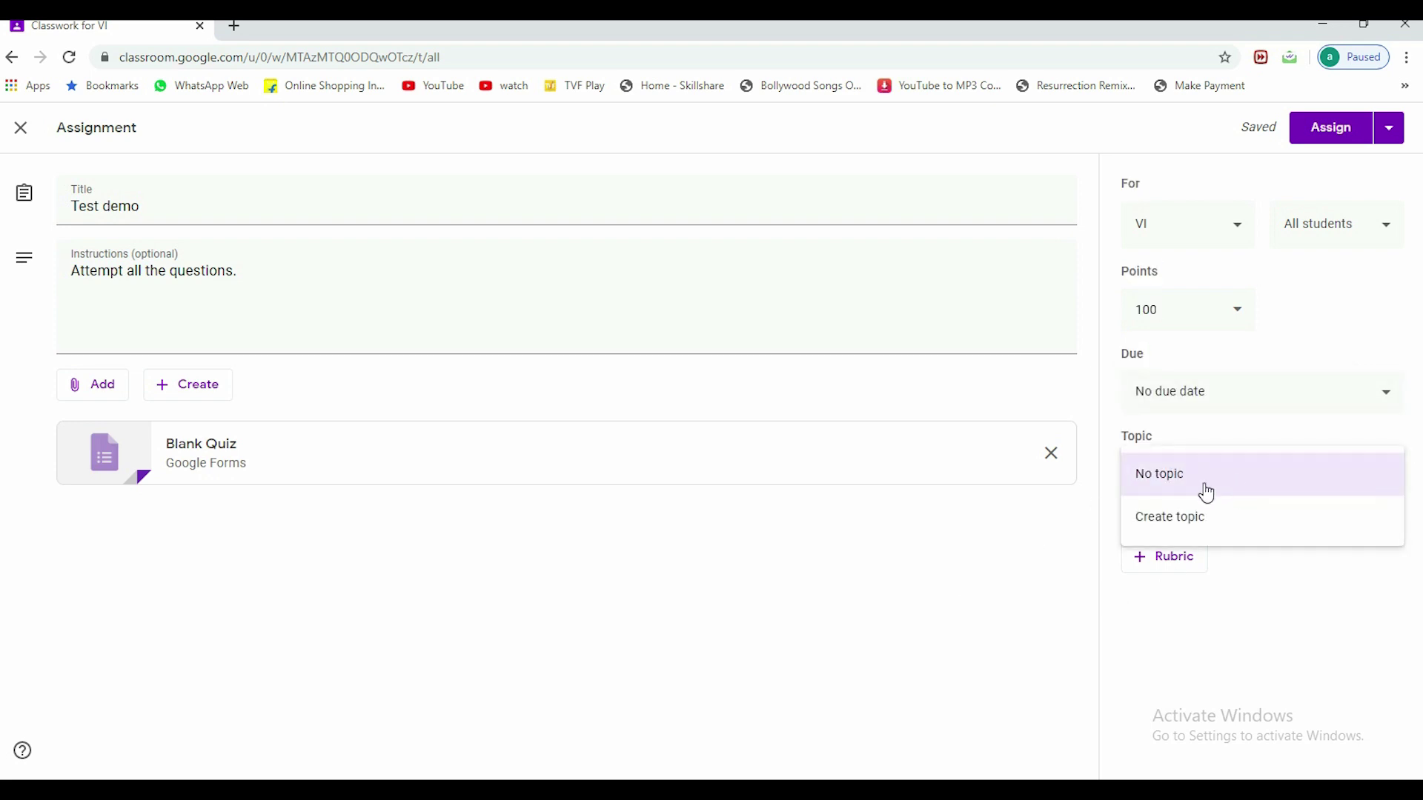
left_click(1202, 533)
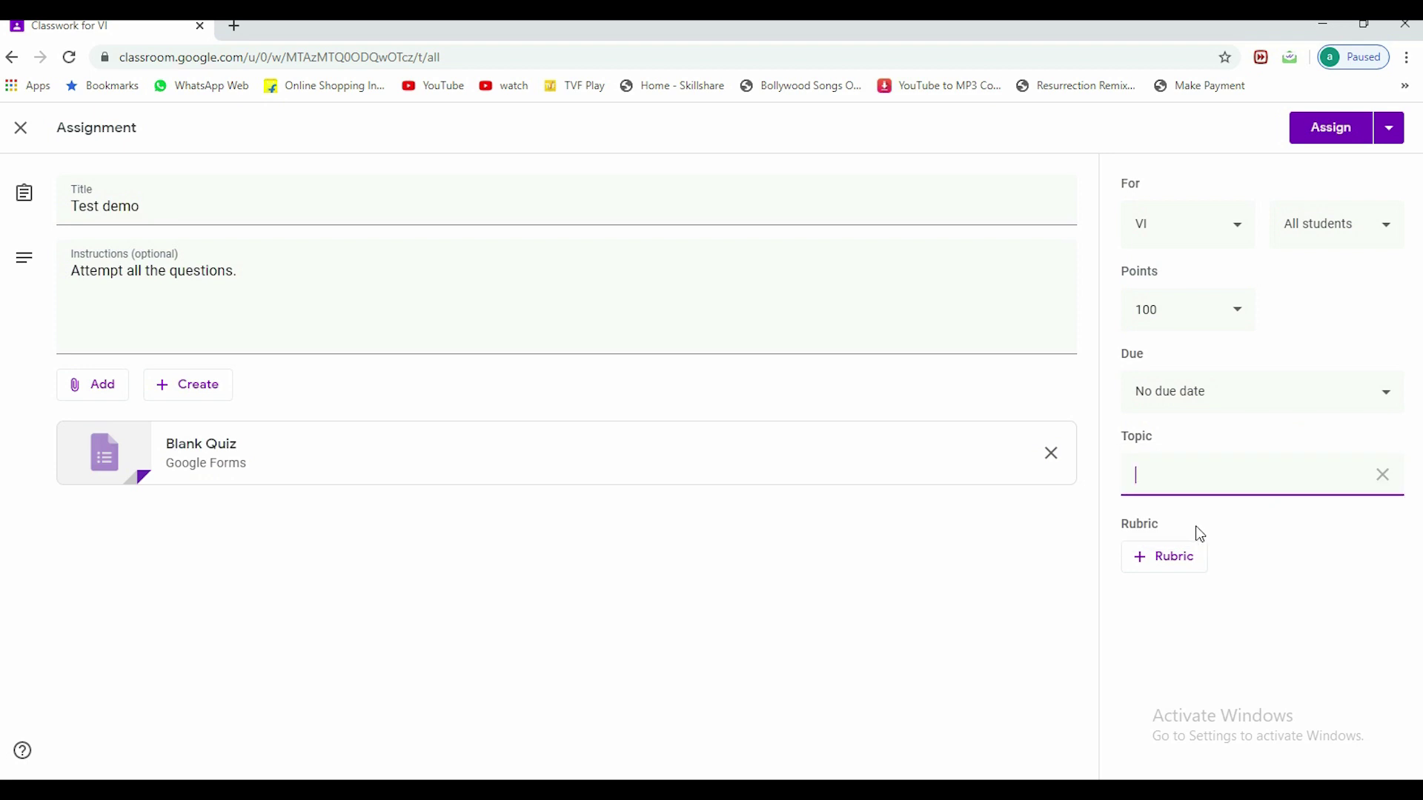
type("Demo Test")
left_click(186, 389)
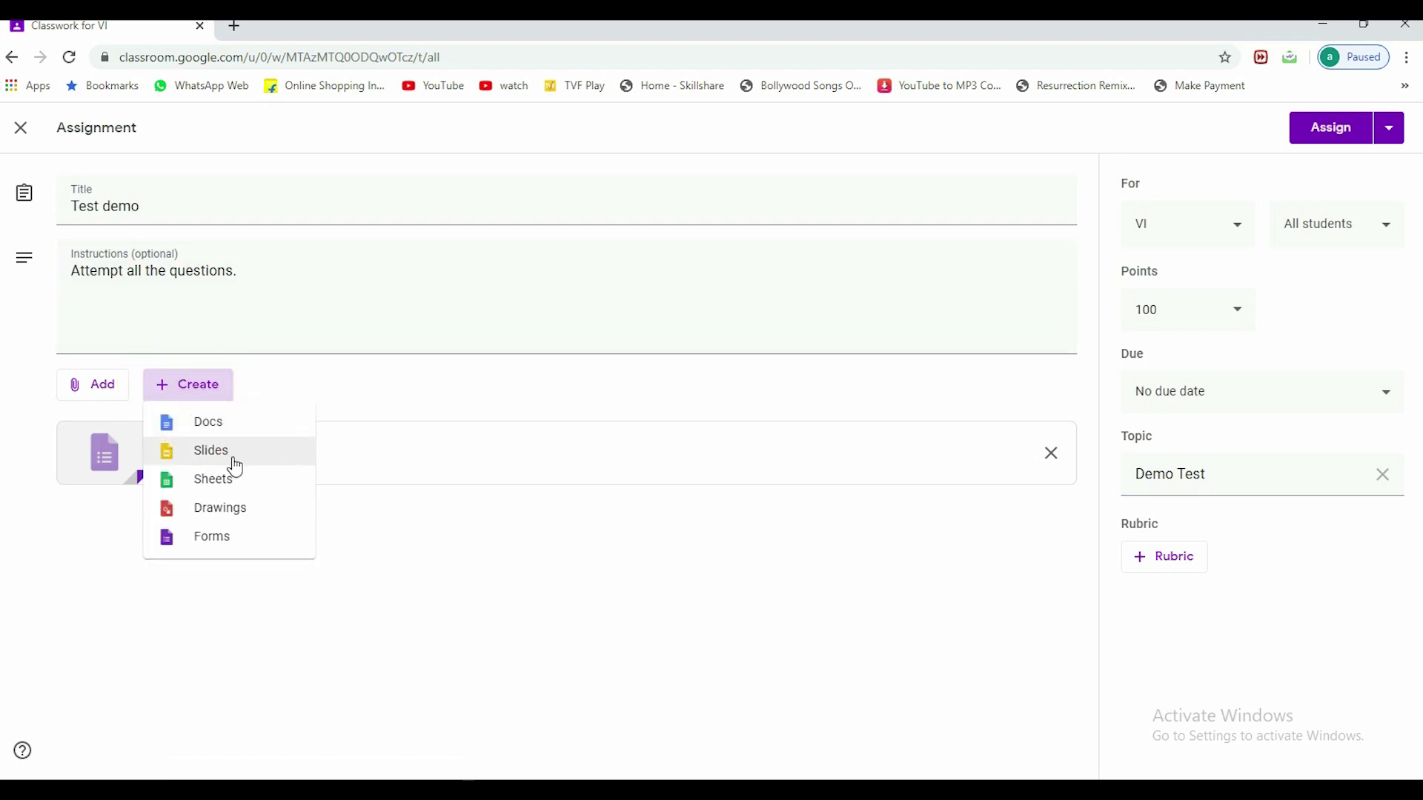
left_click(215, 552)
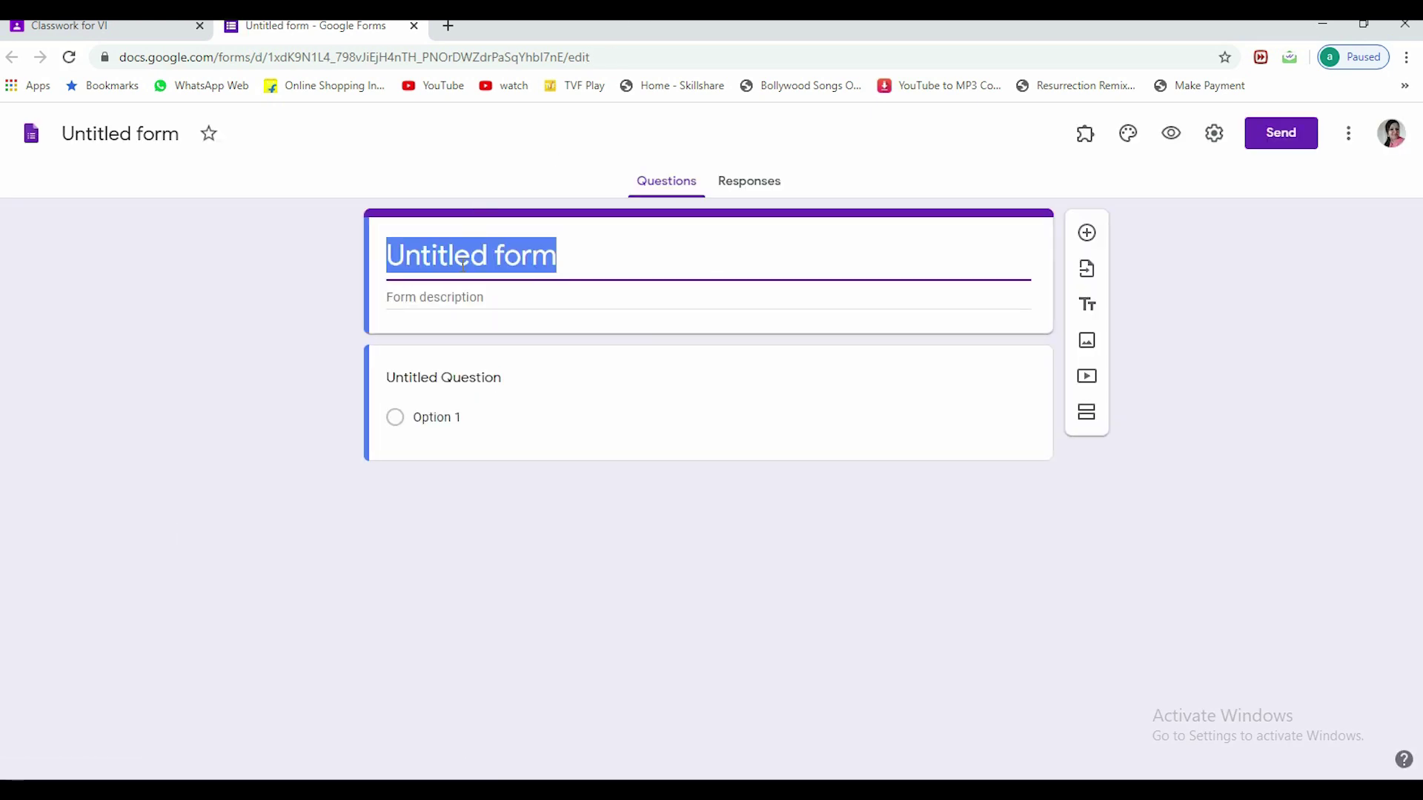
Title the form 'Demo Test' with the description 'Attempt all the questions.' and 'Follow instructions.' on two lines
type("Demo")
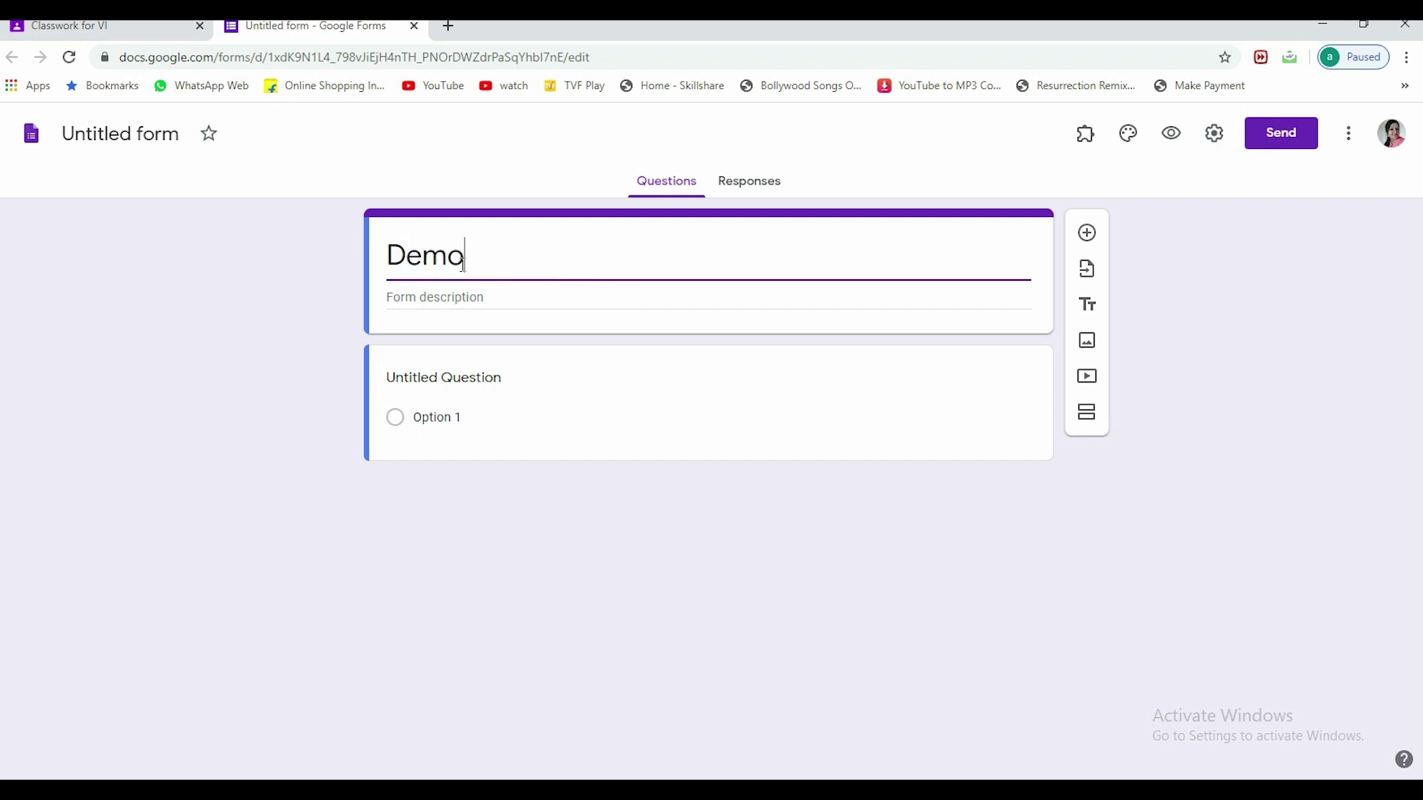
type(" Test")
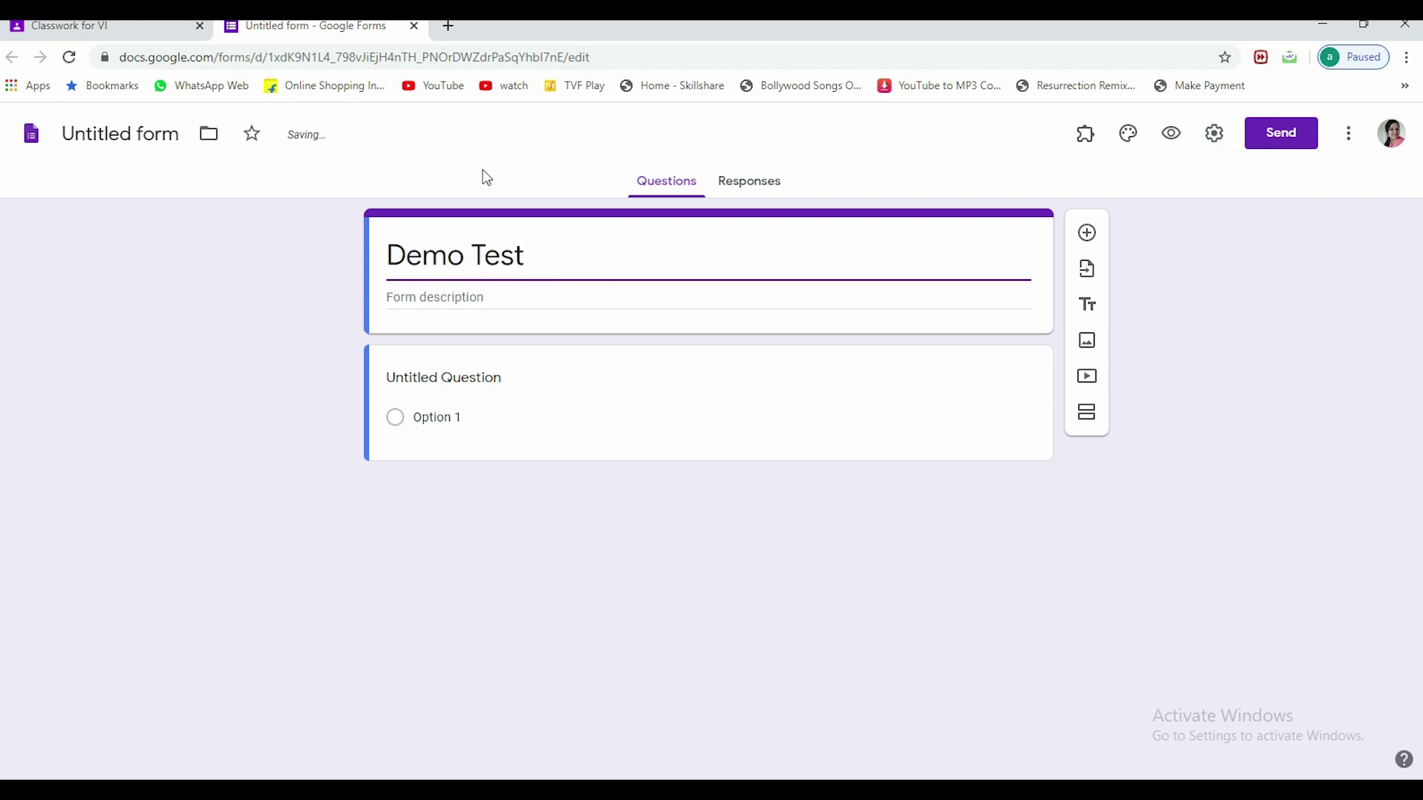
left_click(421, 296)
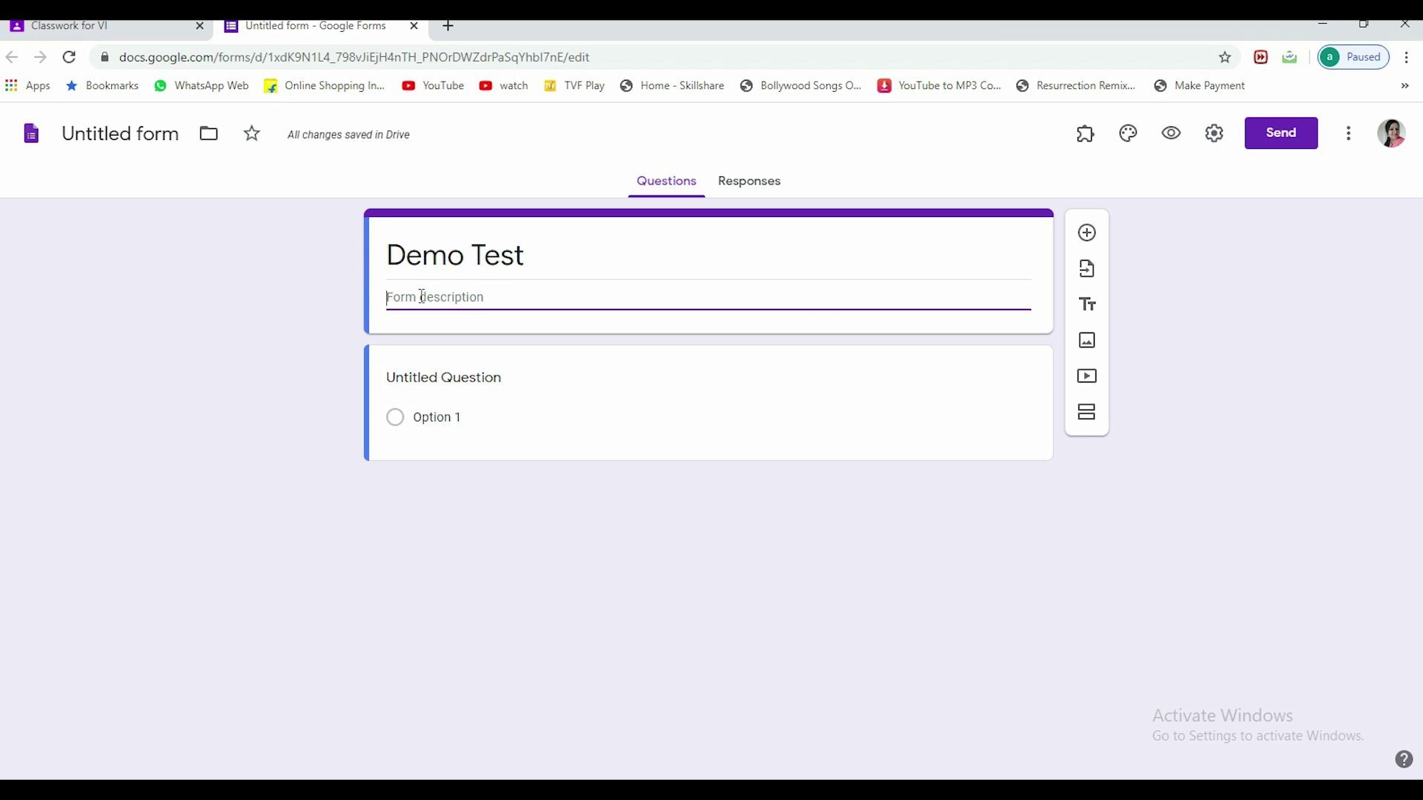
type("Attempt all the questions.")
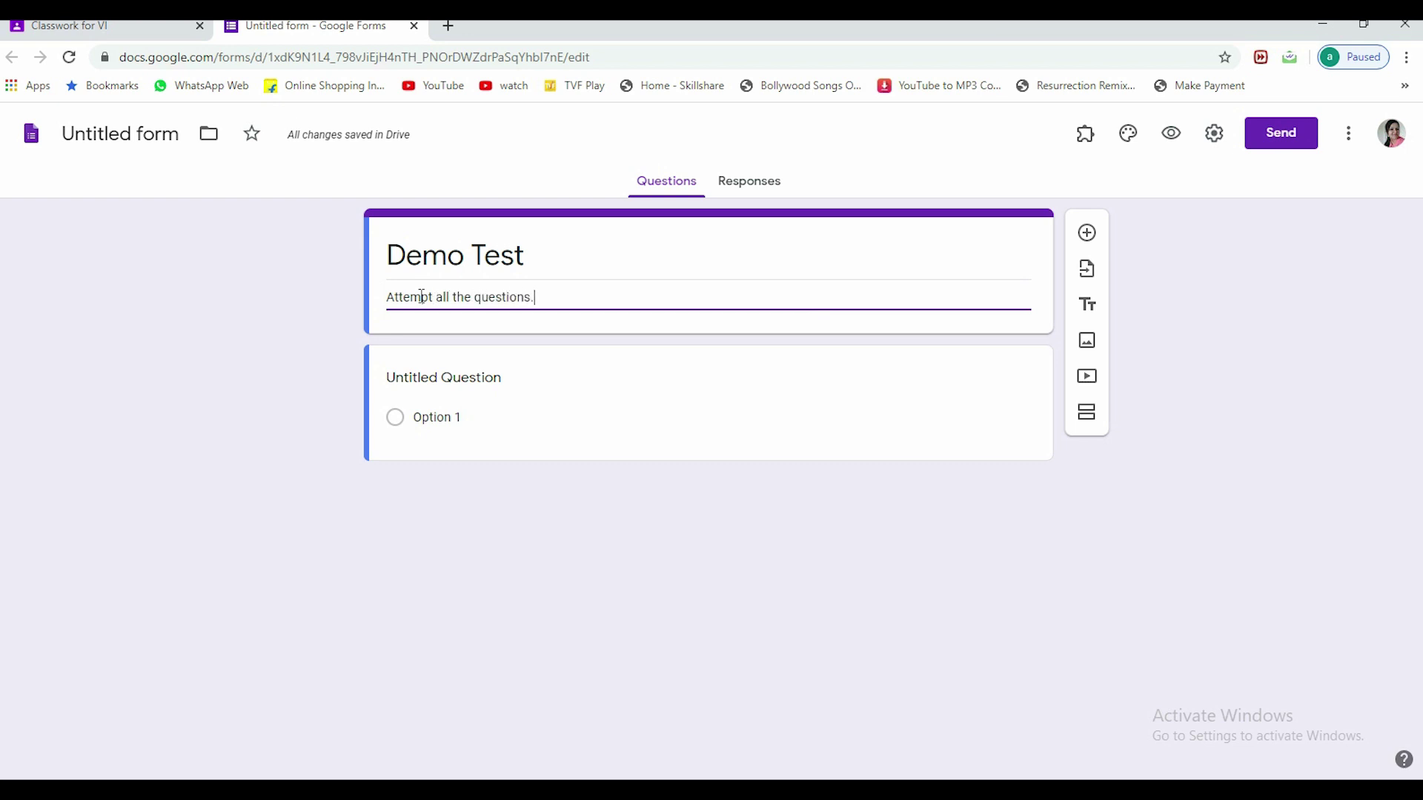
key("Return")
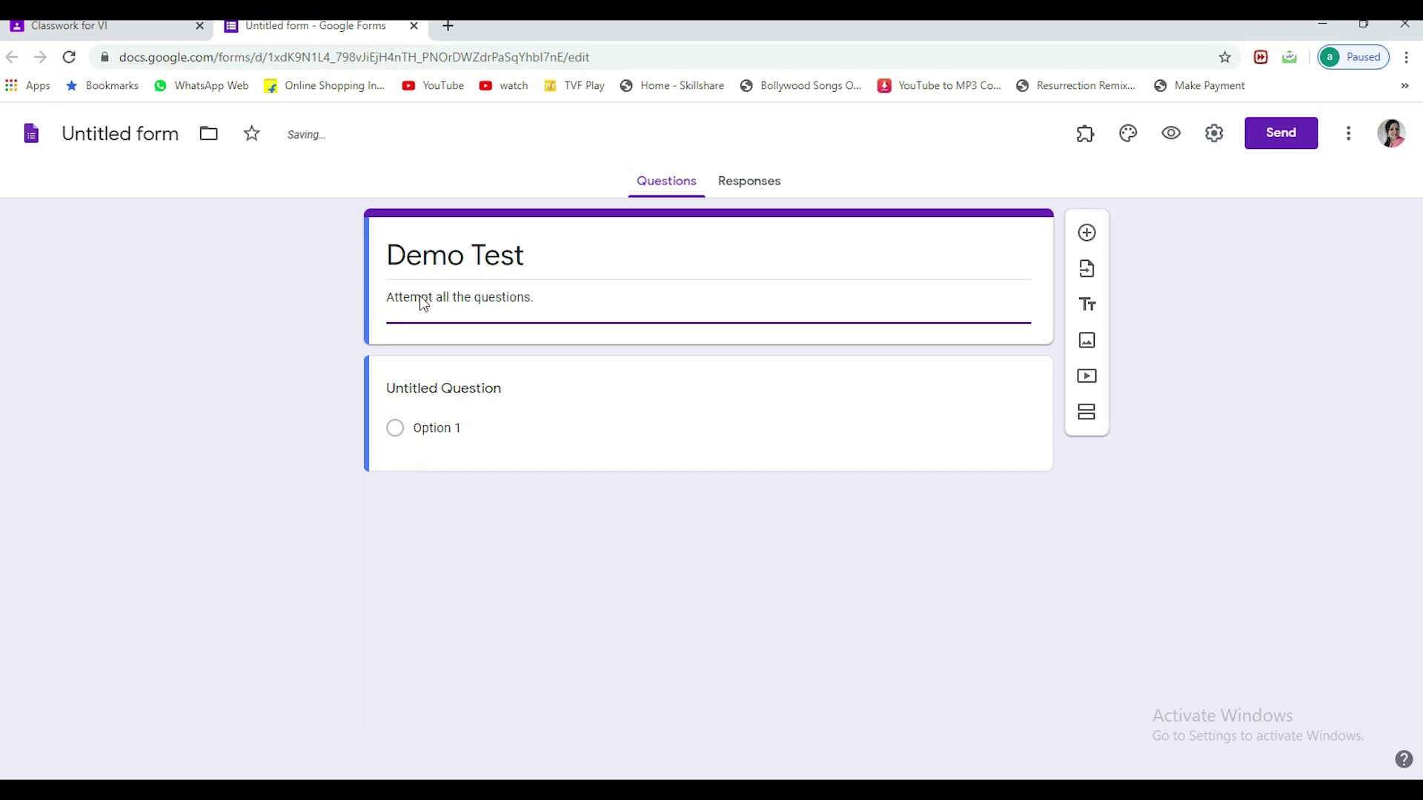
type("Follow instructions")
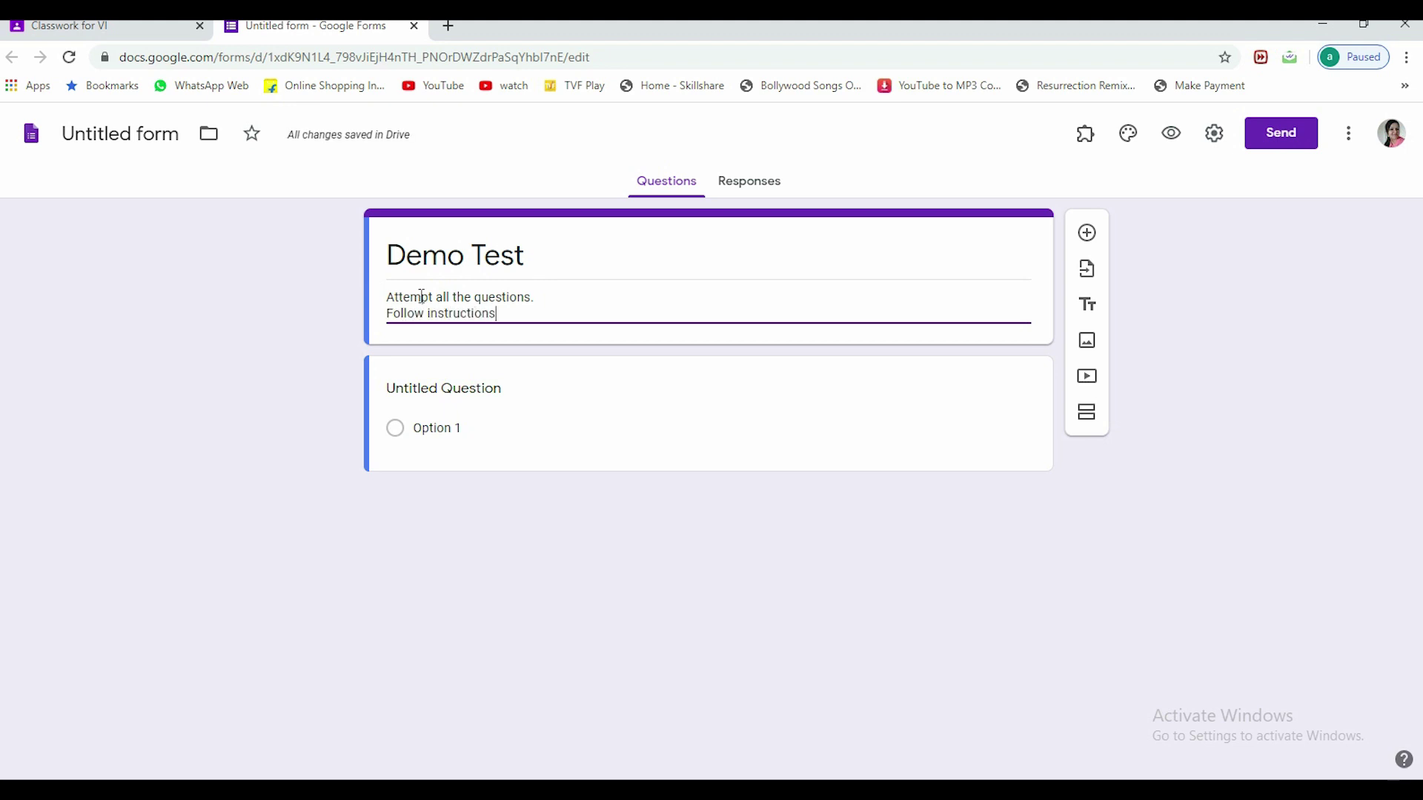
type(".")
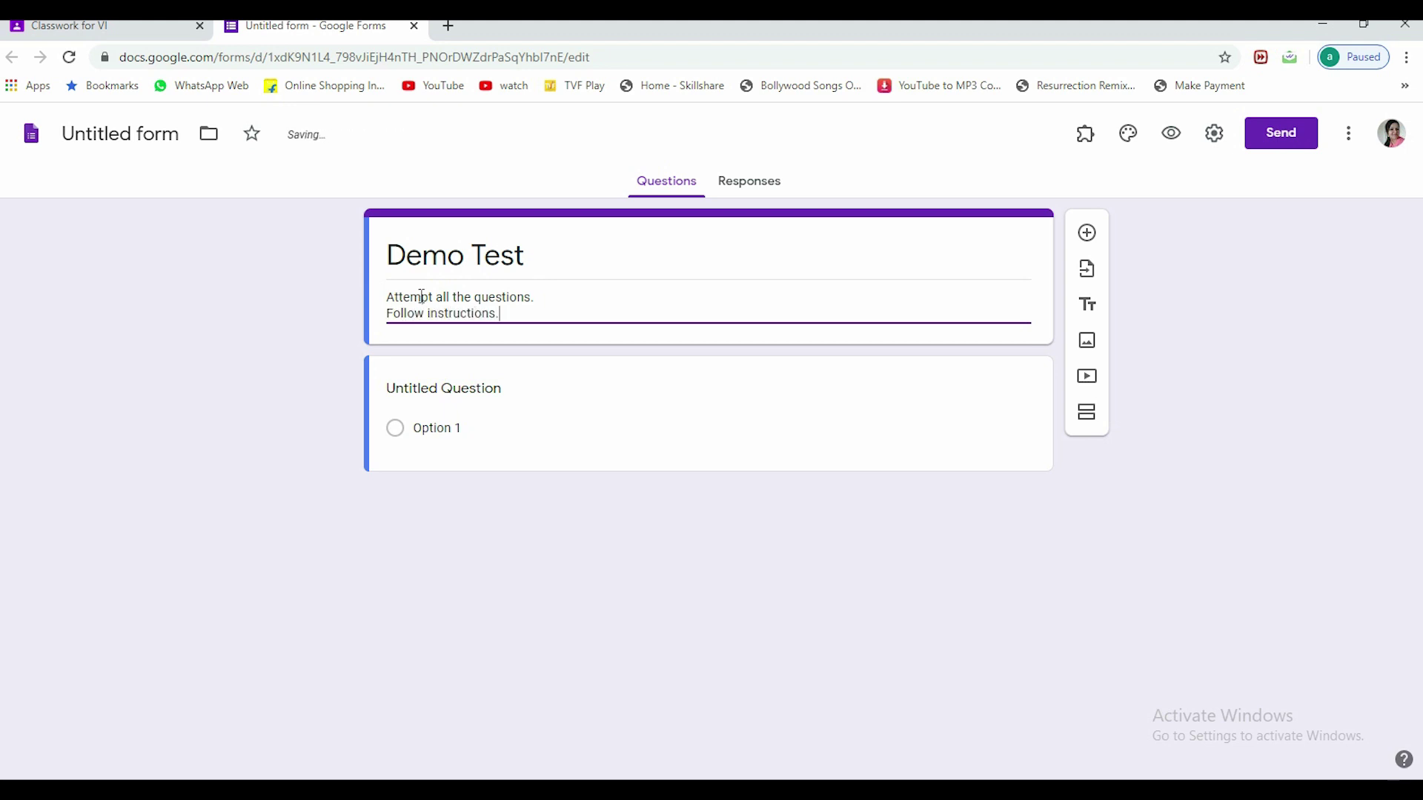
left_click(1086, 342)
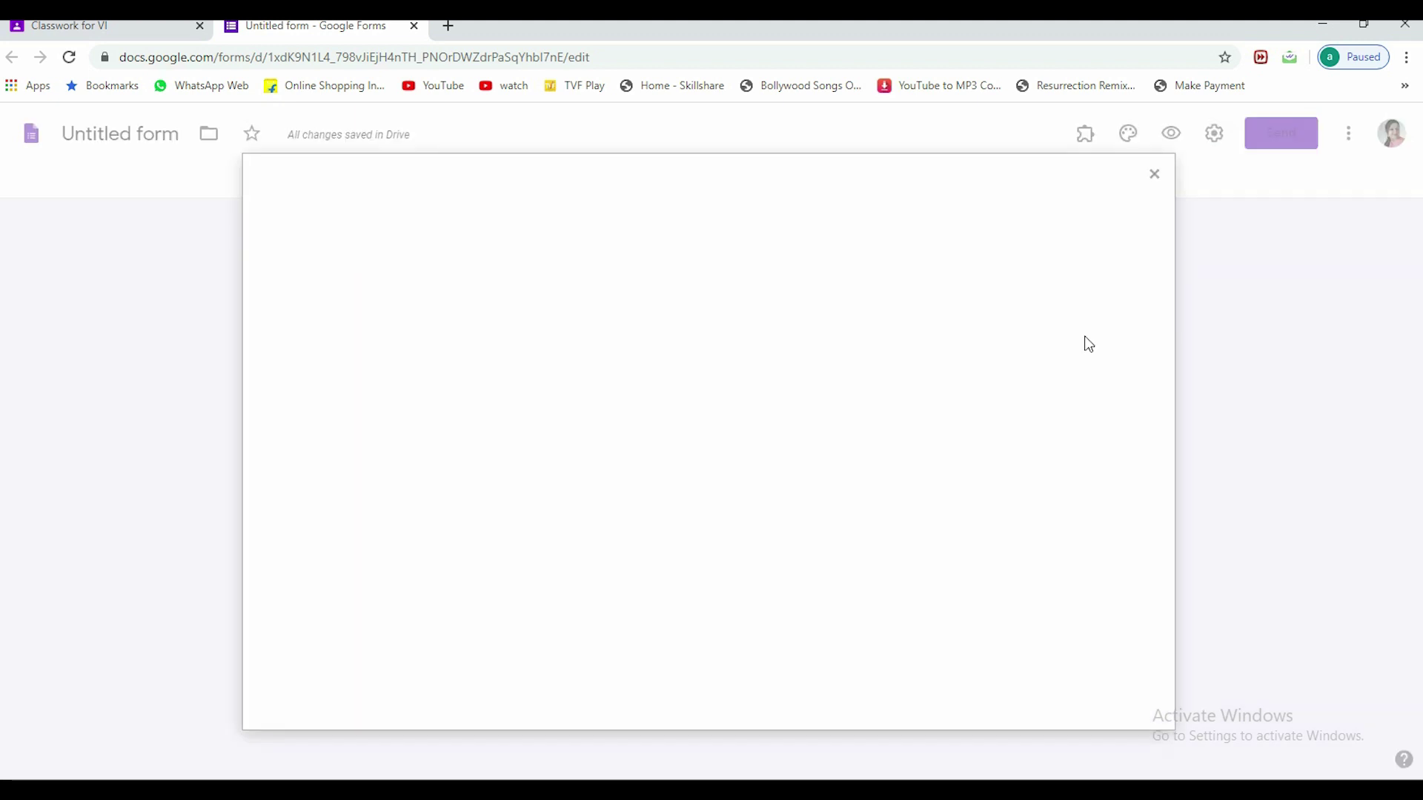
Close the image window and title the first question 'What is the sum of 400 and 600?'
left_click(1142, 189)
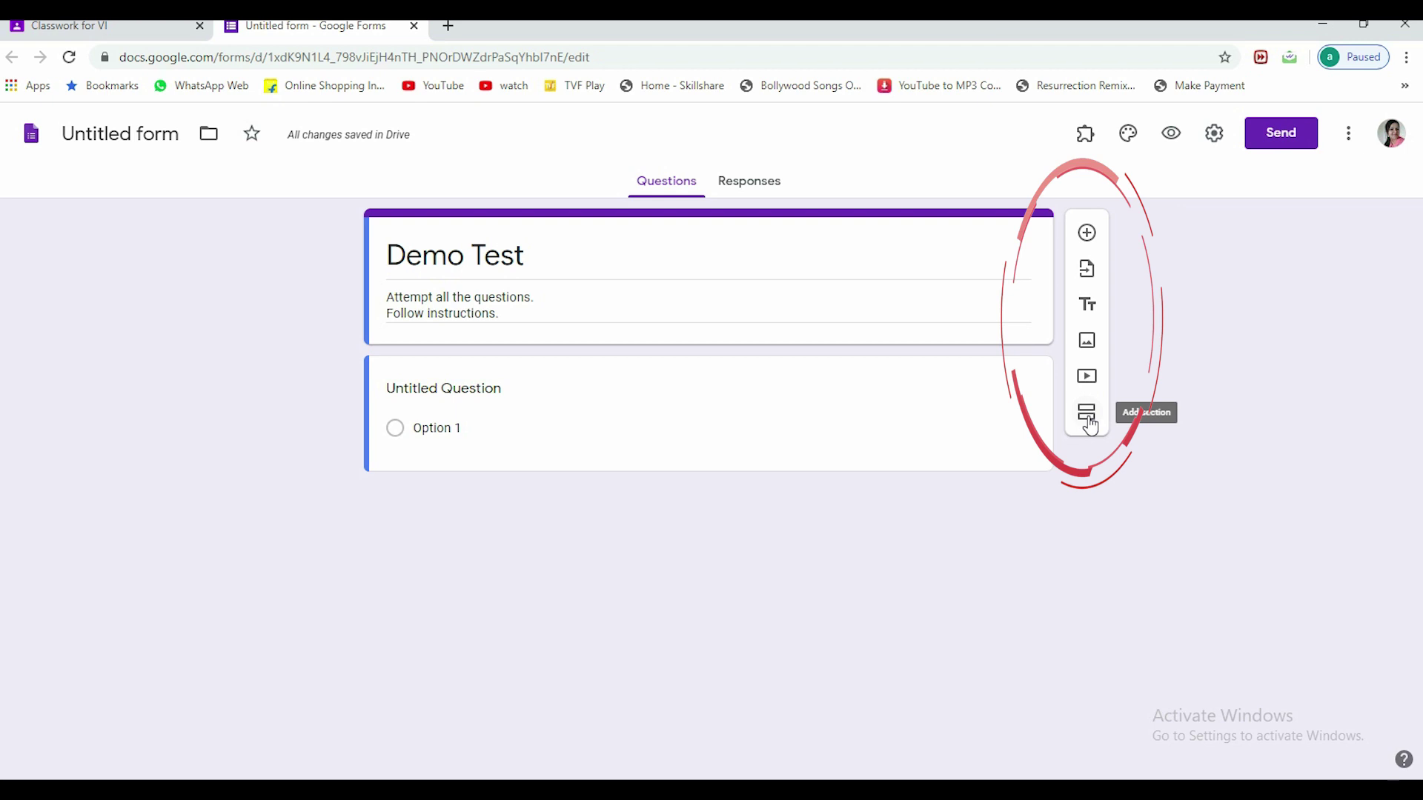
left_click(457, 389)
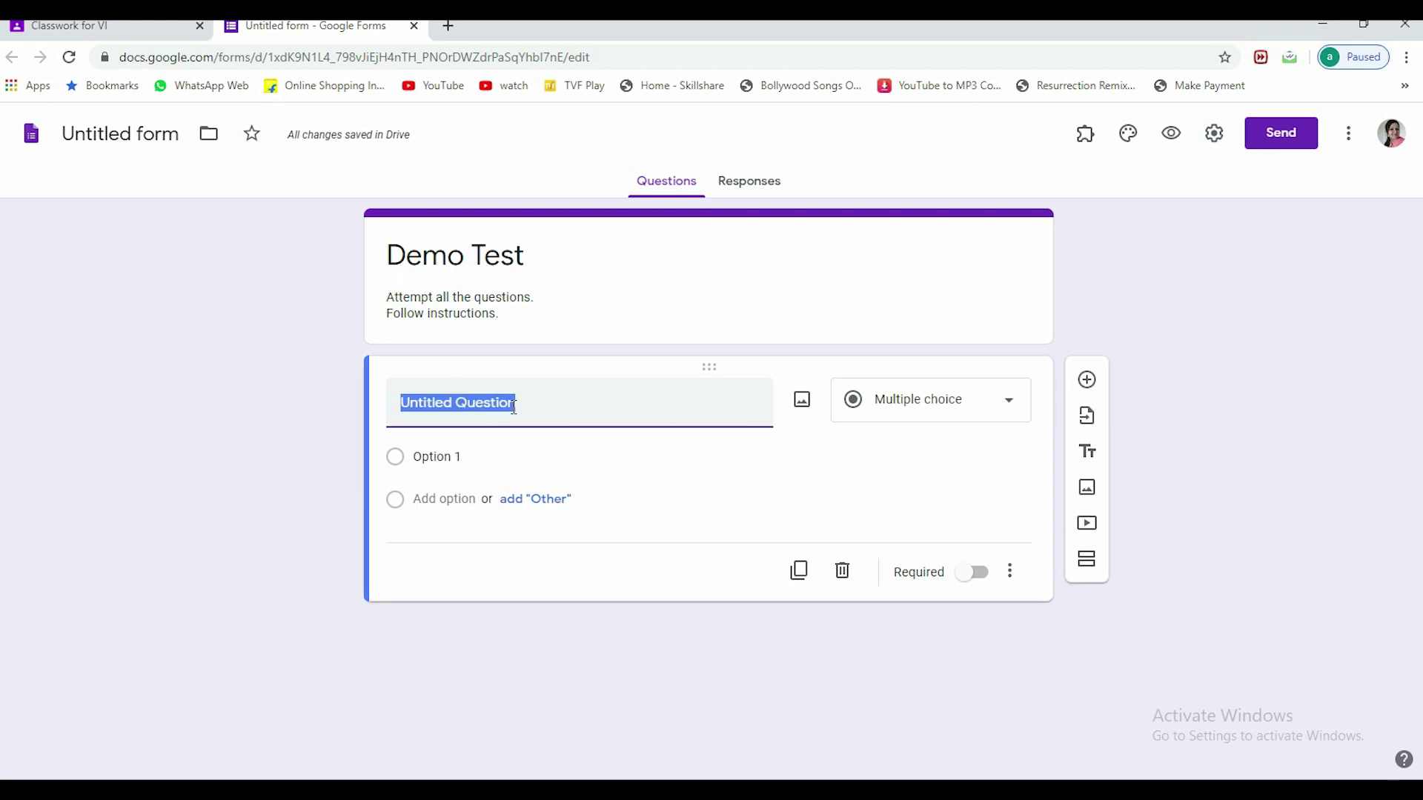
type("What i")
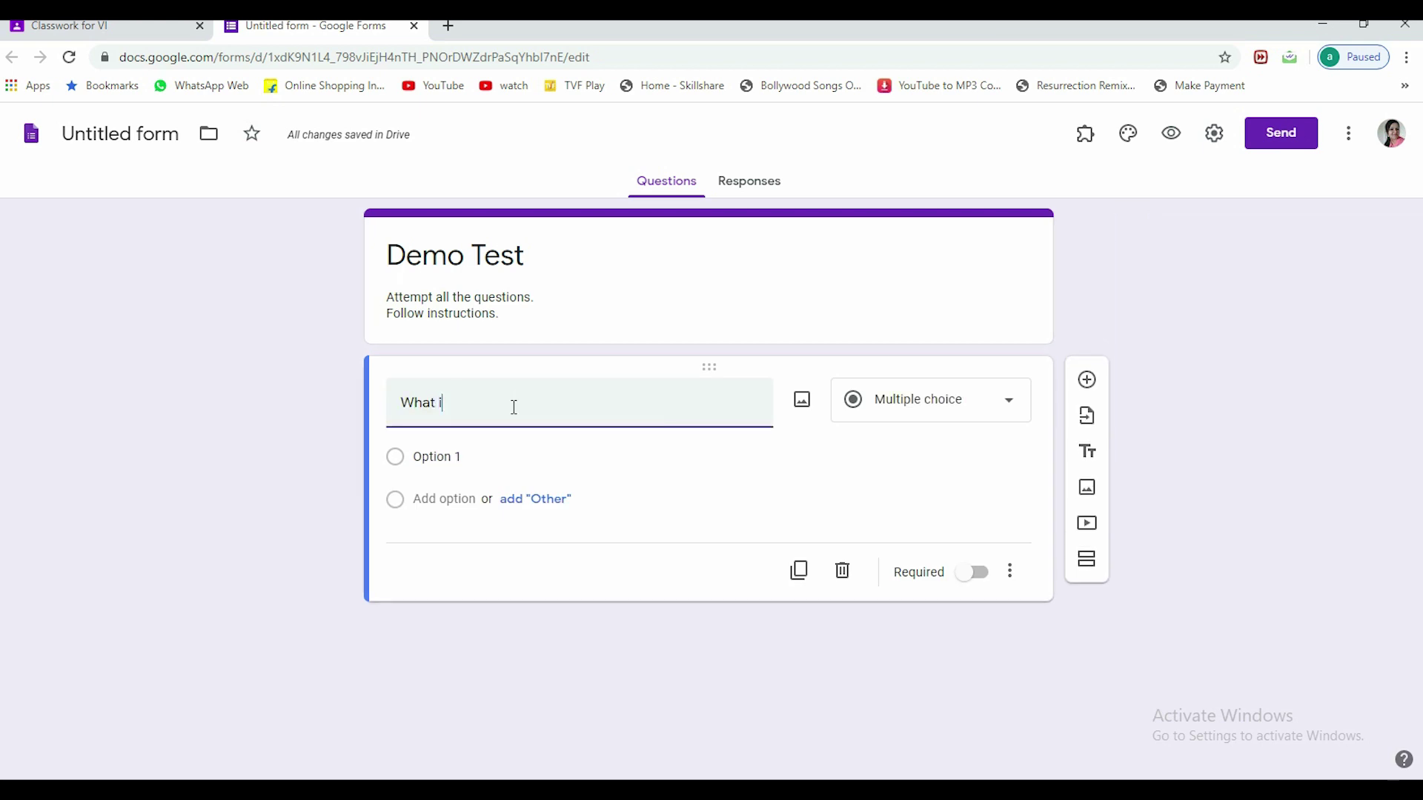
type("s the sum of 400 a")
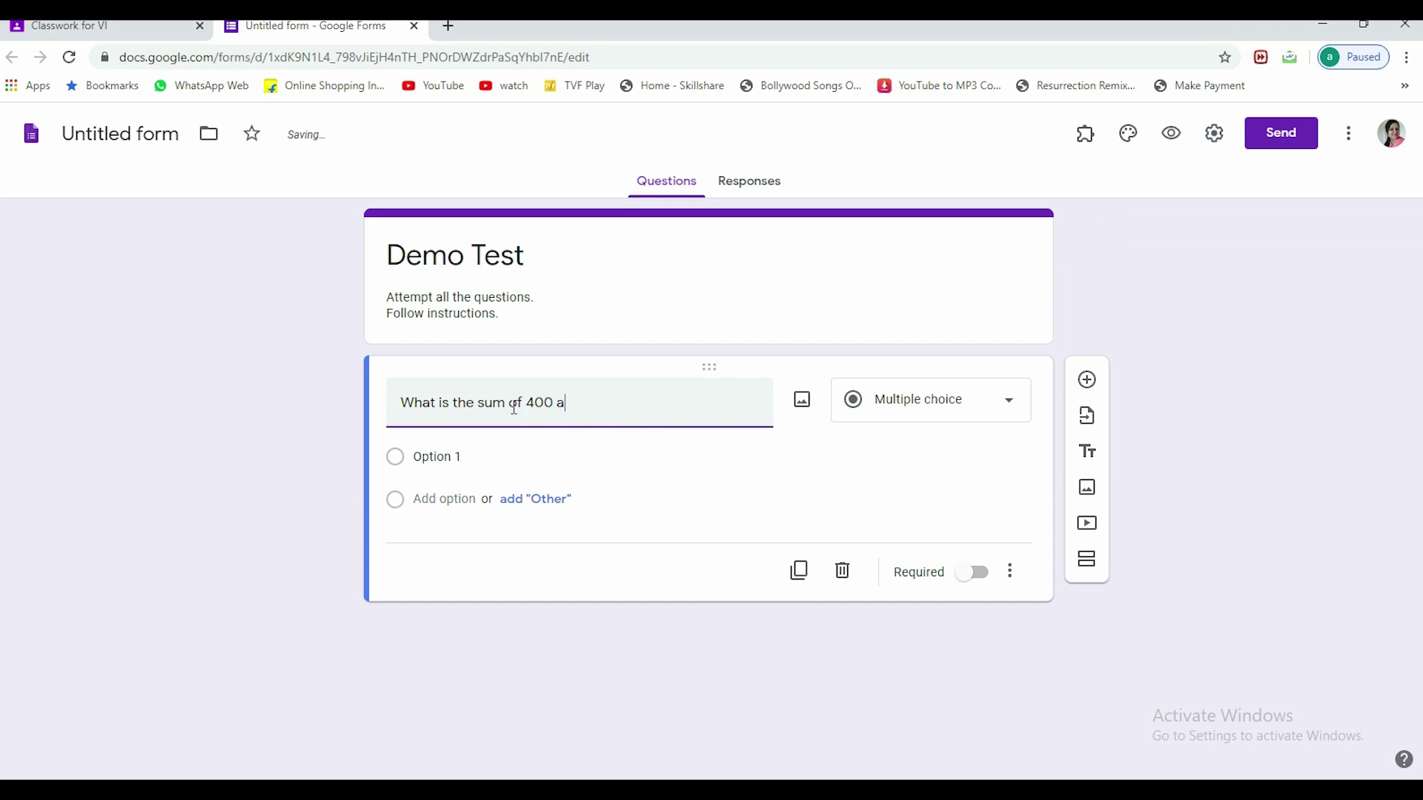
type("nd 600?")
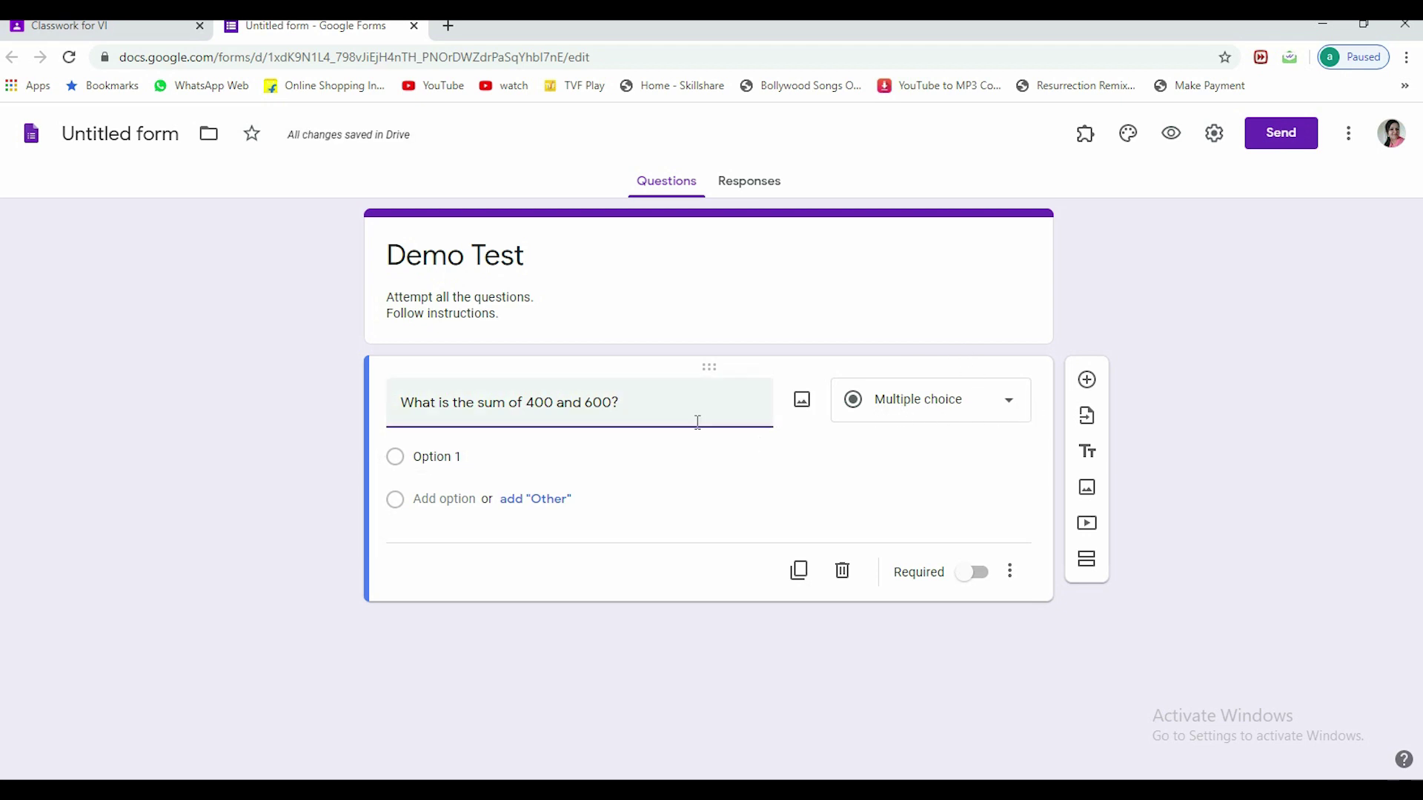
Enter the answer choices 900, 1100 and 1000 for the sum question
left_click(408, 459)
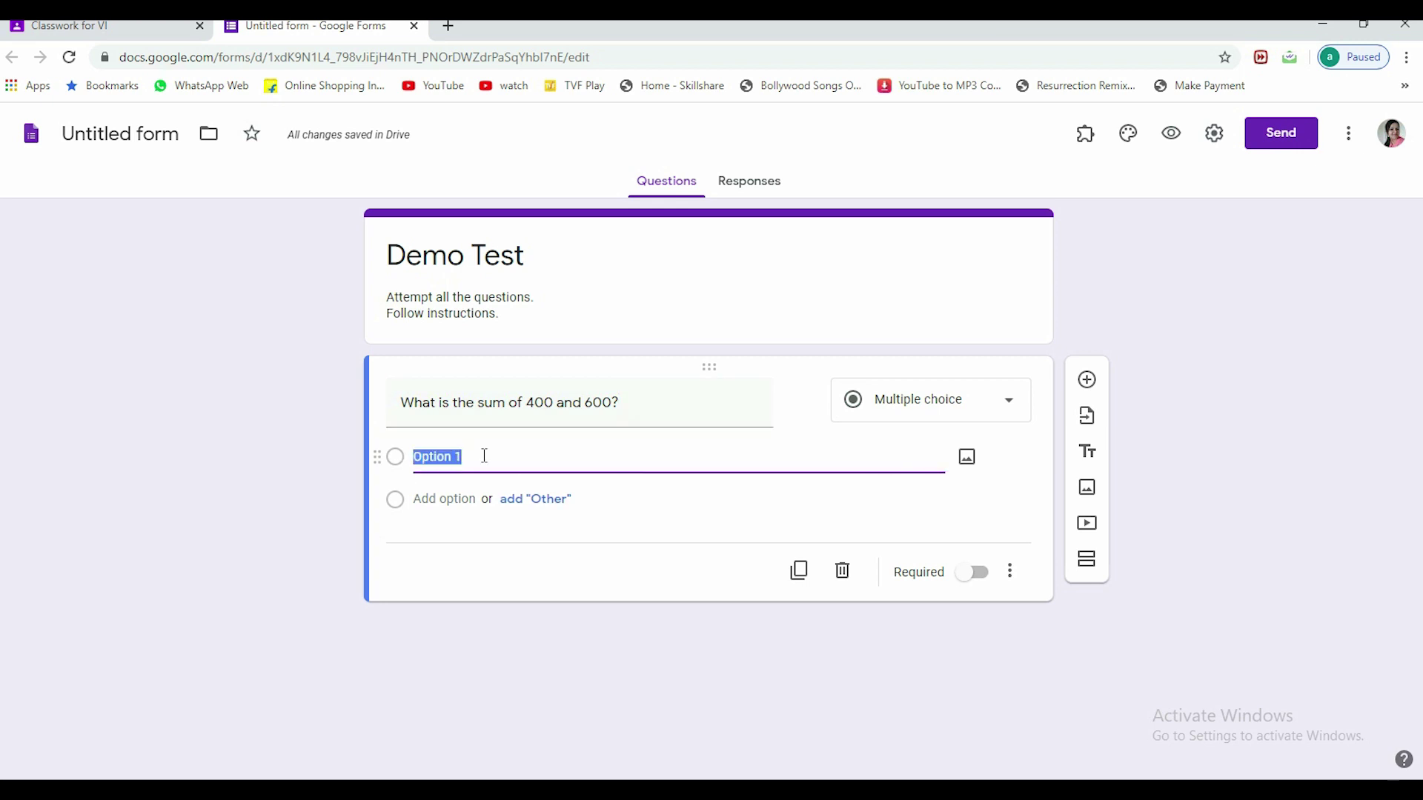
type("900")
left_click(527, 500)
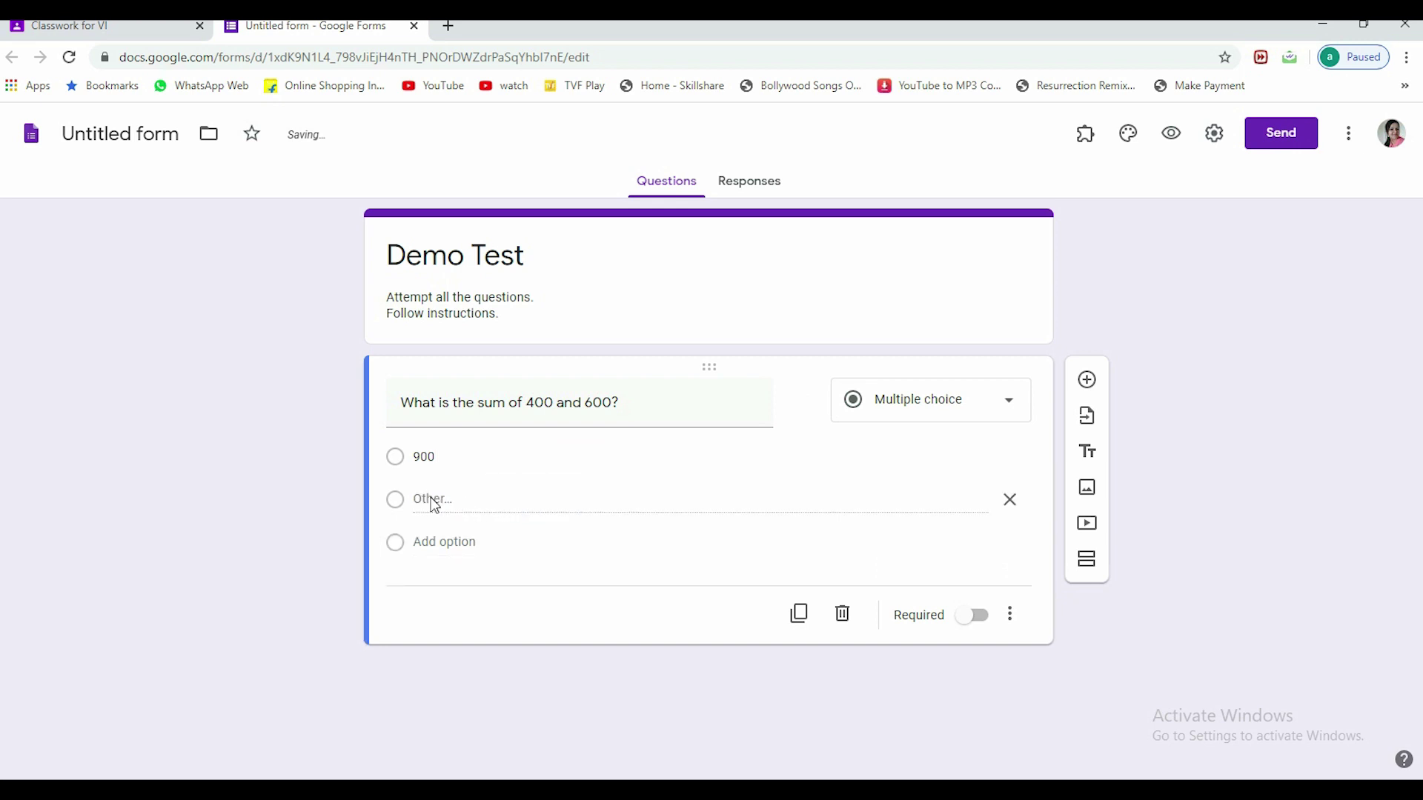
left_click(435, 542)
type("11")
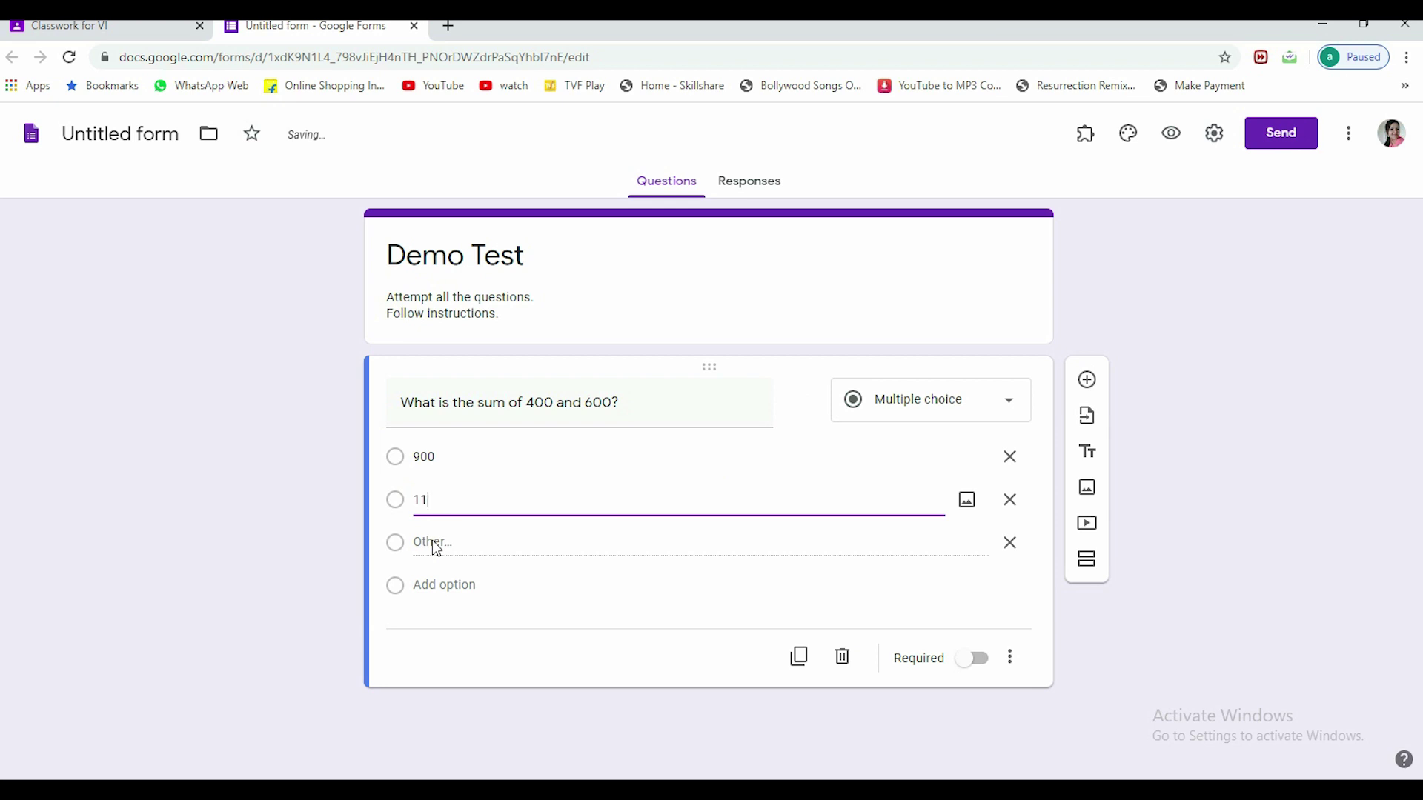
type("00")
left_click(442, 550)
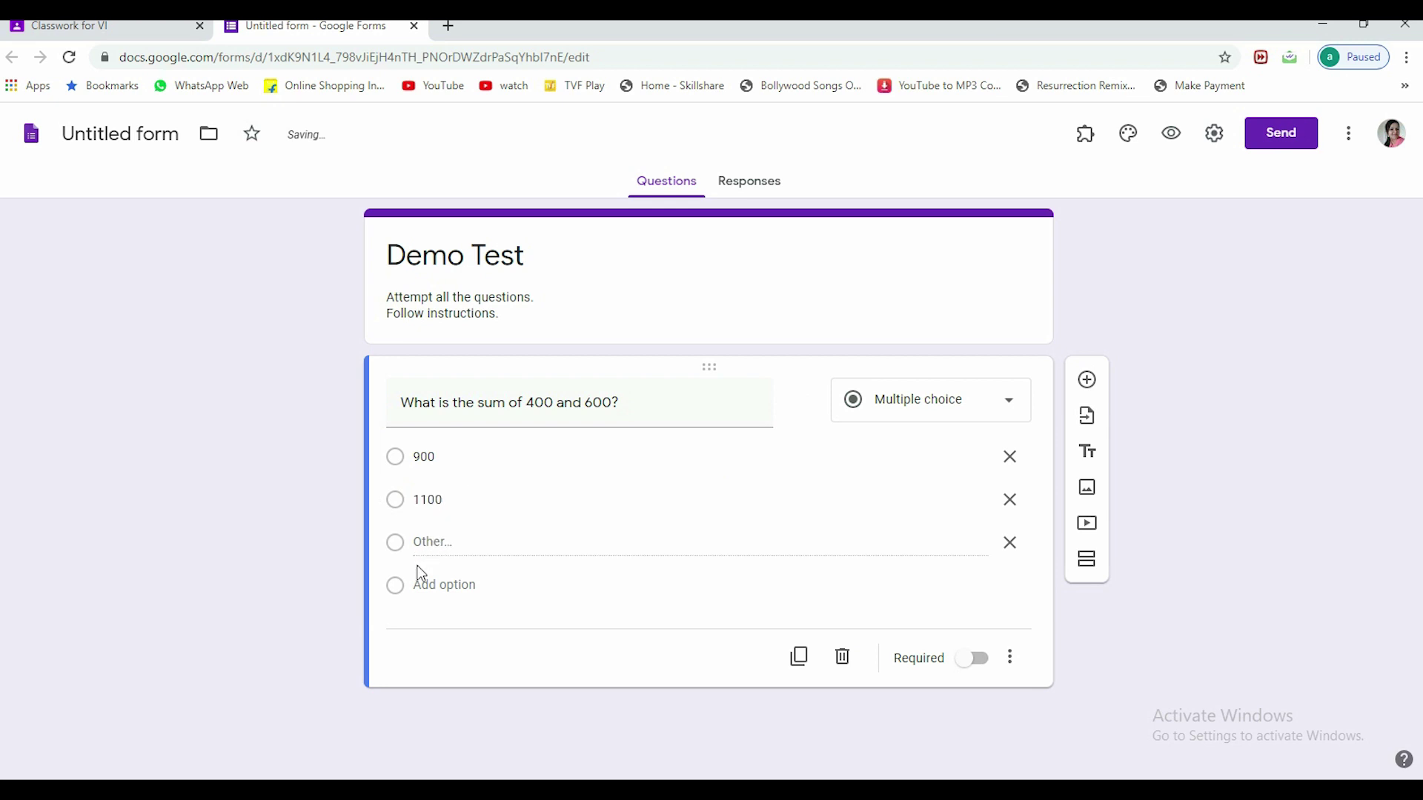
left_click(422, 585)
type("1")
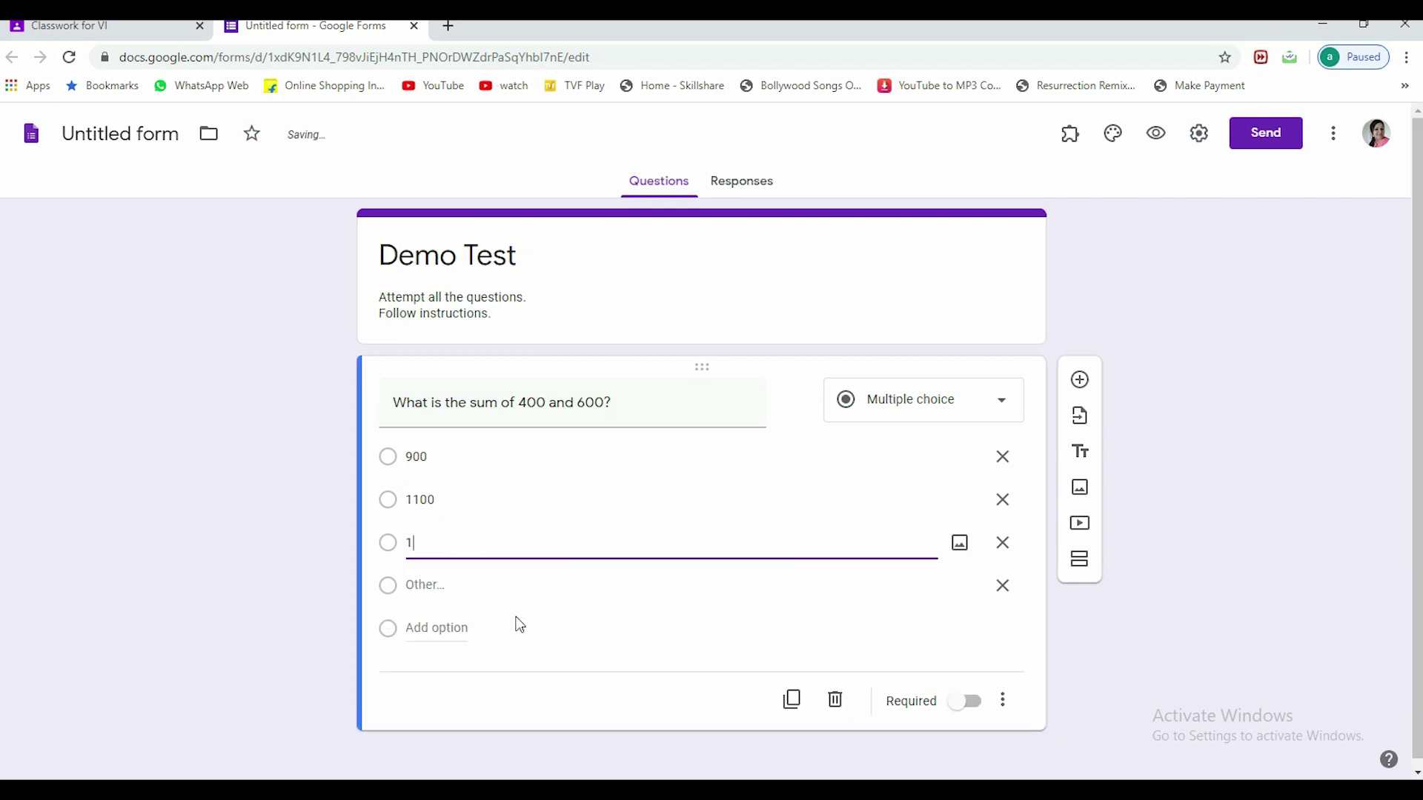
type("000")
Add 10000 as the fourth choice, make the question required, and remove the Other choice
left_click(431, 632)
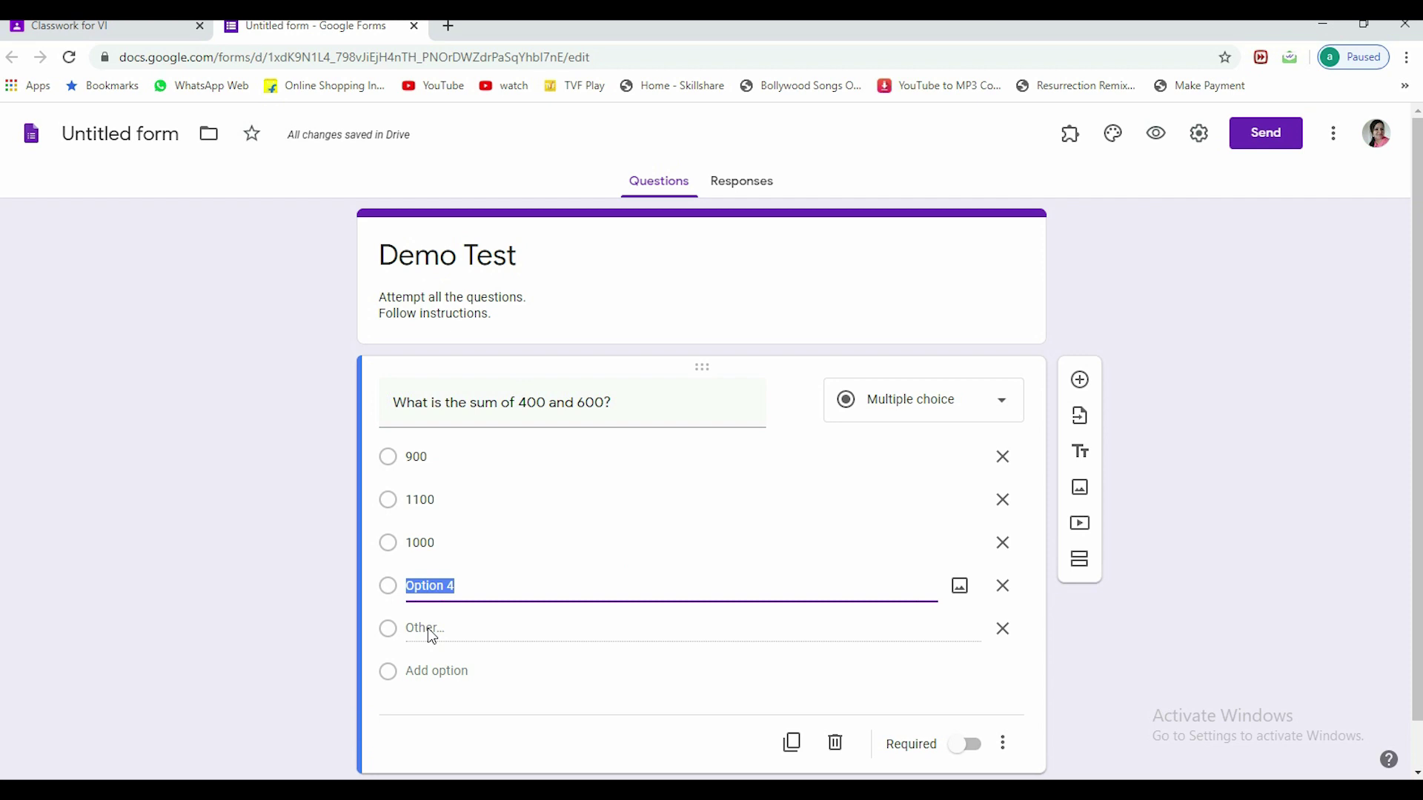
type("800")
key("BackSpace")
type("10000")
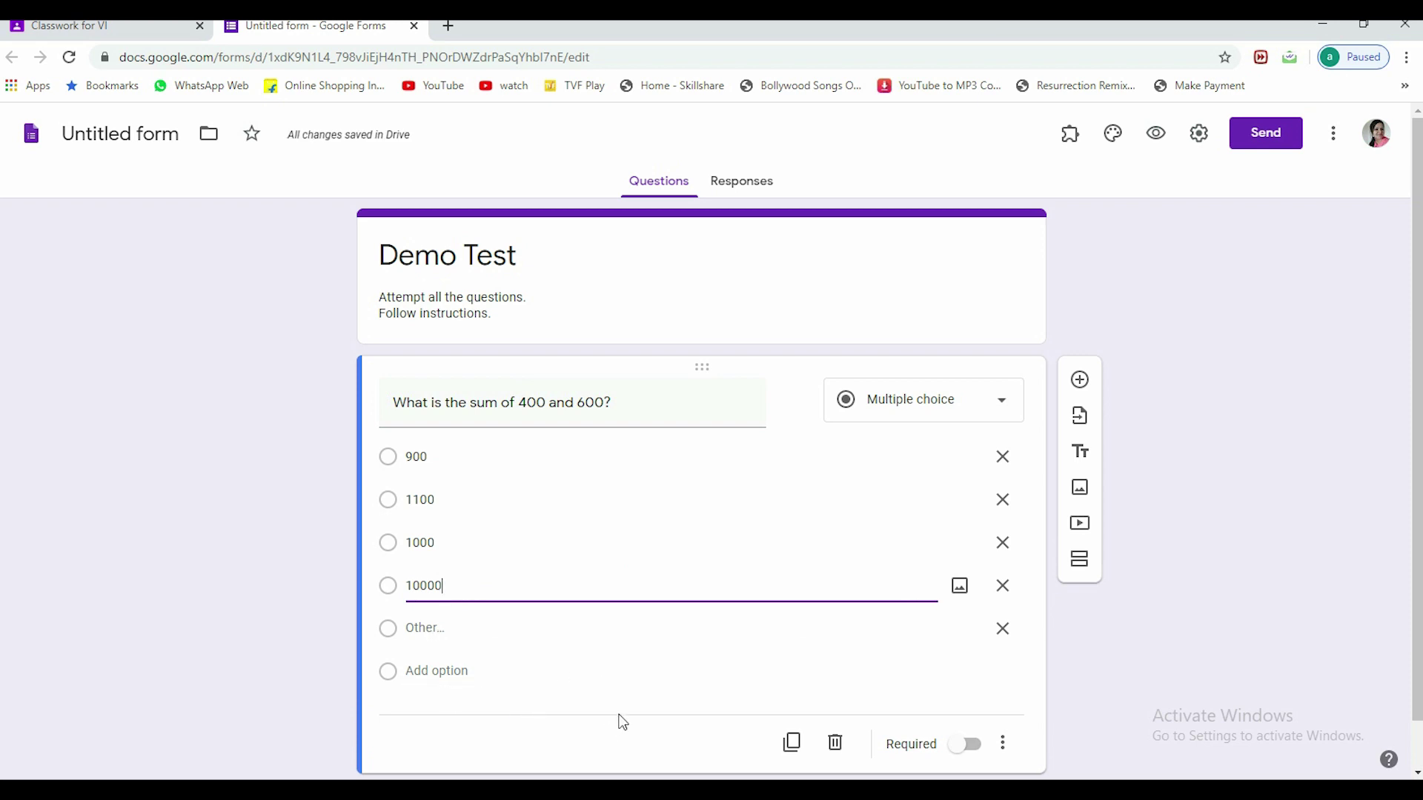
scroll(681, 656, "down", 1)
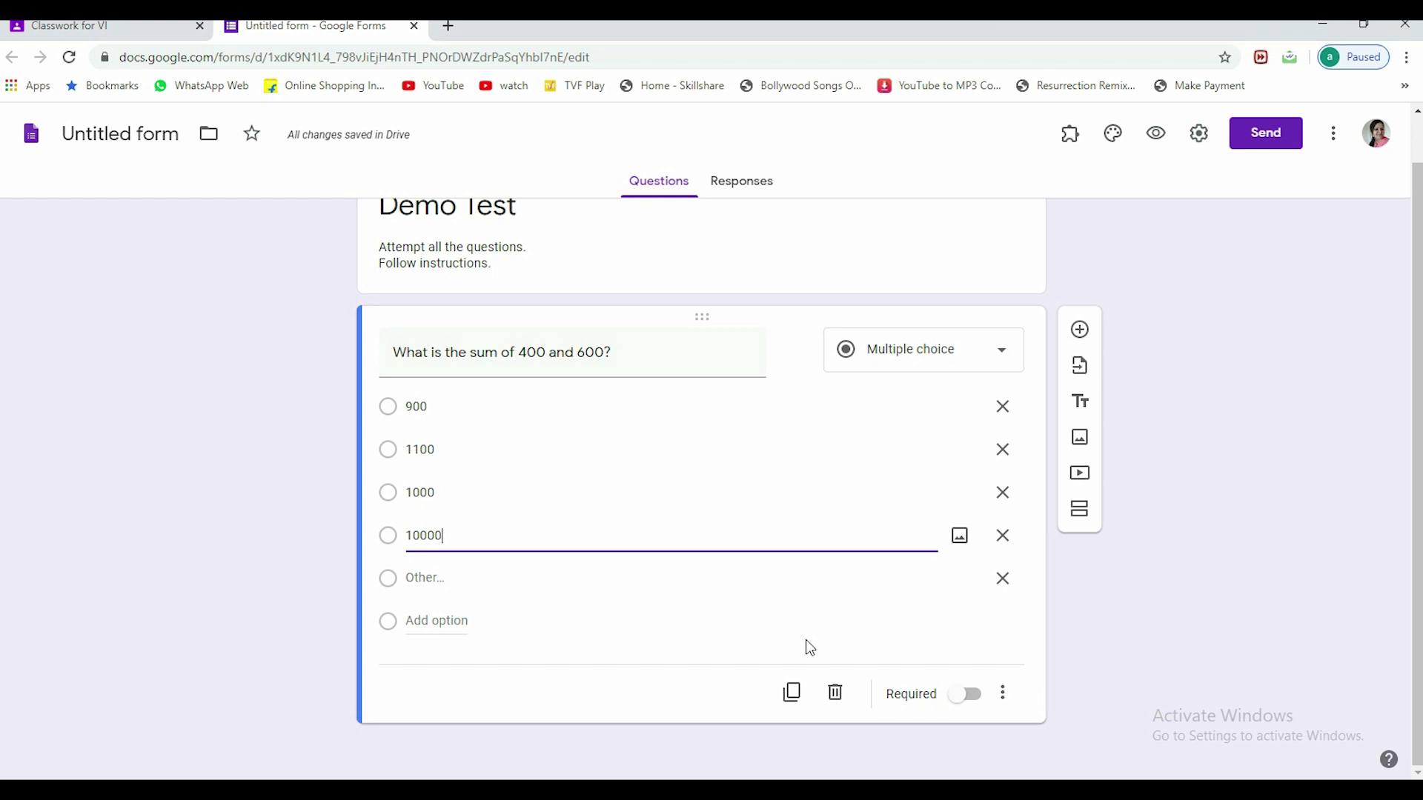
left_click(958, 697)
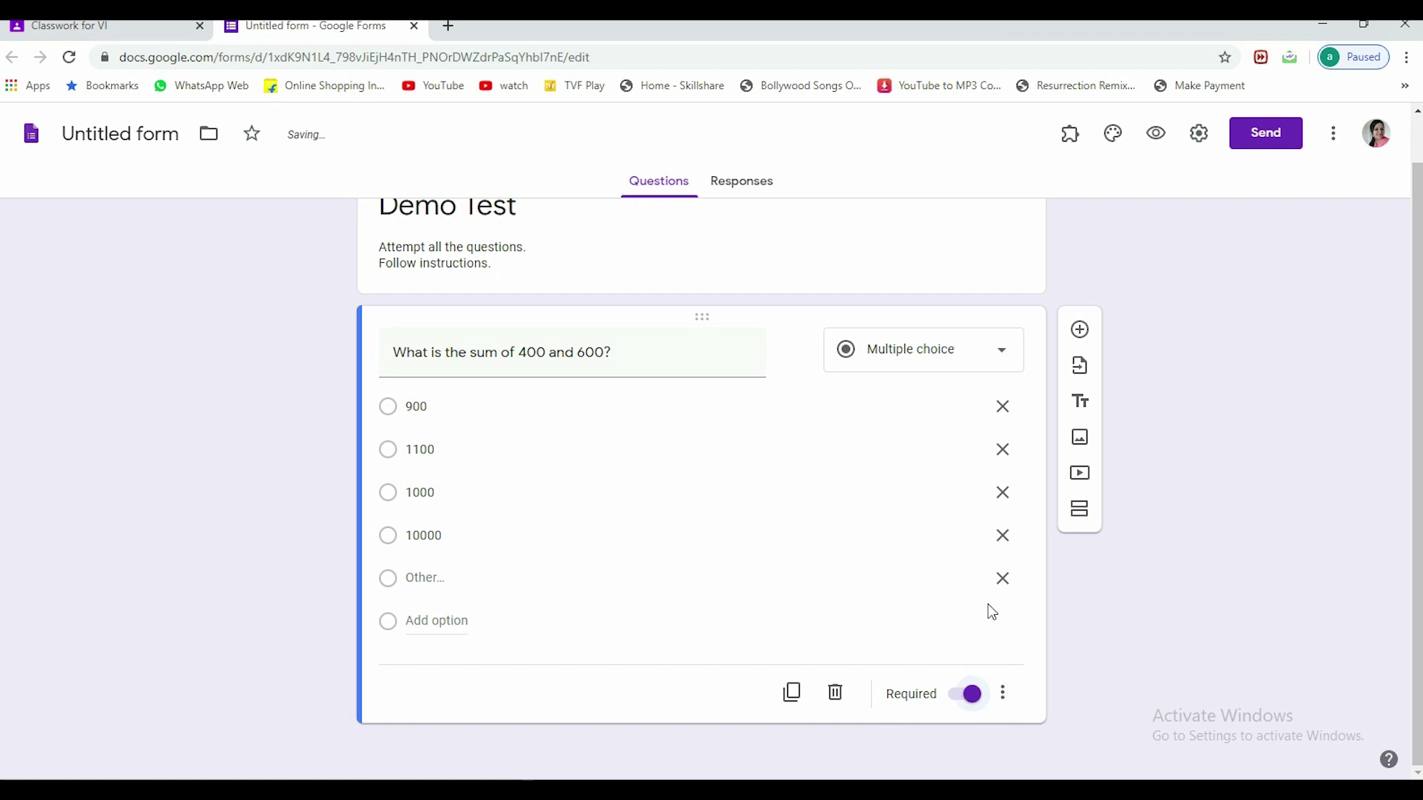
left_click(1002, 579)
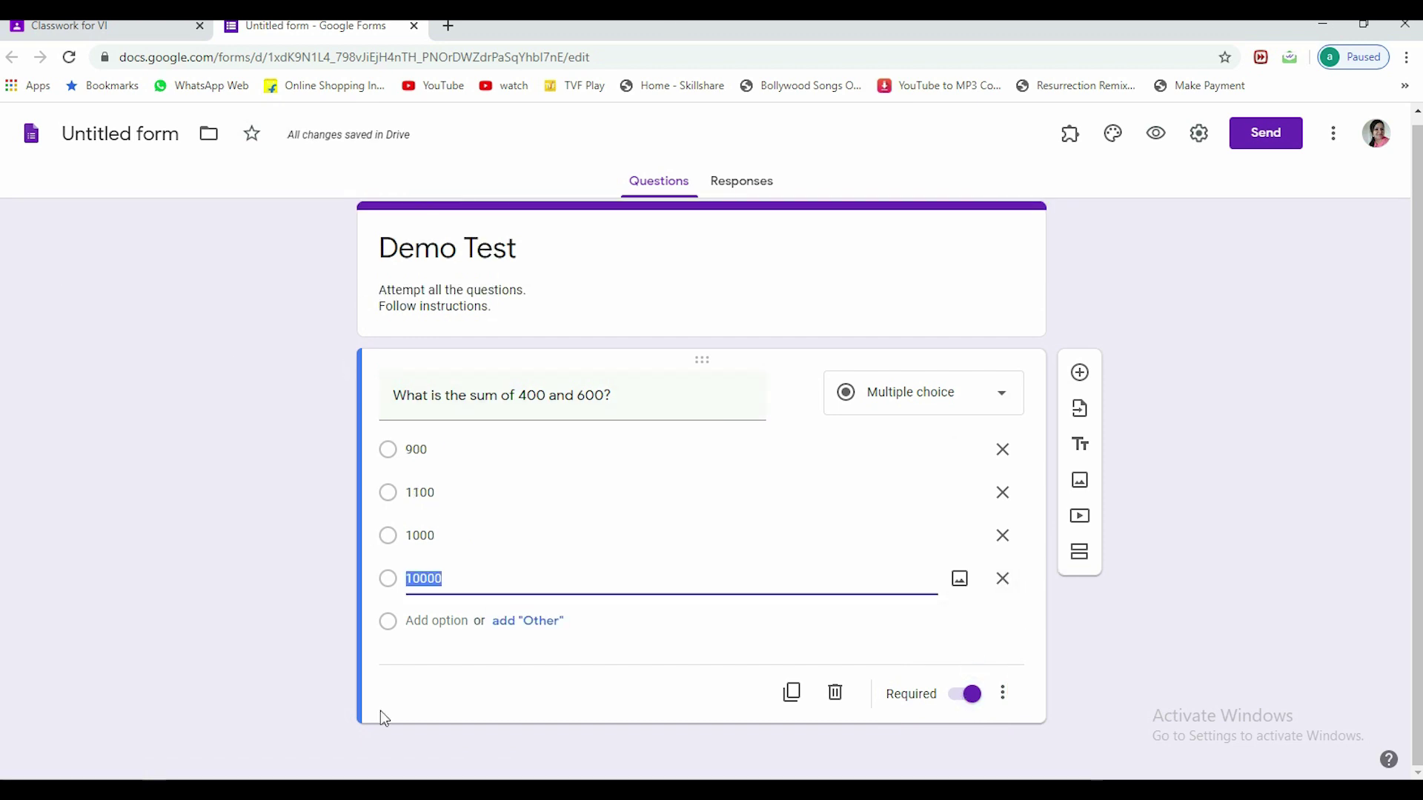
Turn on 'Make this a quiz' in the form's Quizzes settings and save
left_click(1208, 139)
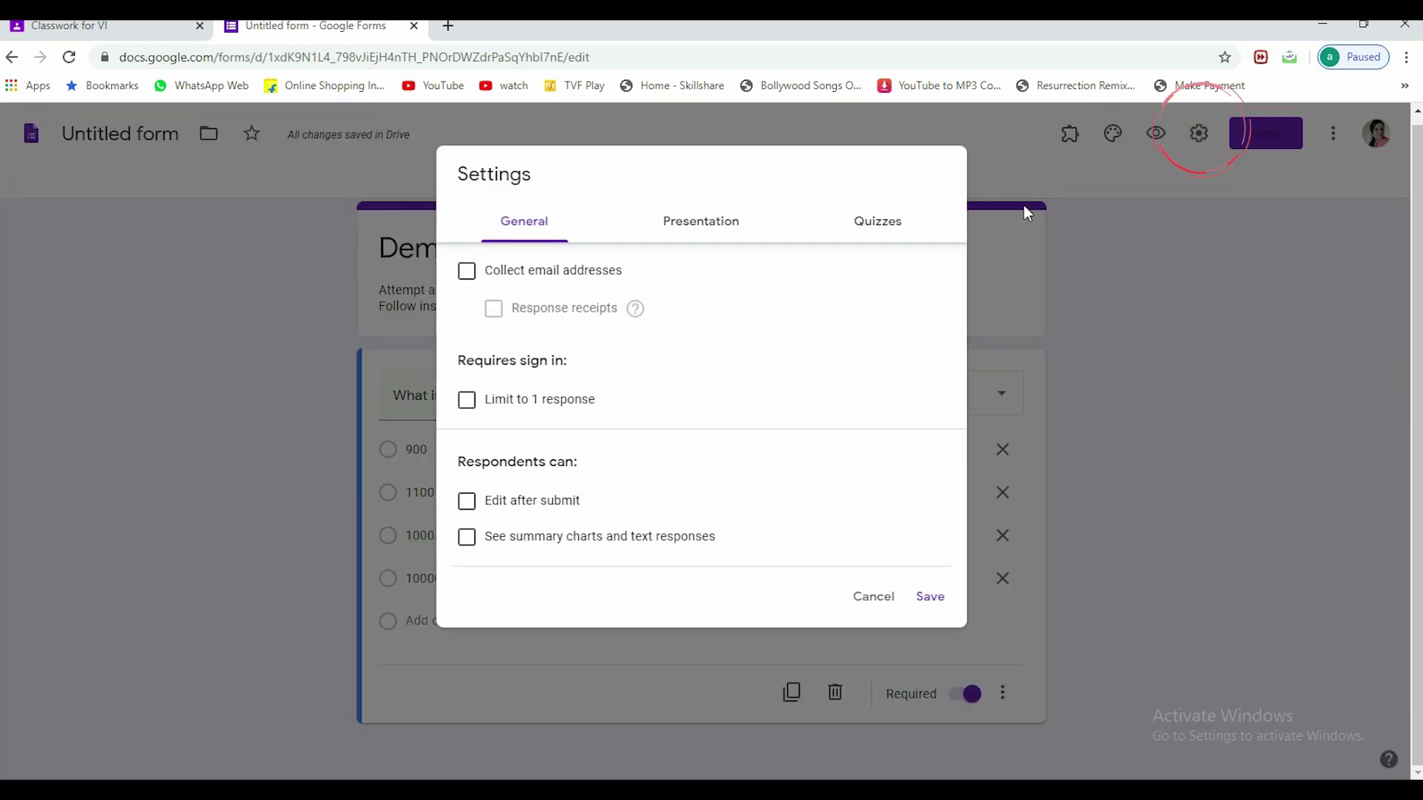
left_click(859, 222)
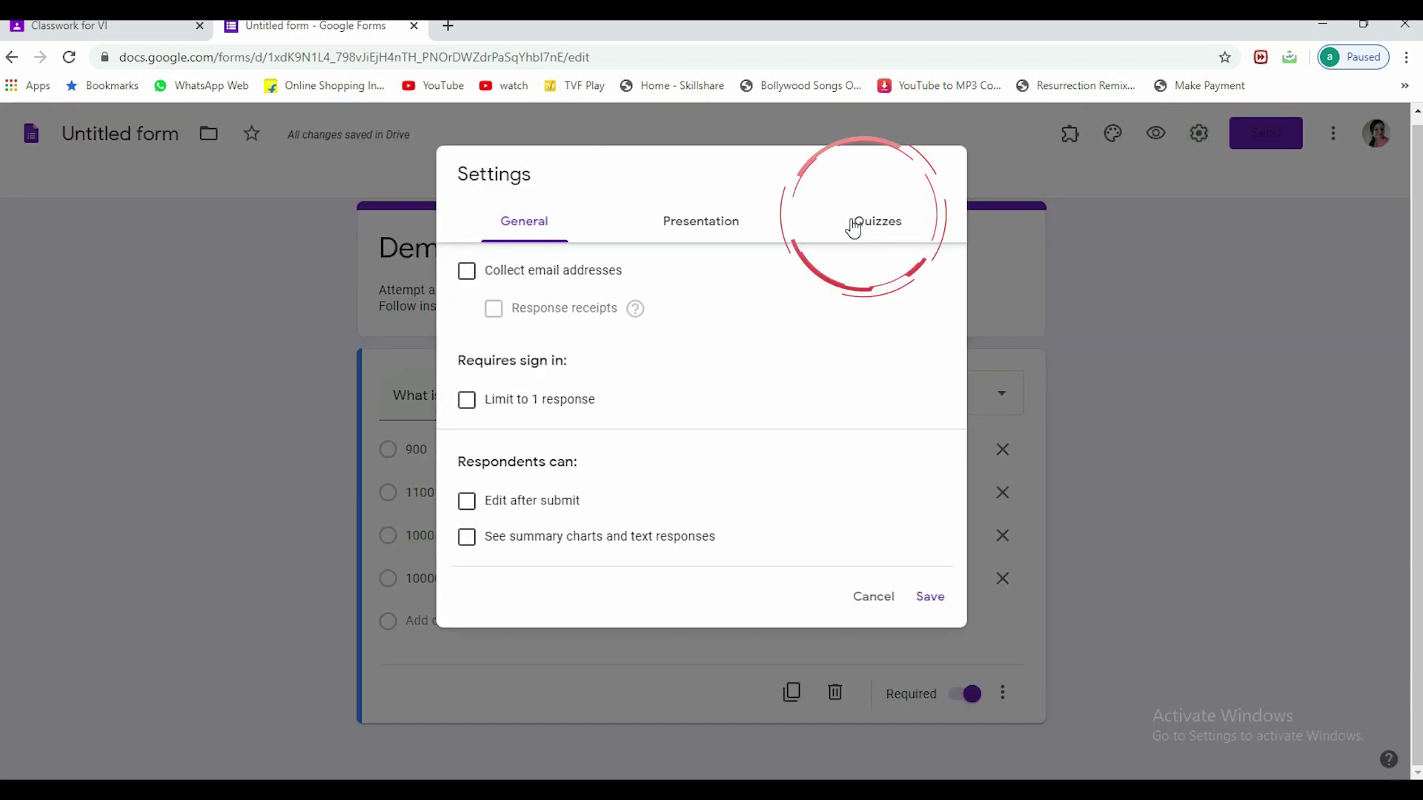
left_click(469, 278)
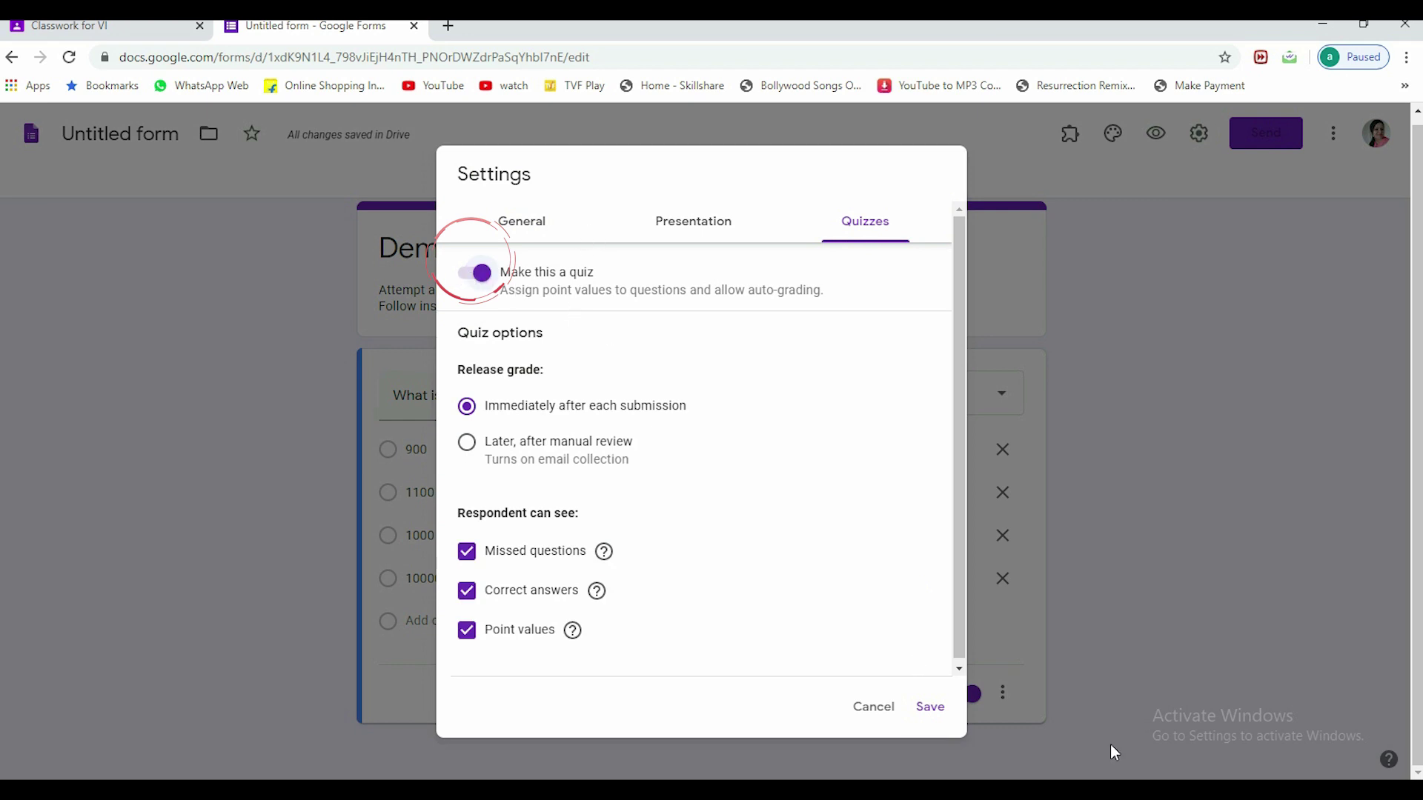
left_click(930, 707)
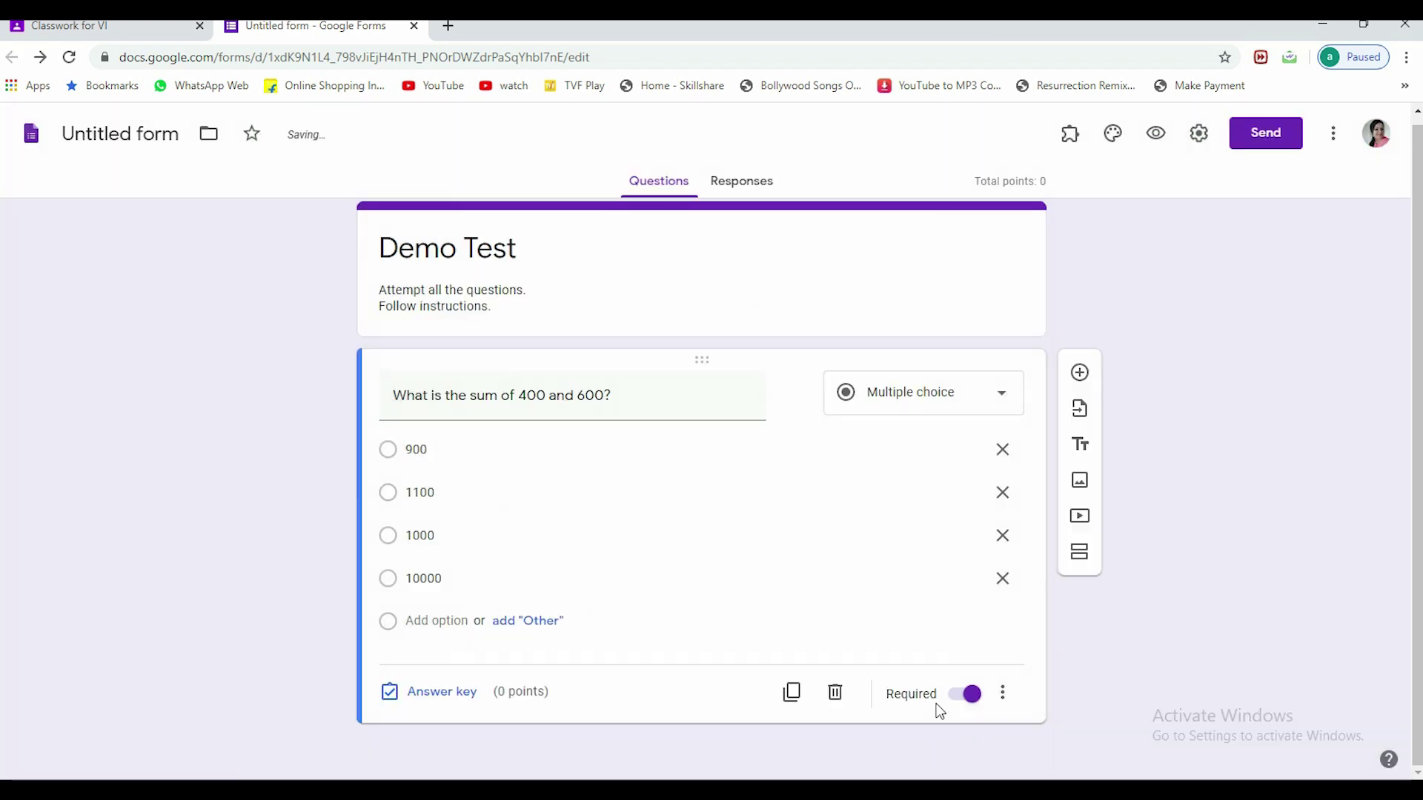
In the answer key, mark 1000 as the correct answer worth 5 points
left_click(450, 695)
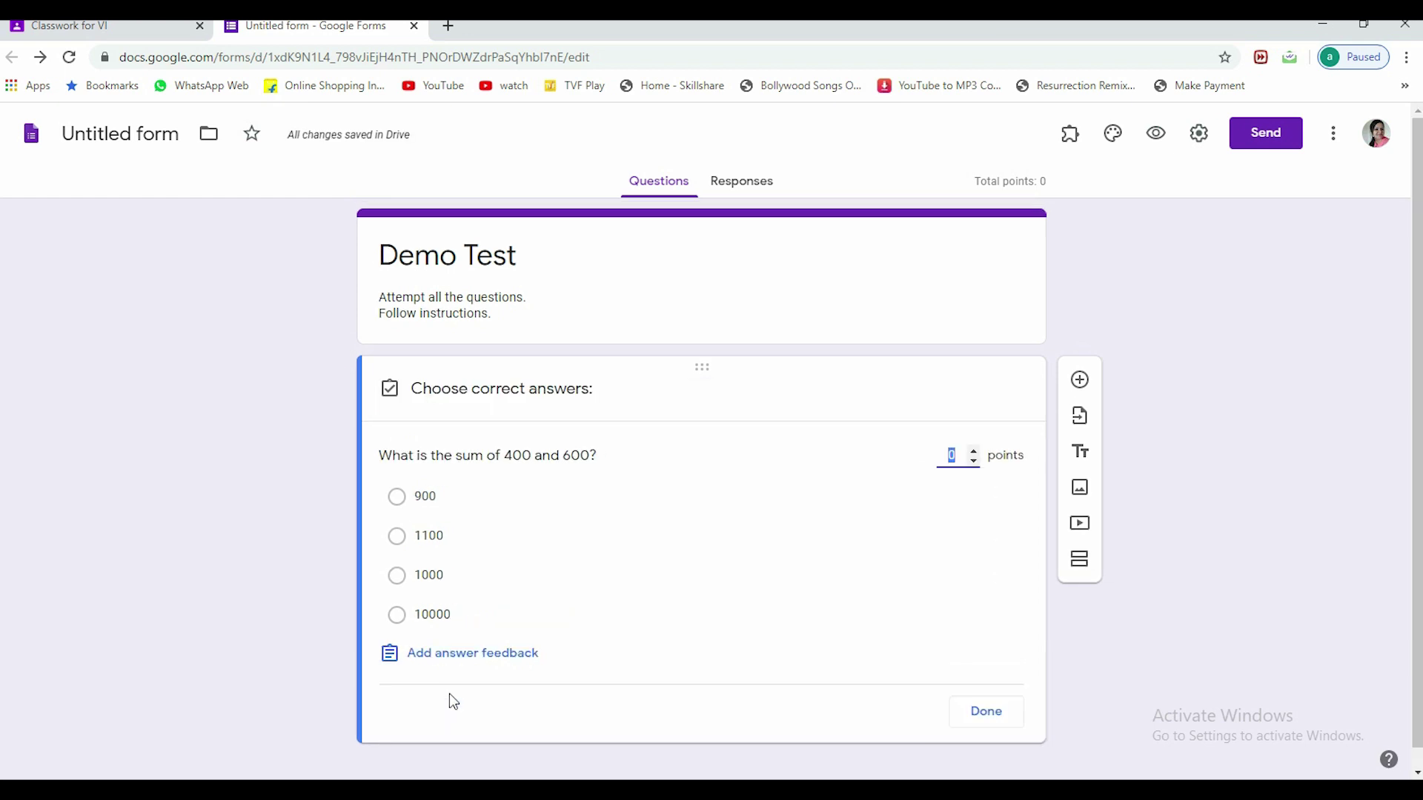
left_click(396, 576)
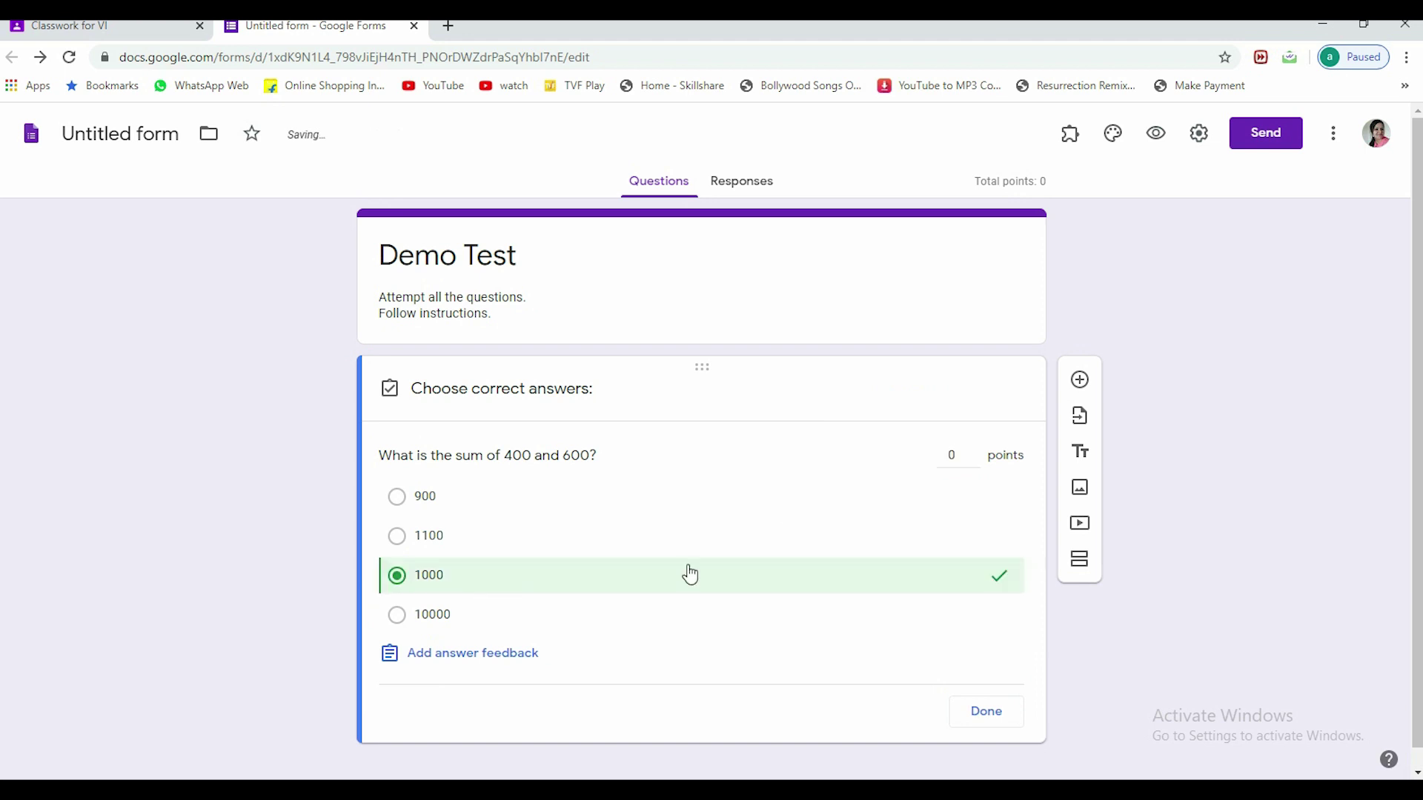
left_click(973, 450)
left_click(974, 450)
left_click(973, 450)
left_click(987, 721)
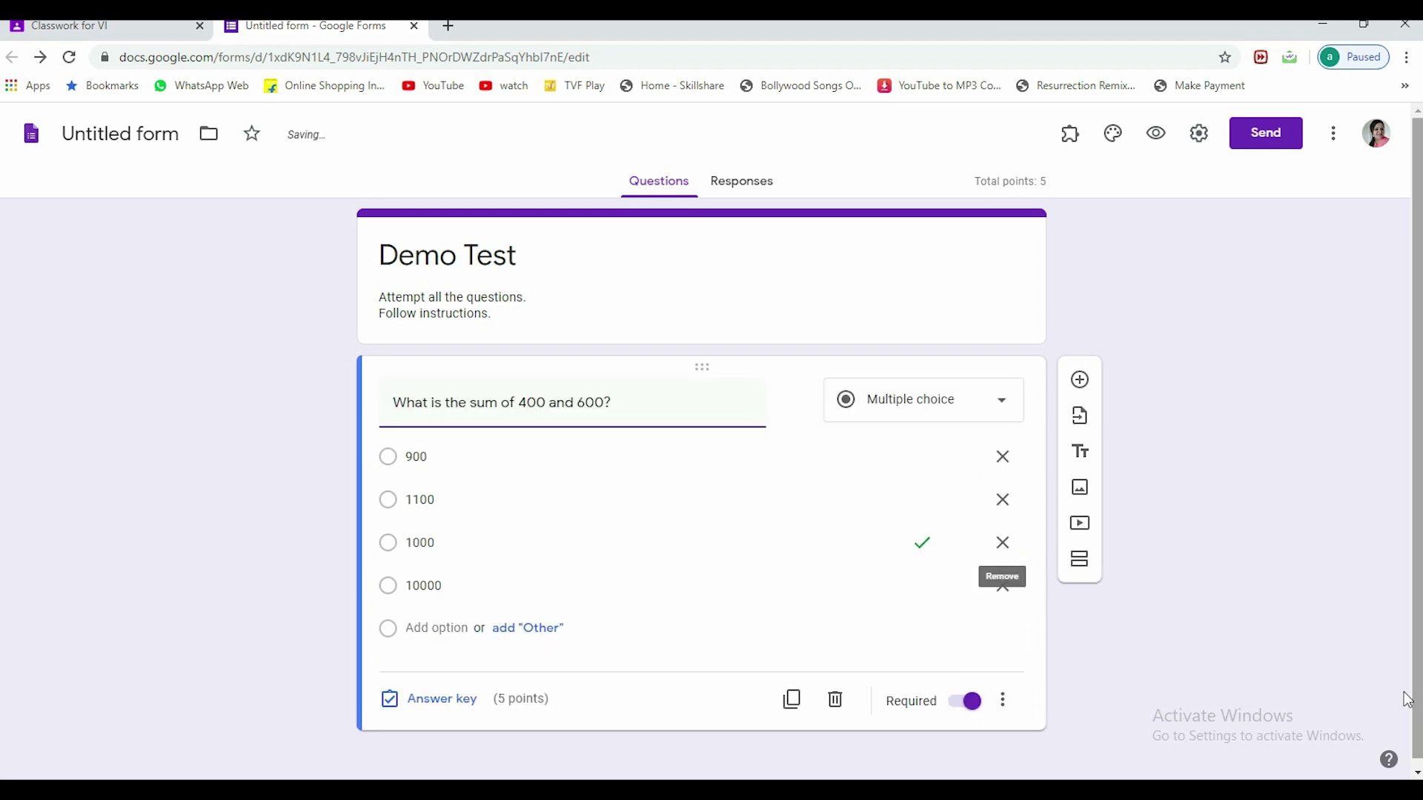
left_click(1078, 380)
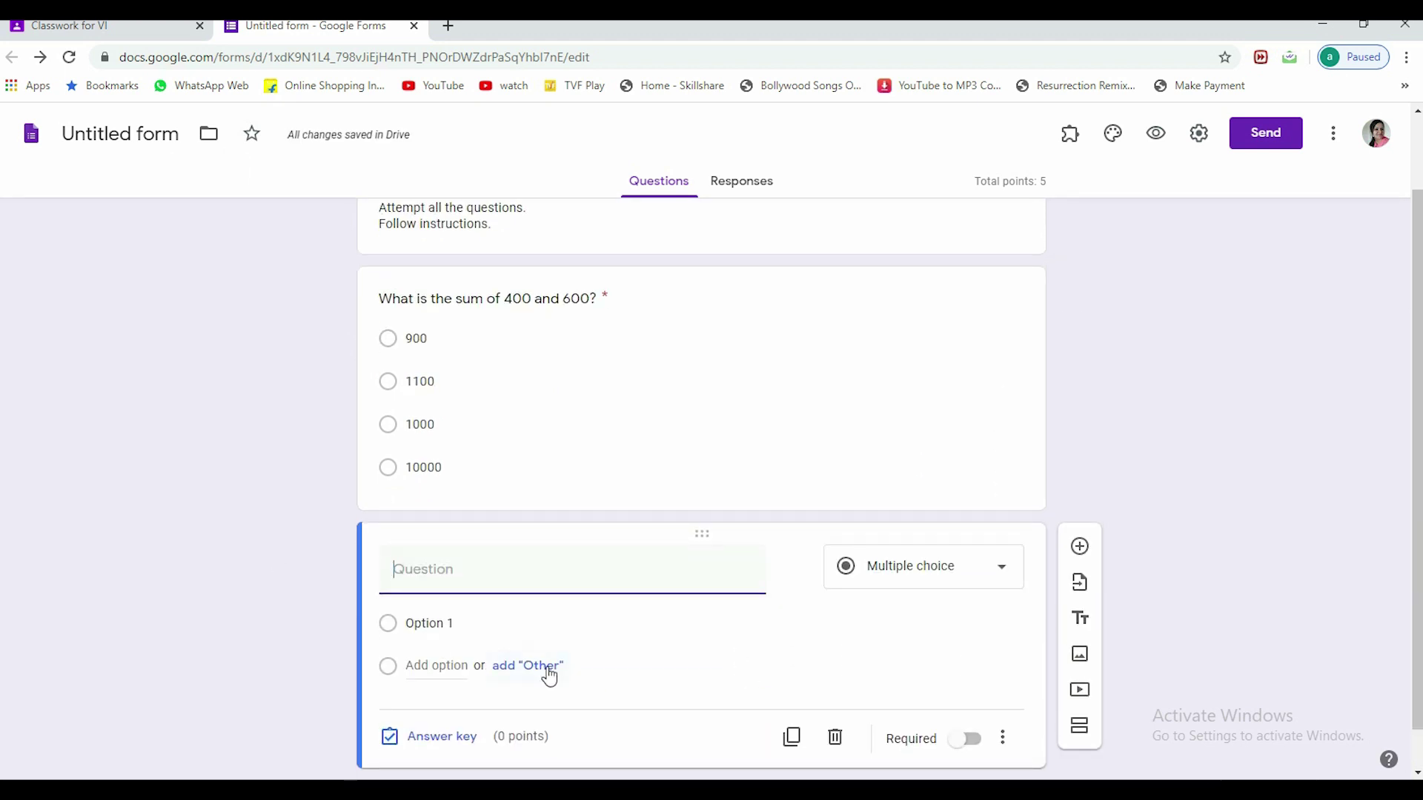
Enter 'Simplify : 700 +100-1000' as the second question and set its type to Short answer
type("Simplify")
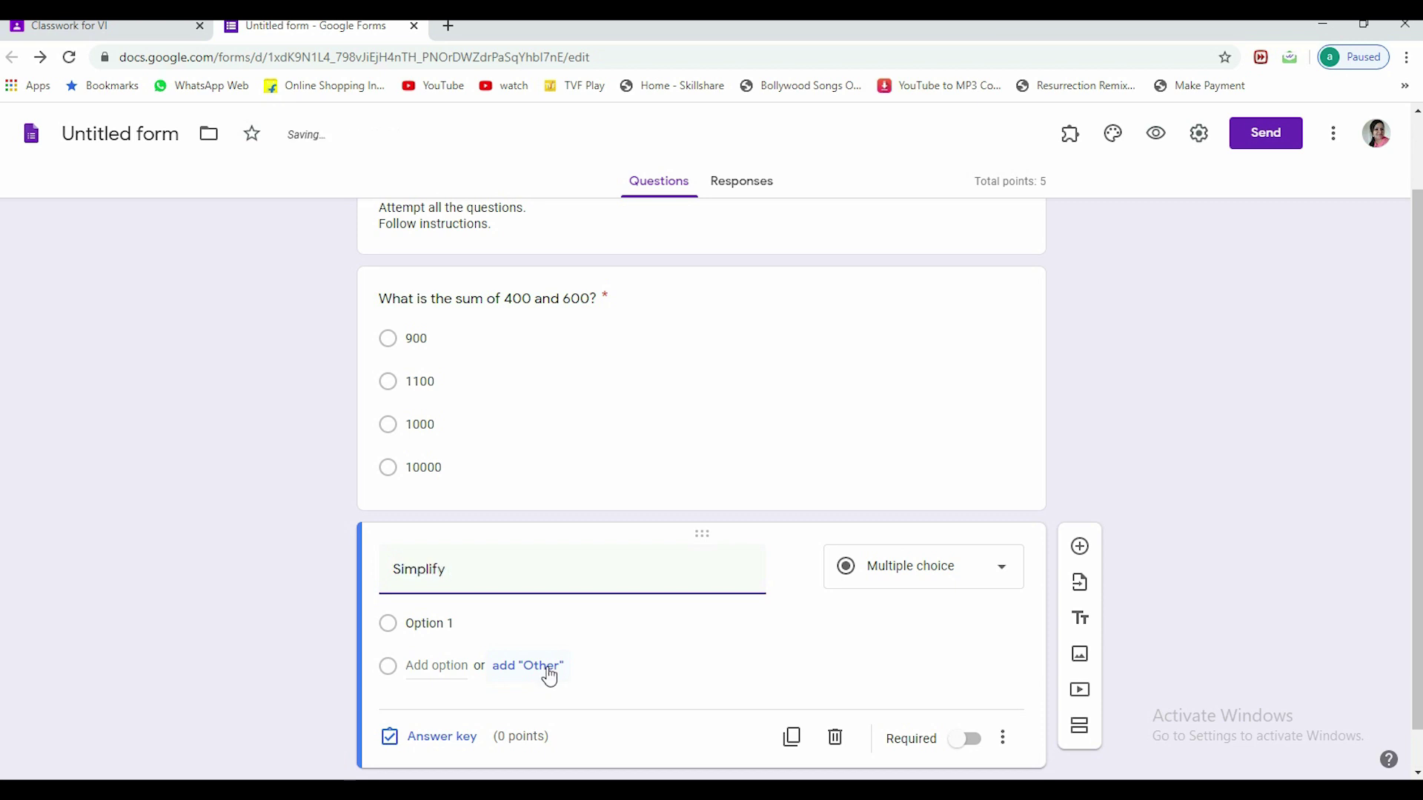
type(" : 700")
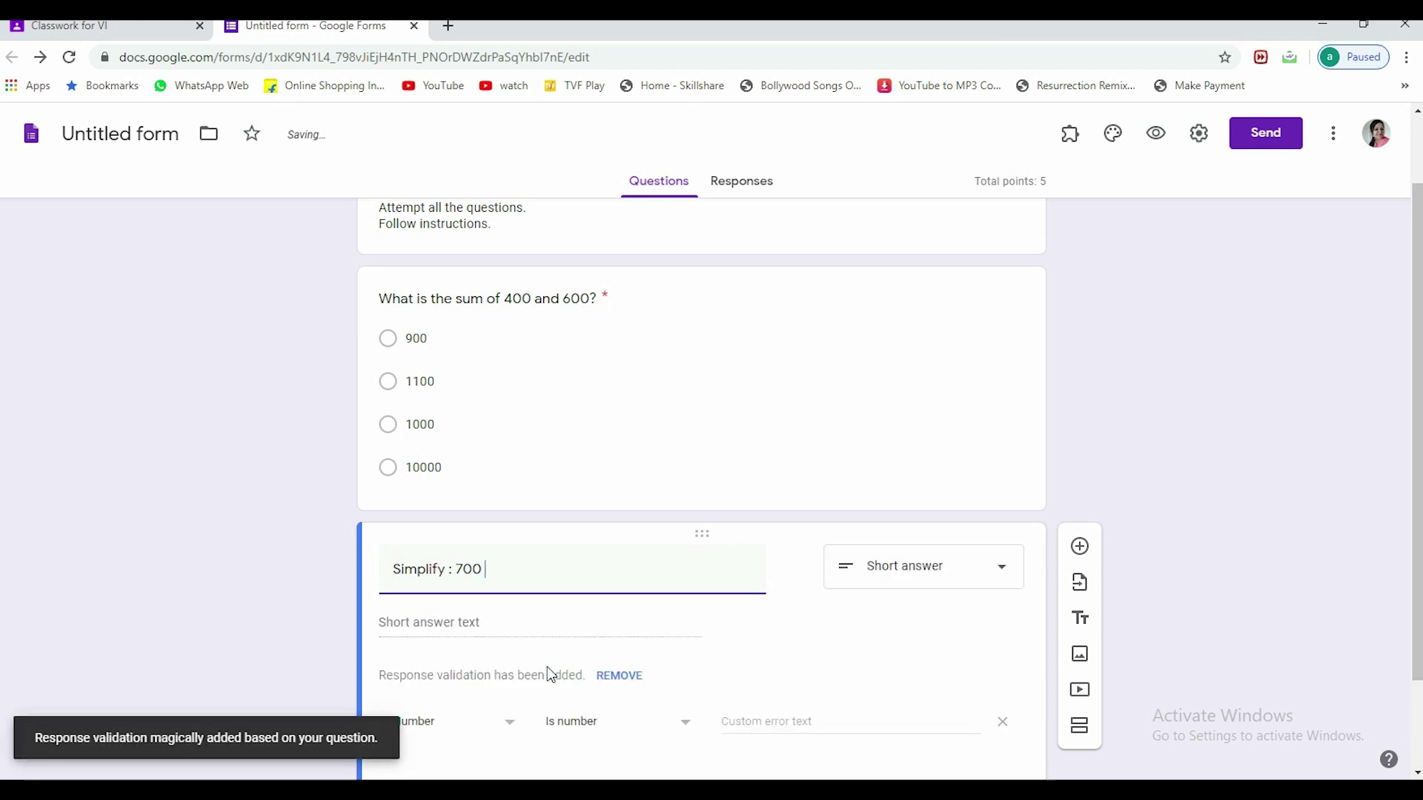
type(" +100-1000")
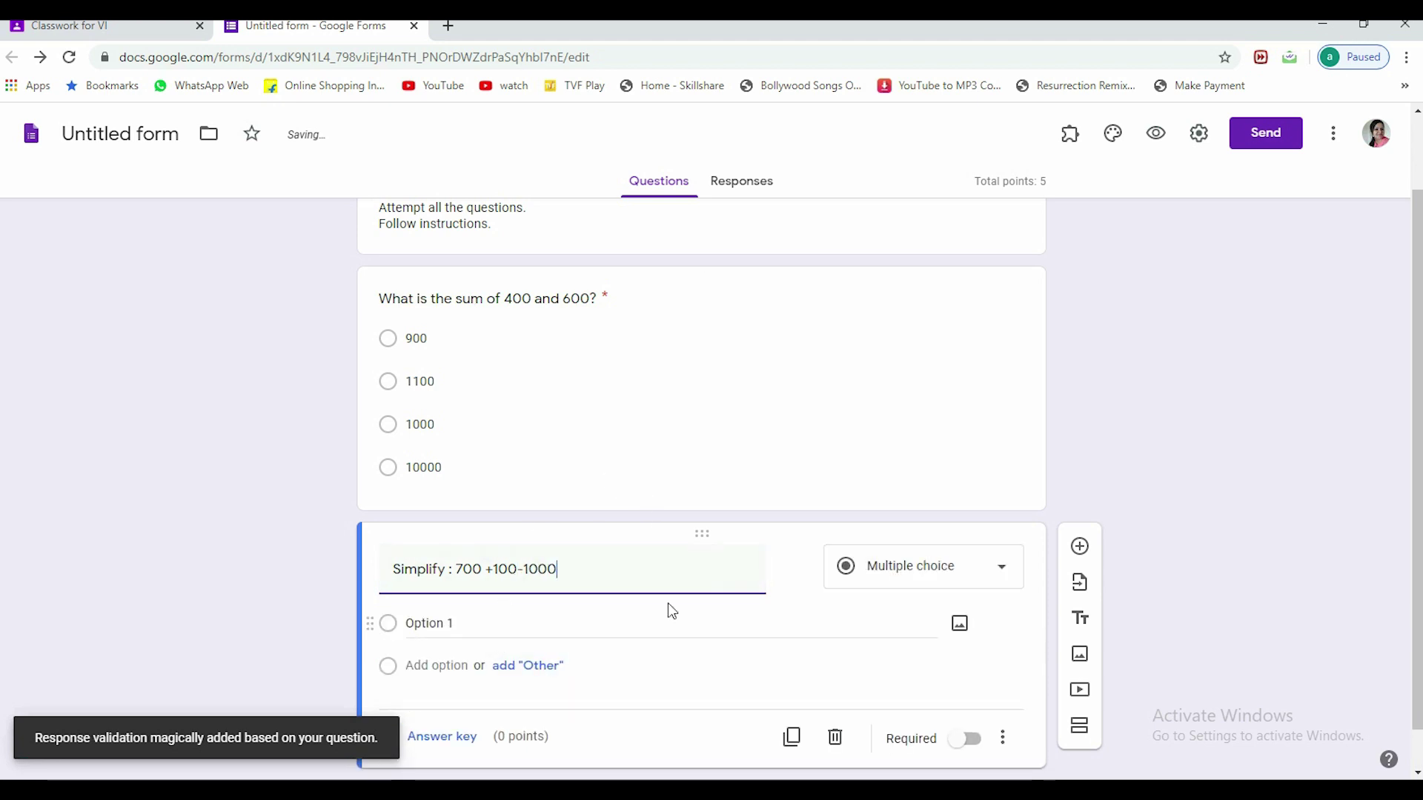
left_click(998, 581)
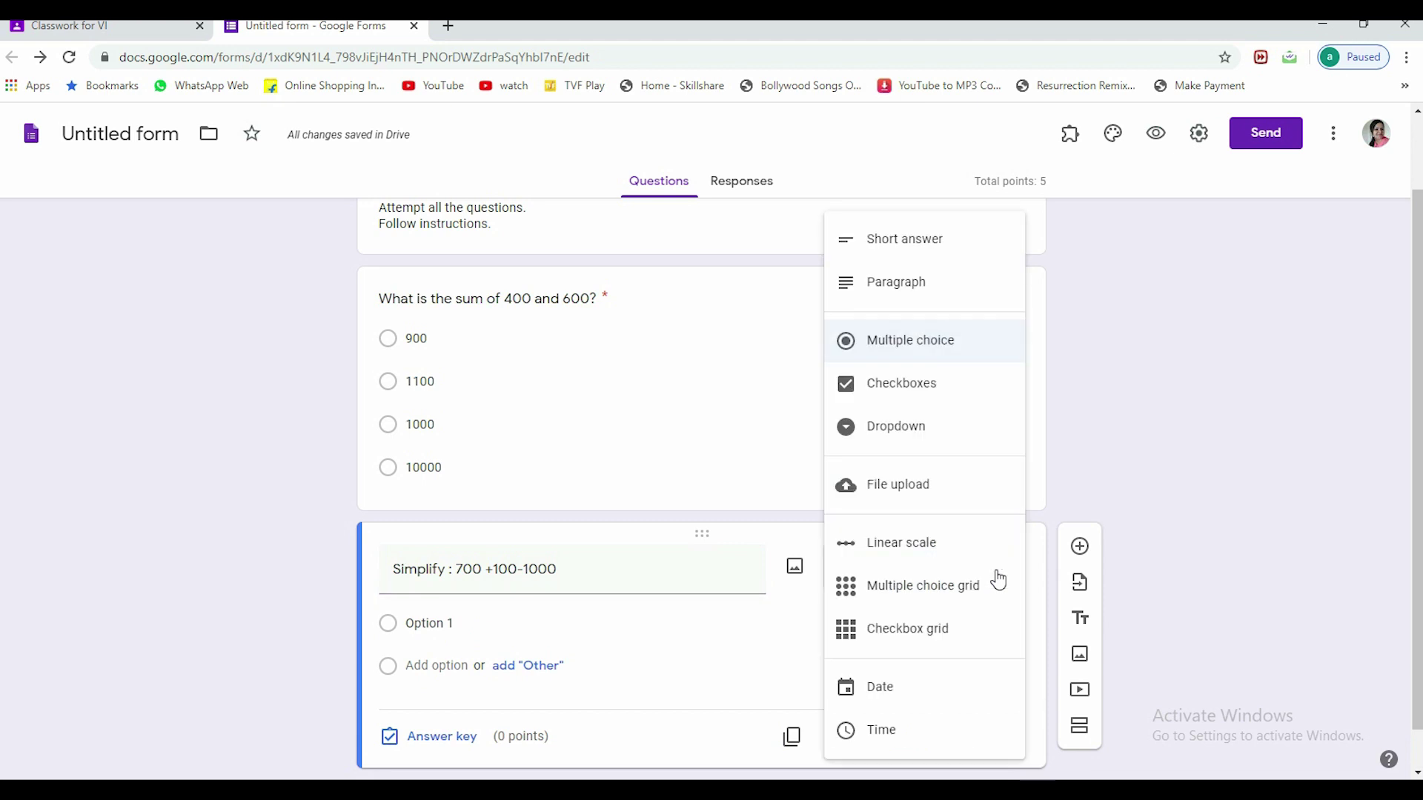
left_click(919, 246)
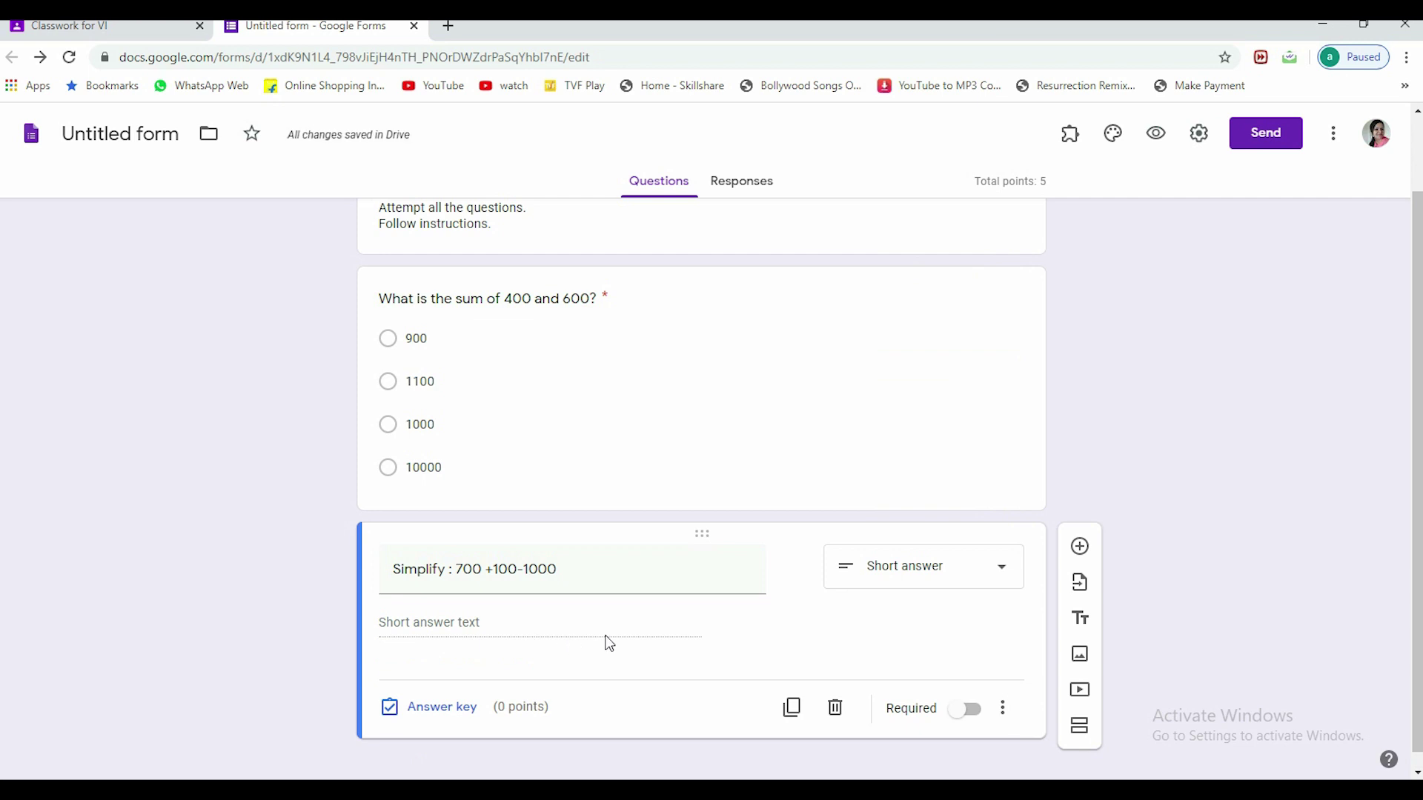
Add -200 as the correct answer and mark all other answers incorrect
left_click(466, 713)
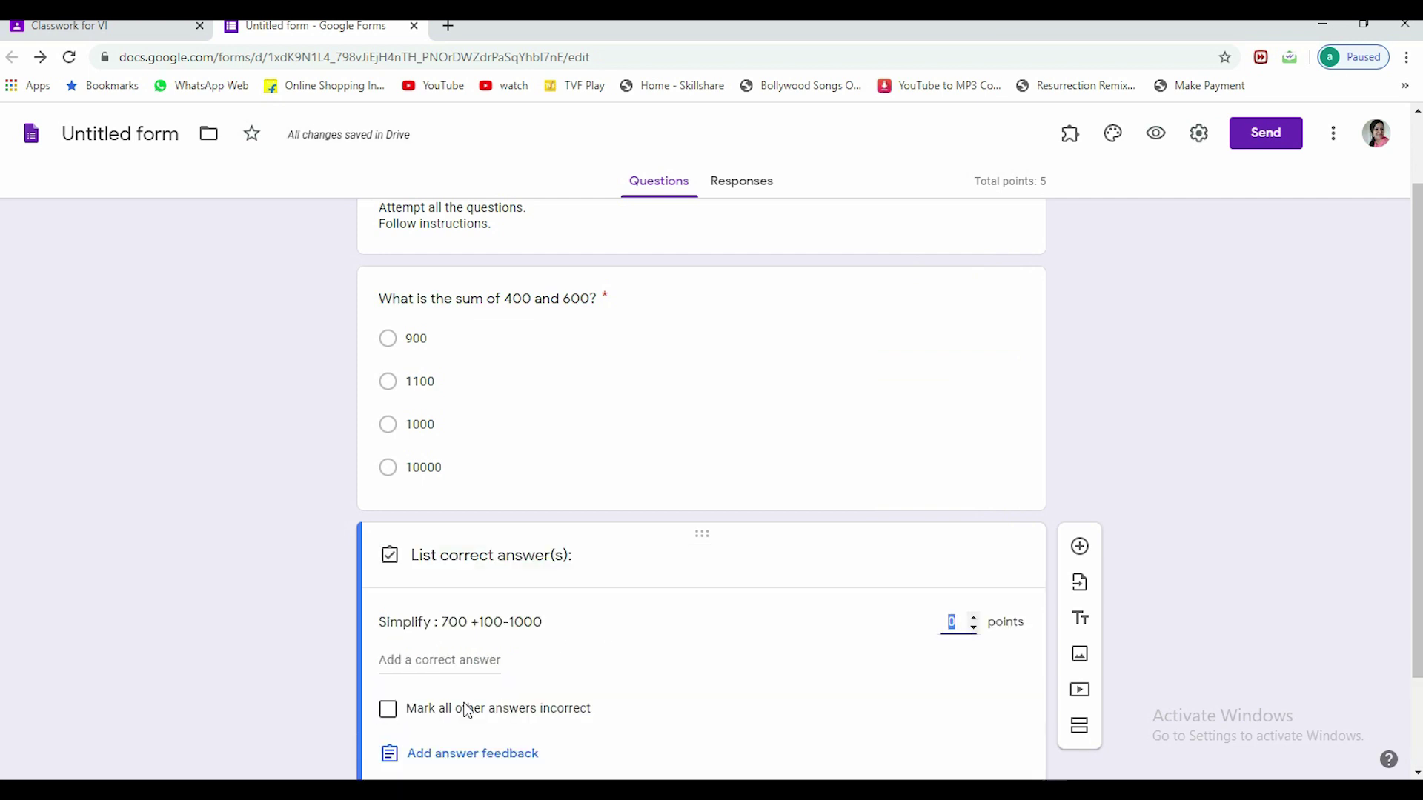
left_click(430, 661)
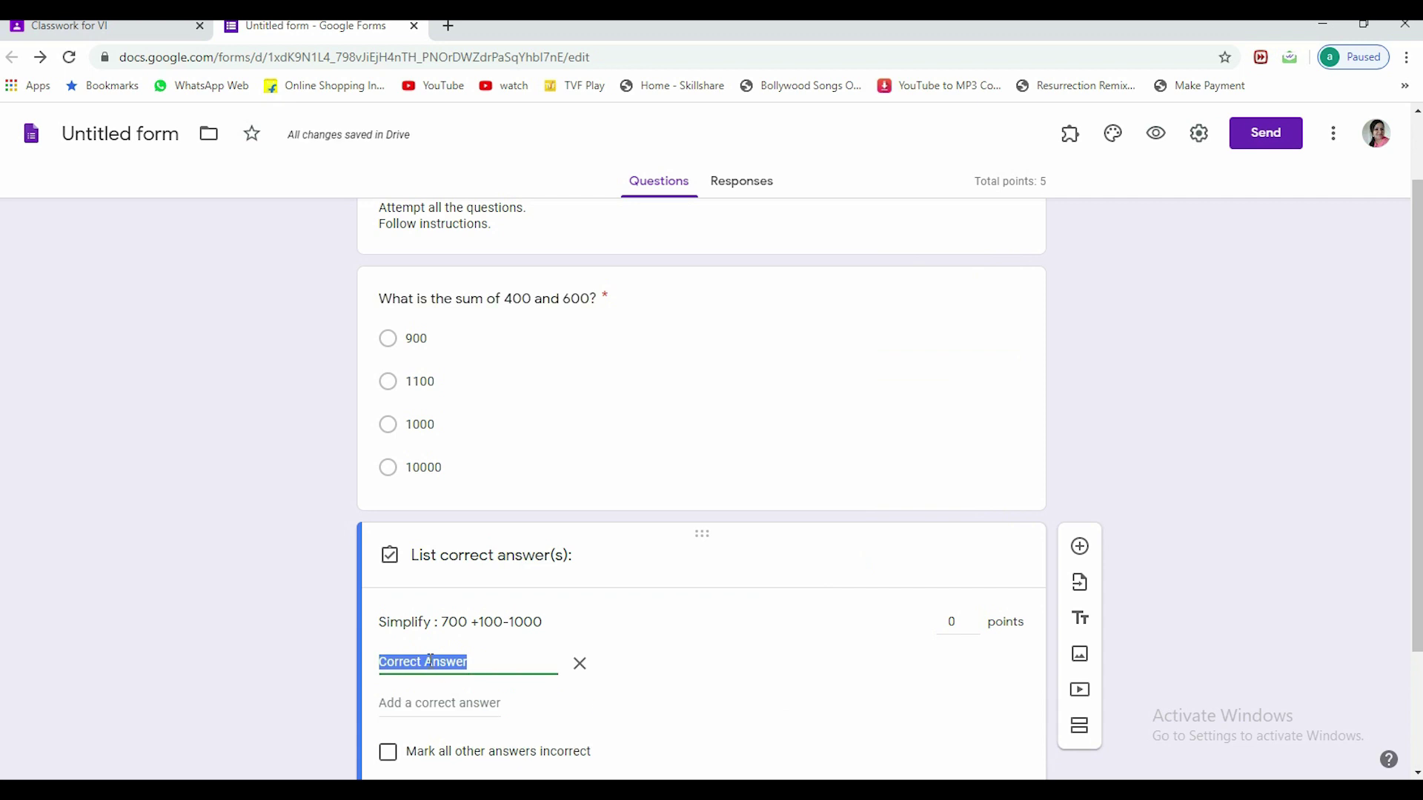
type("-200")
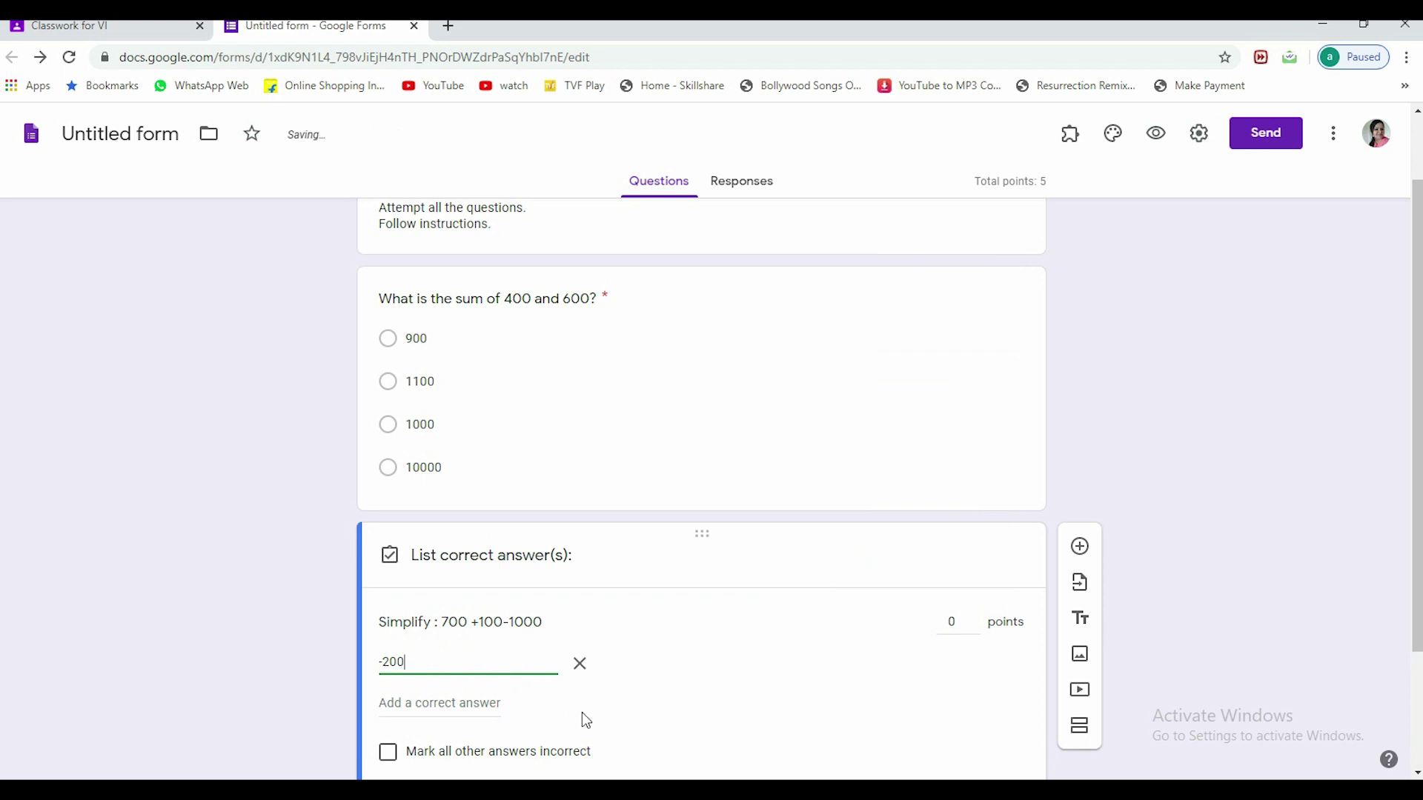
scroll(470, 741, "down", 1)
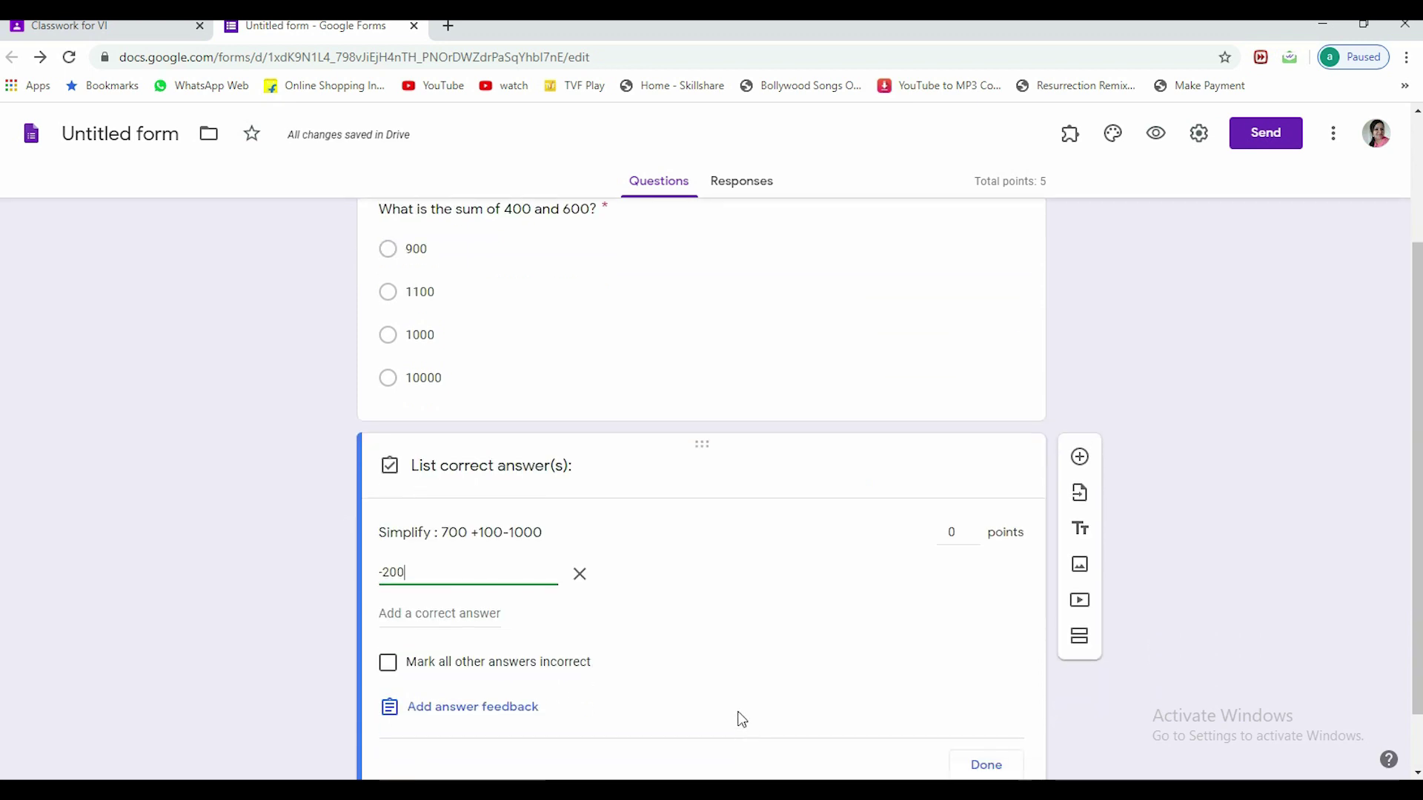
left_click(386, 669)
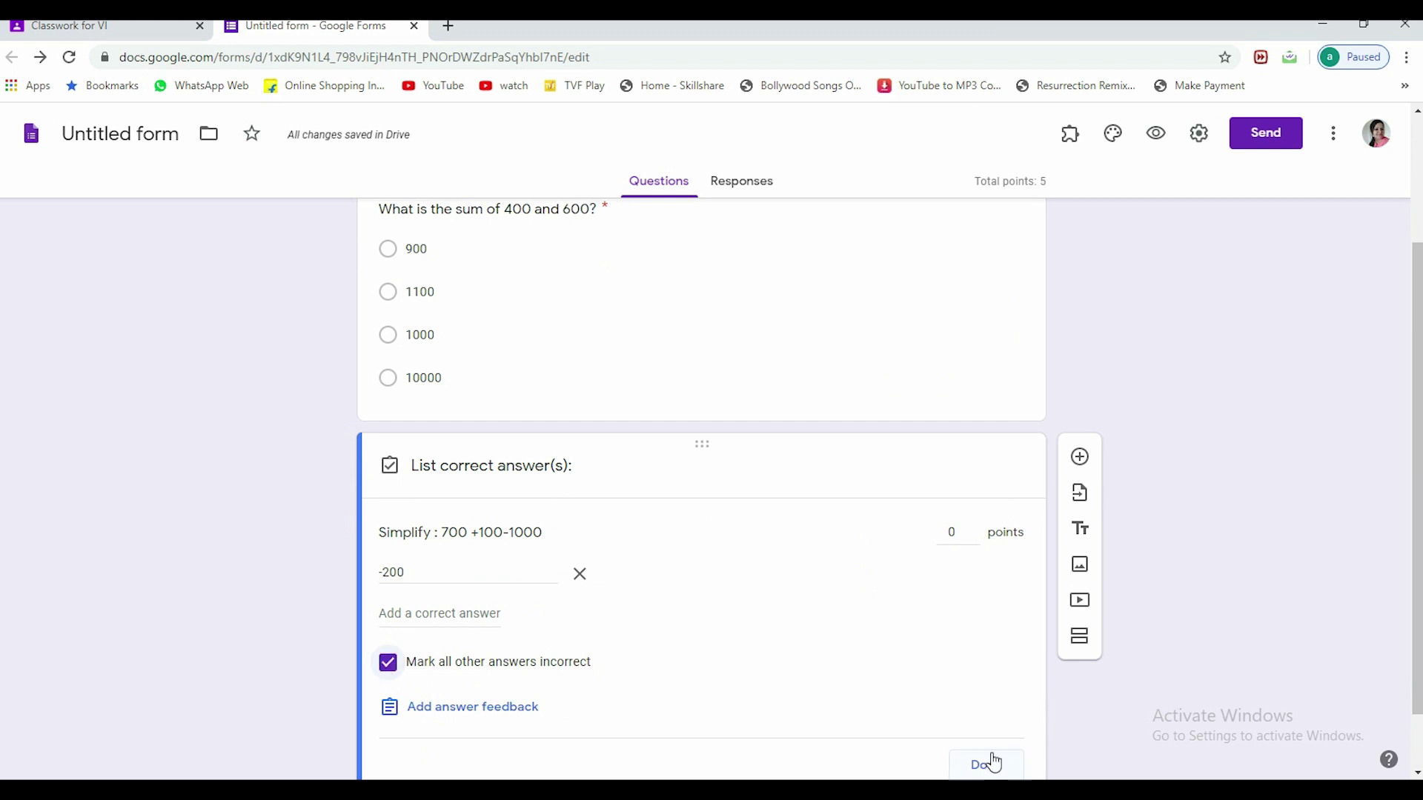
Set the Simplify question to 5 points and make it required
scroll(990, 762, "down", 1)
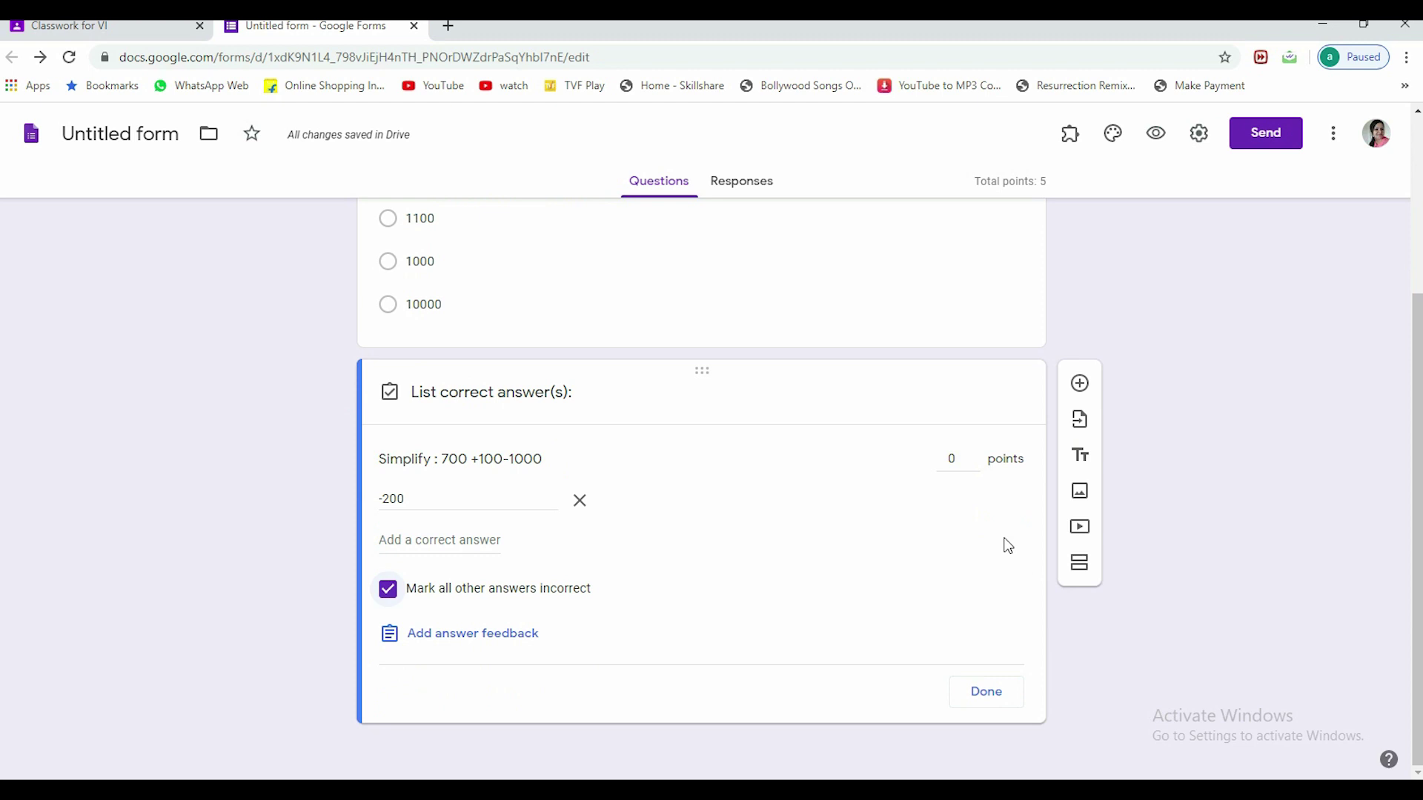
double_click(975, 454)
left_click(974, 455)
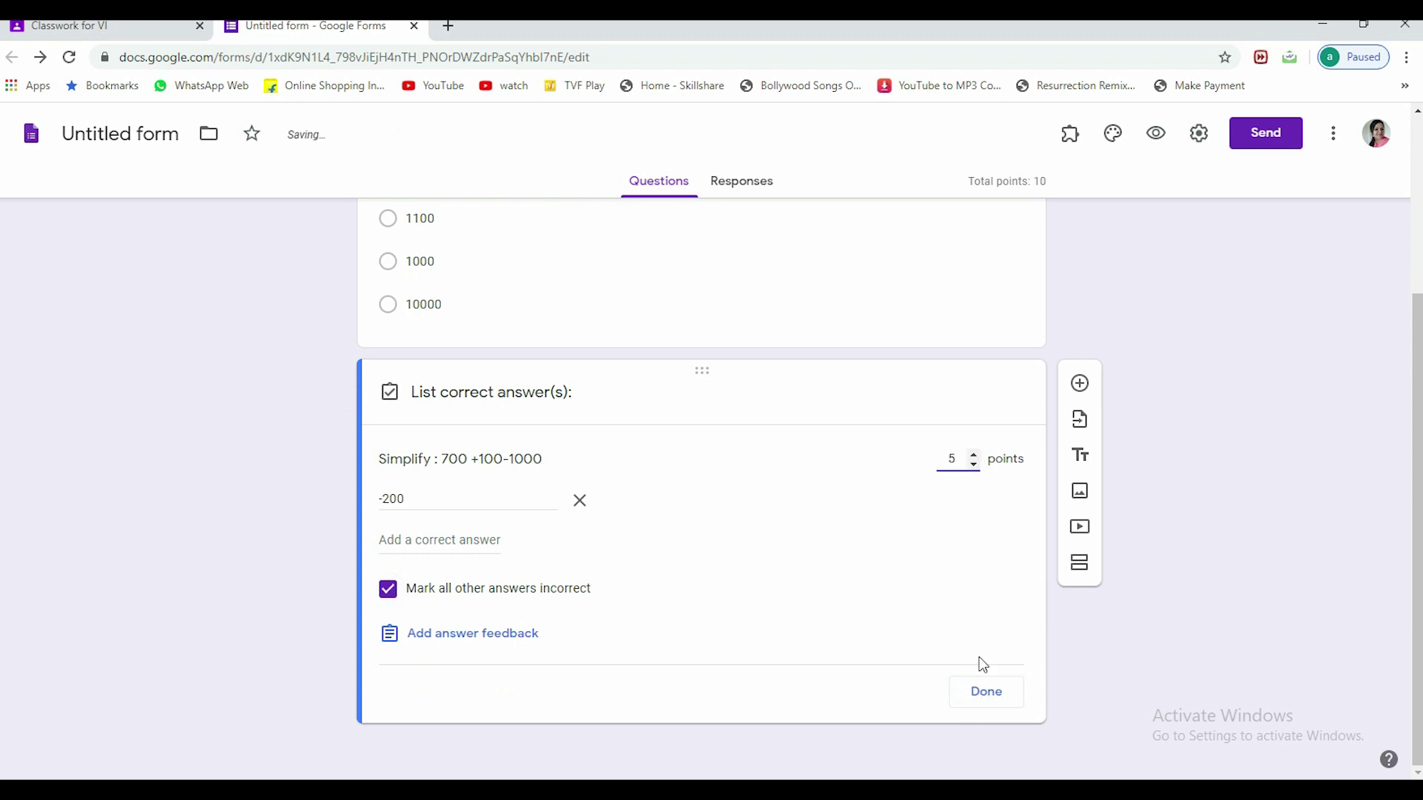
left_click(982, 708)
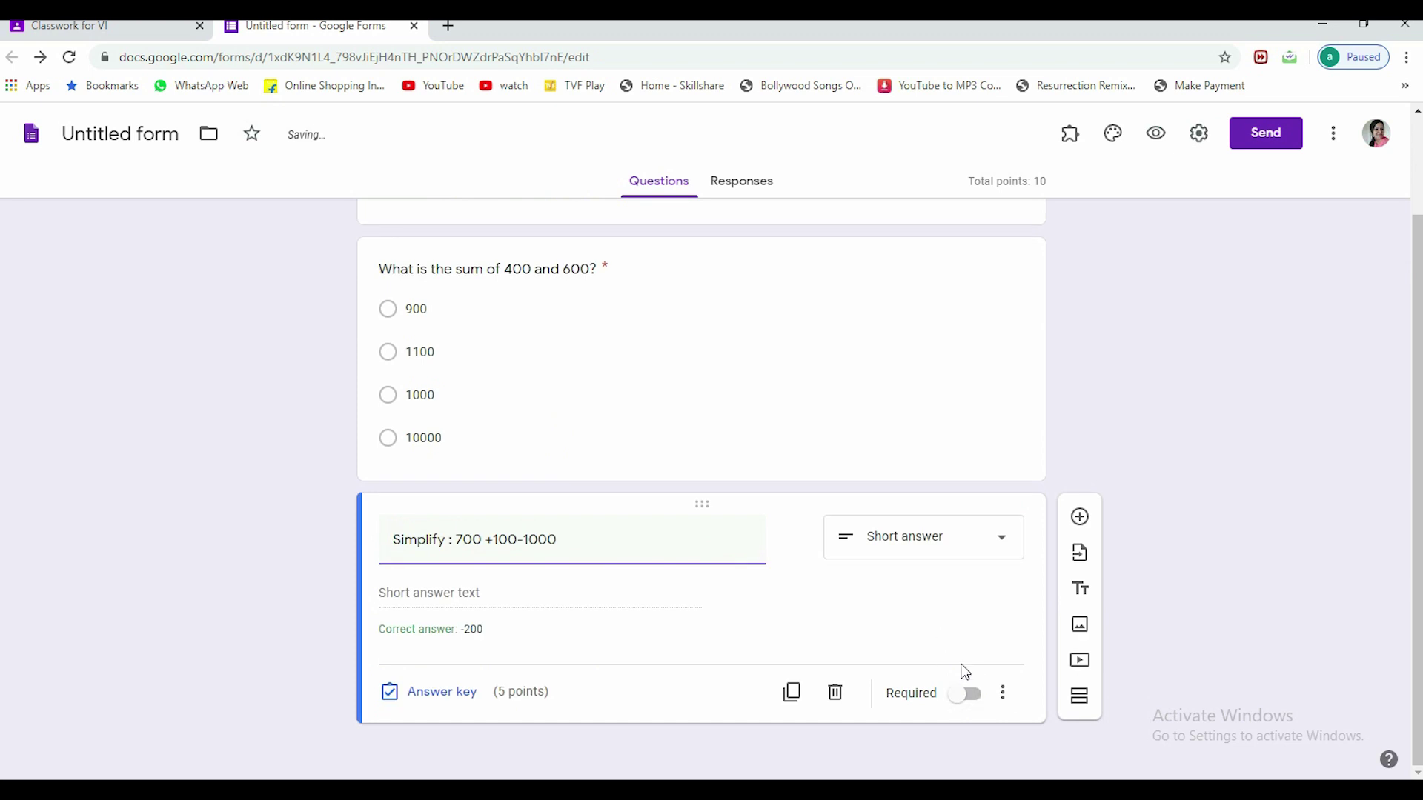
left_click(958, 695)
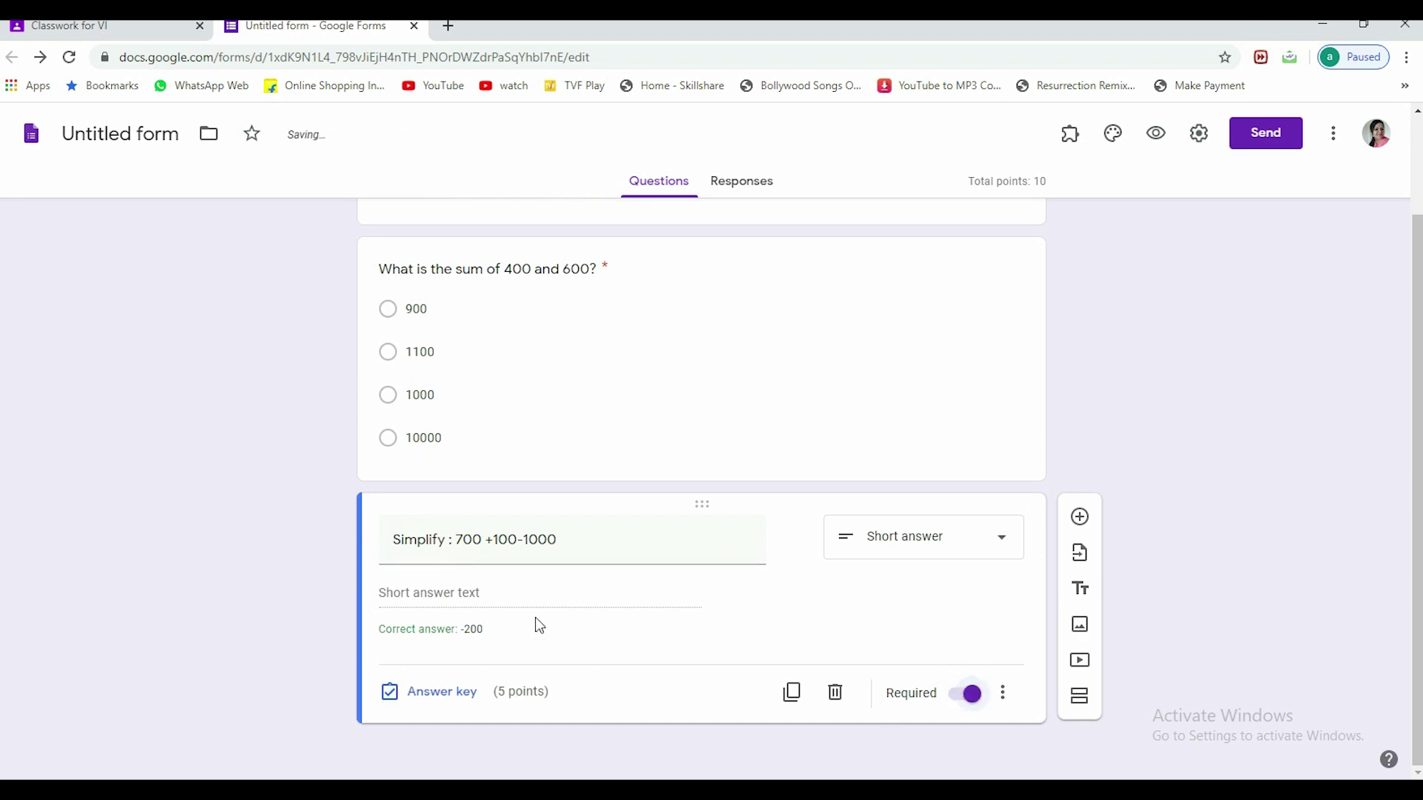
Add a multiple-choice question 'What is the product of (40 +70 -50)*0' below Simplify
left_click(1085, 519)
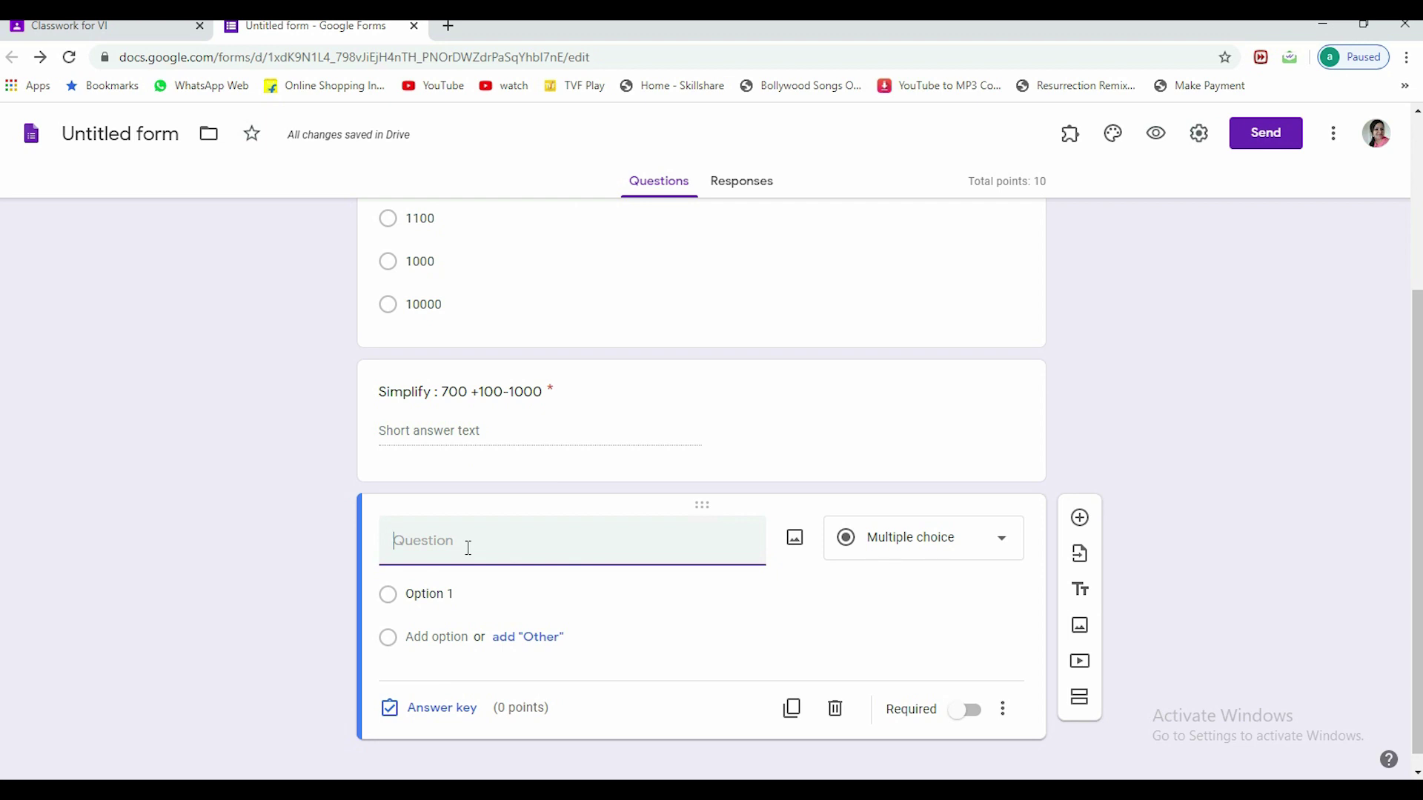
type("What ")
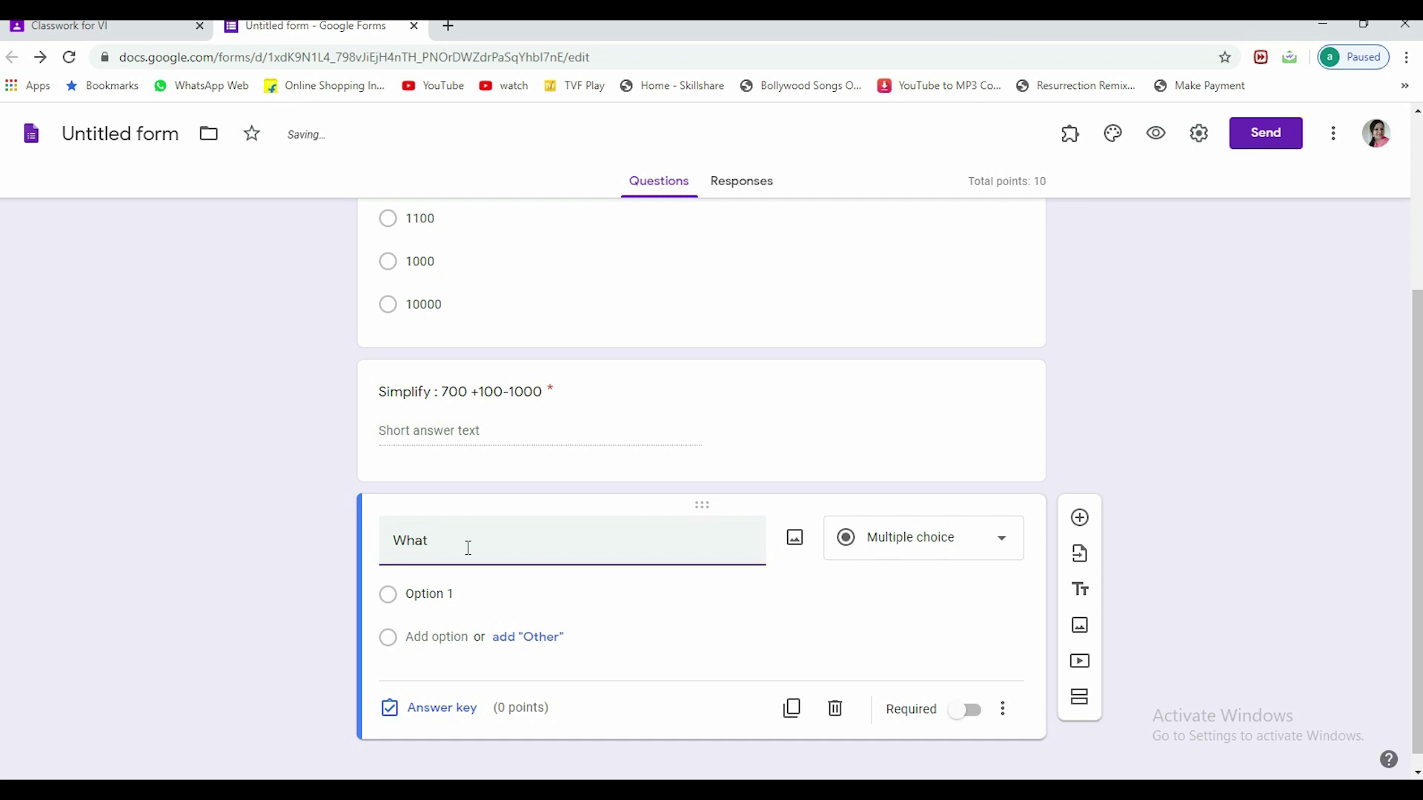
type("is the product of (40 +70")
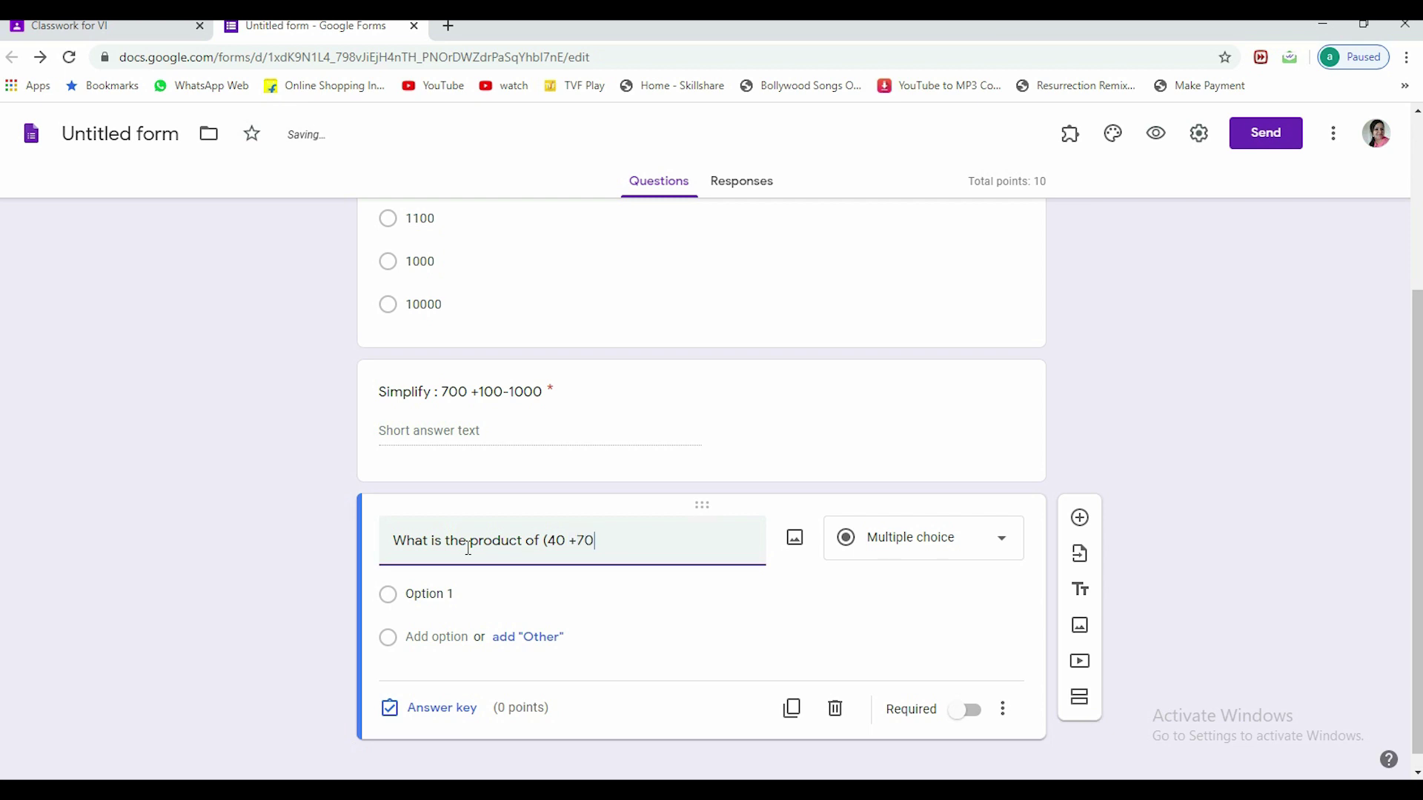
type(" -50)*")
left_click(996, 558)
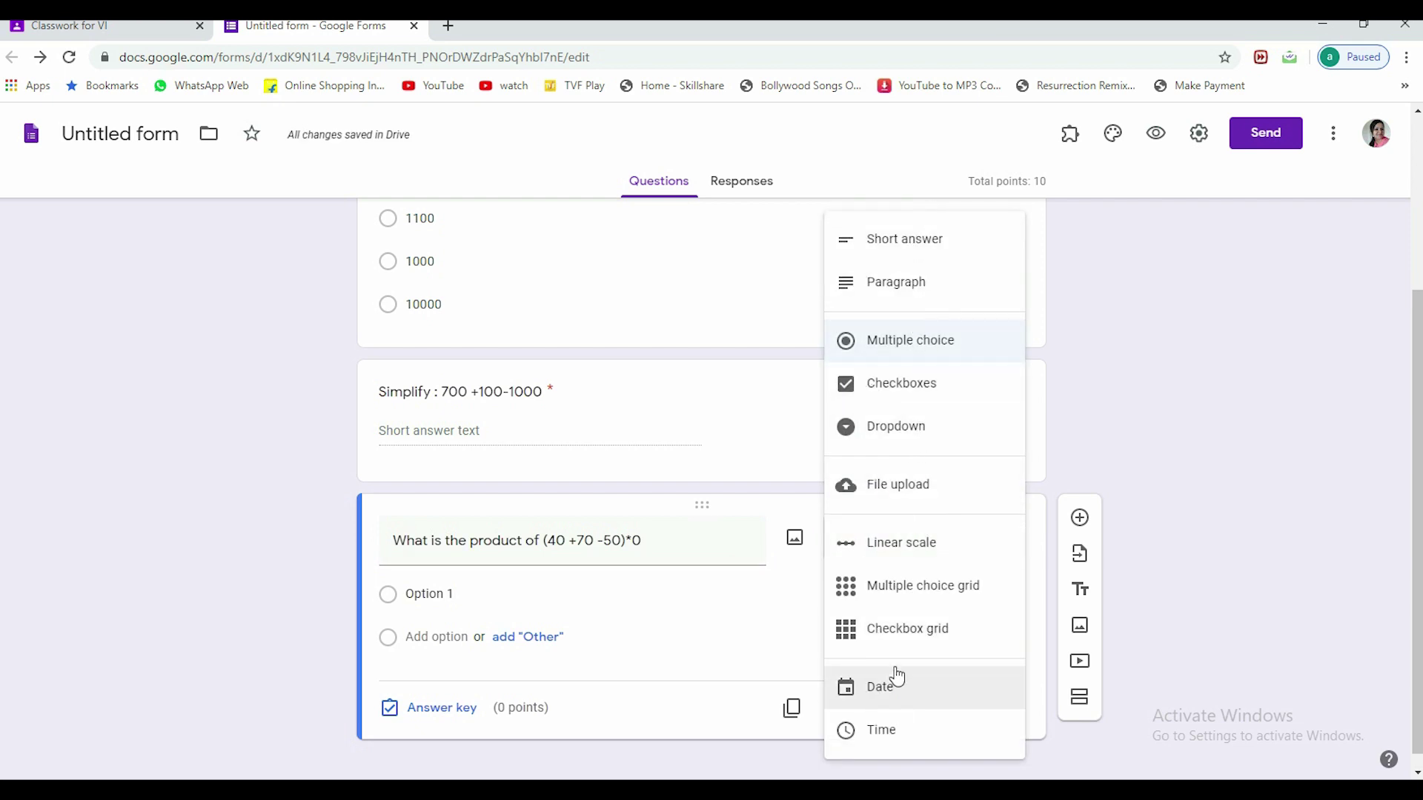
left_click(917, 359)
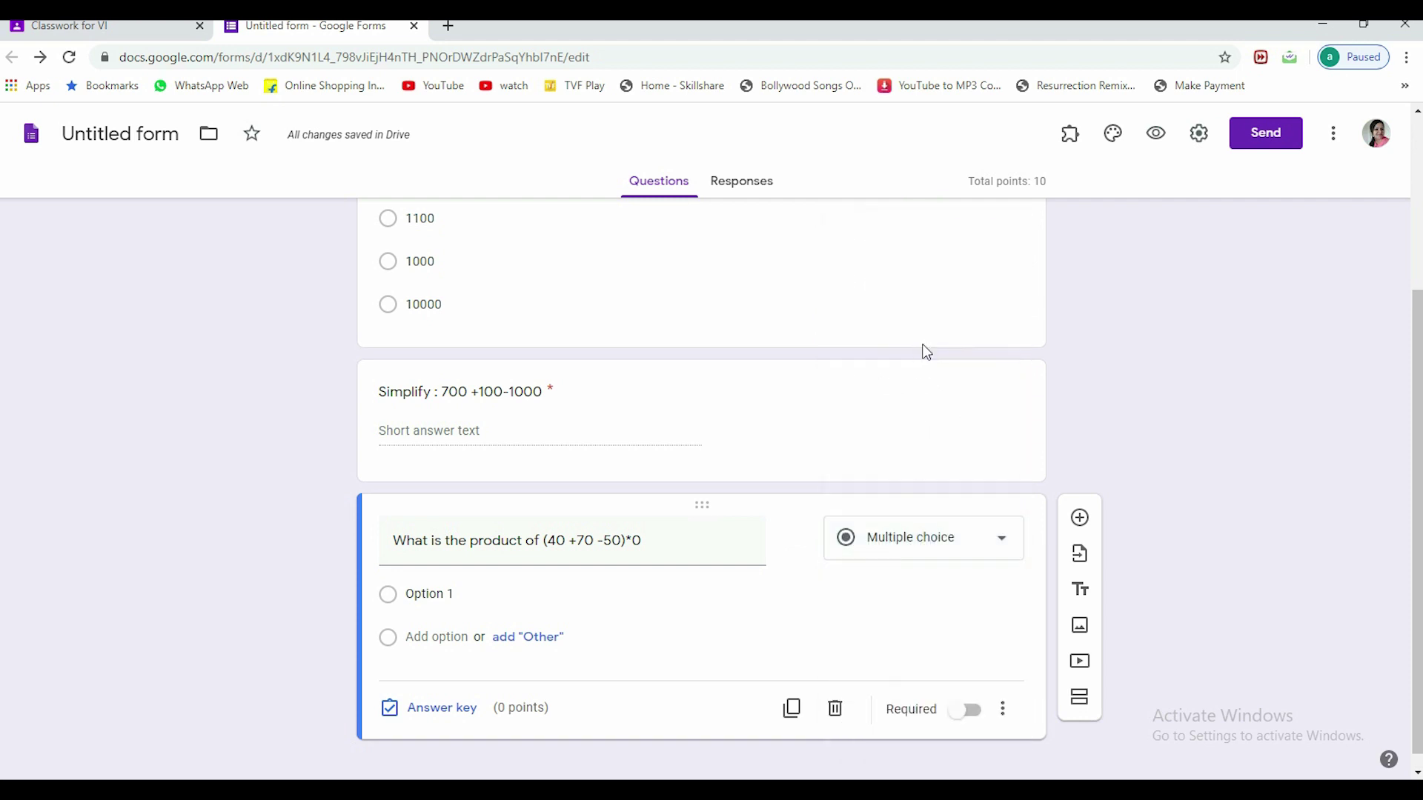
Enter 0 as the first answer option and add the suggested number options
left_click(431, 588)
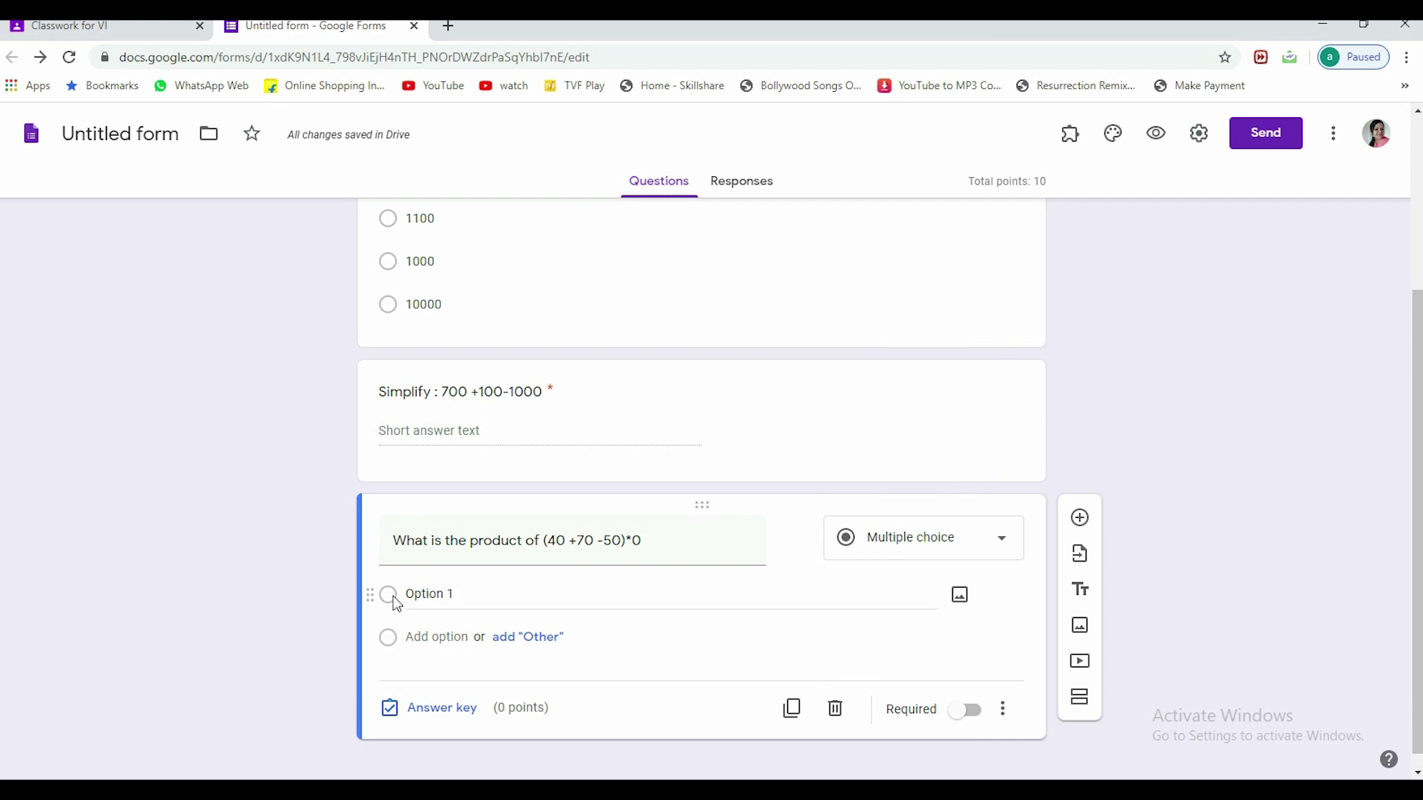
left_click(437, 595)
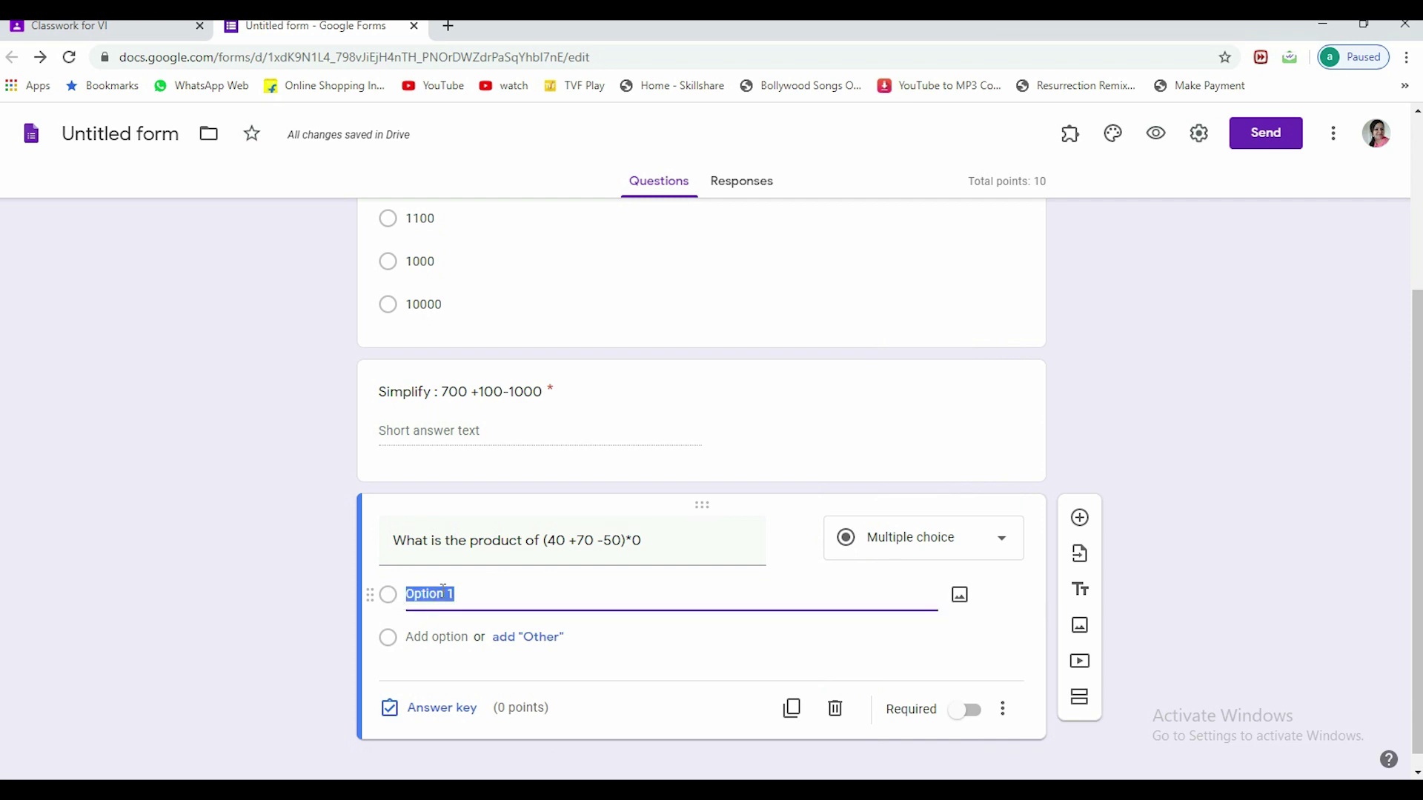
type("0")
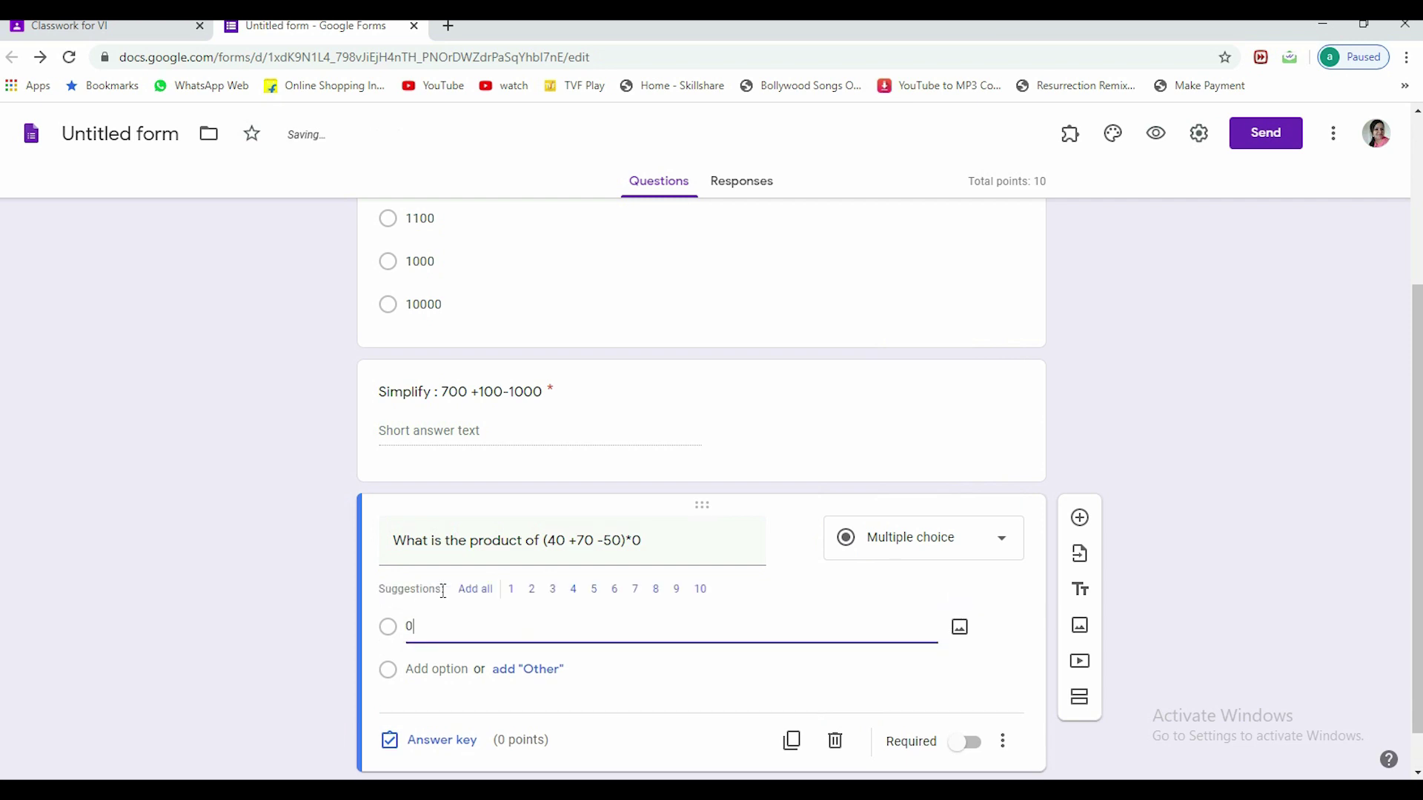
left_click(480, 598)
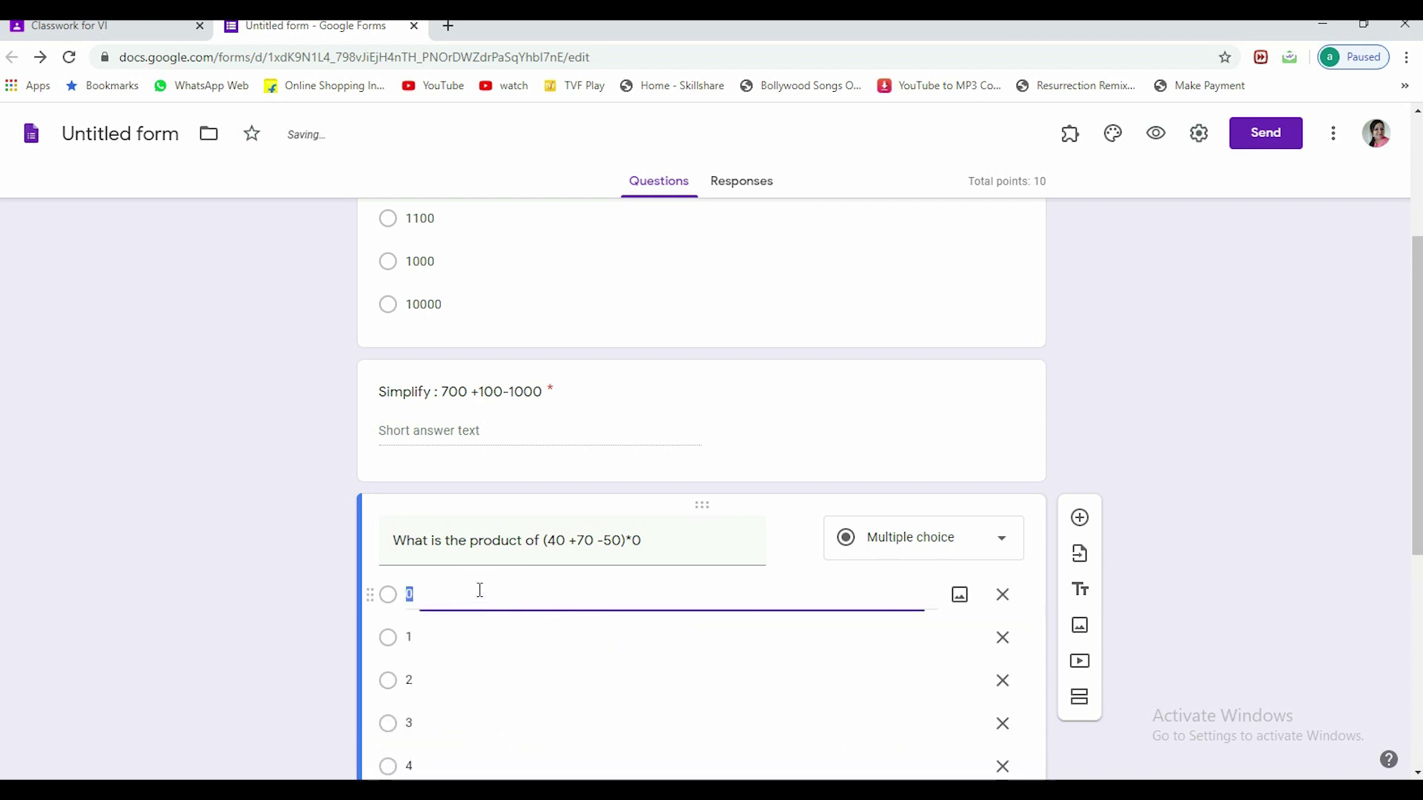
scroll(480, 590, "down", 2)
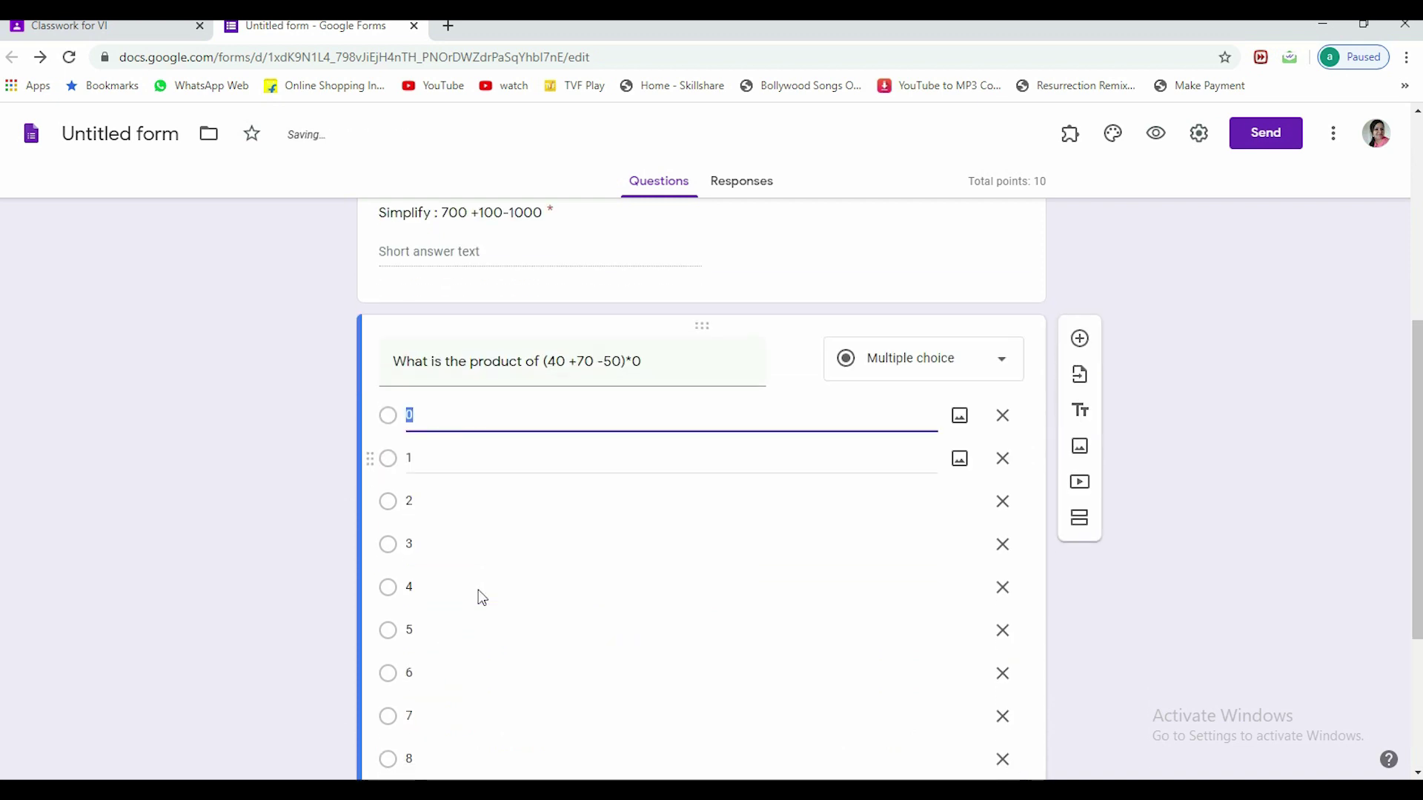
Trim the choices to 0, 5, 6, 7 and 10, and add an Other option
left_click(1003, 460)
left_click(1004, 515)
left_click(1003, 507)
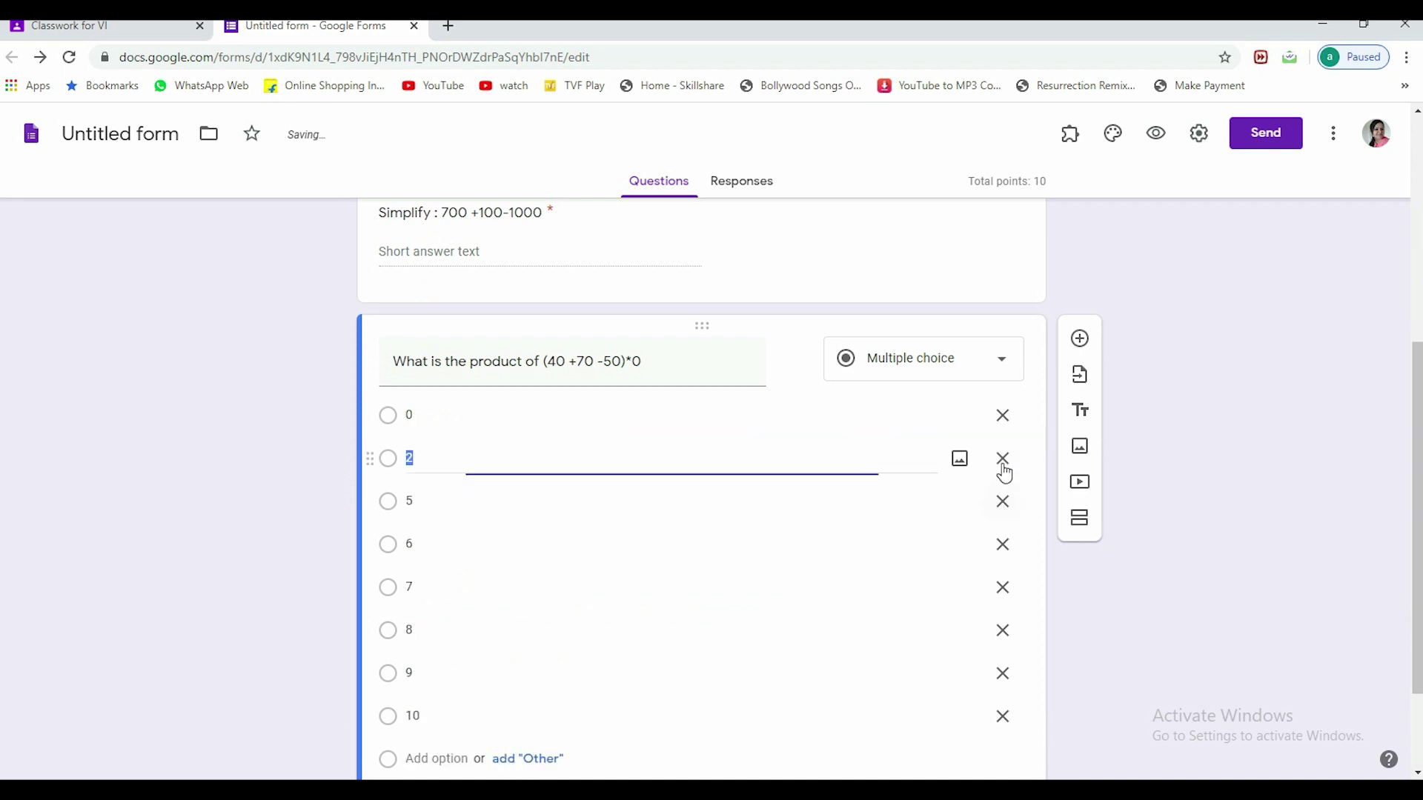
left_click(1003, 459)
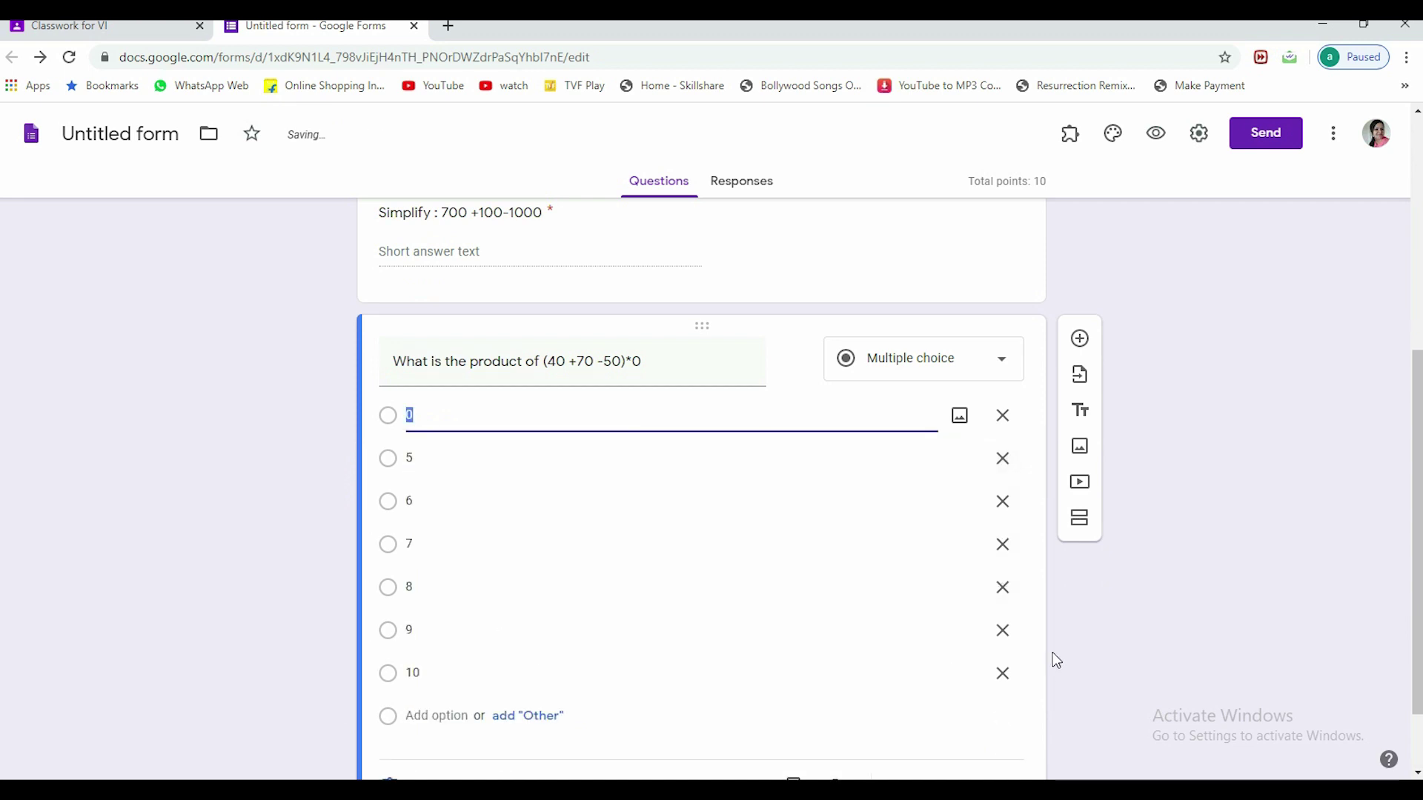
left_click(1003, 630)
left_click(1004, 588)
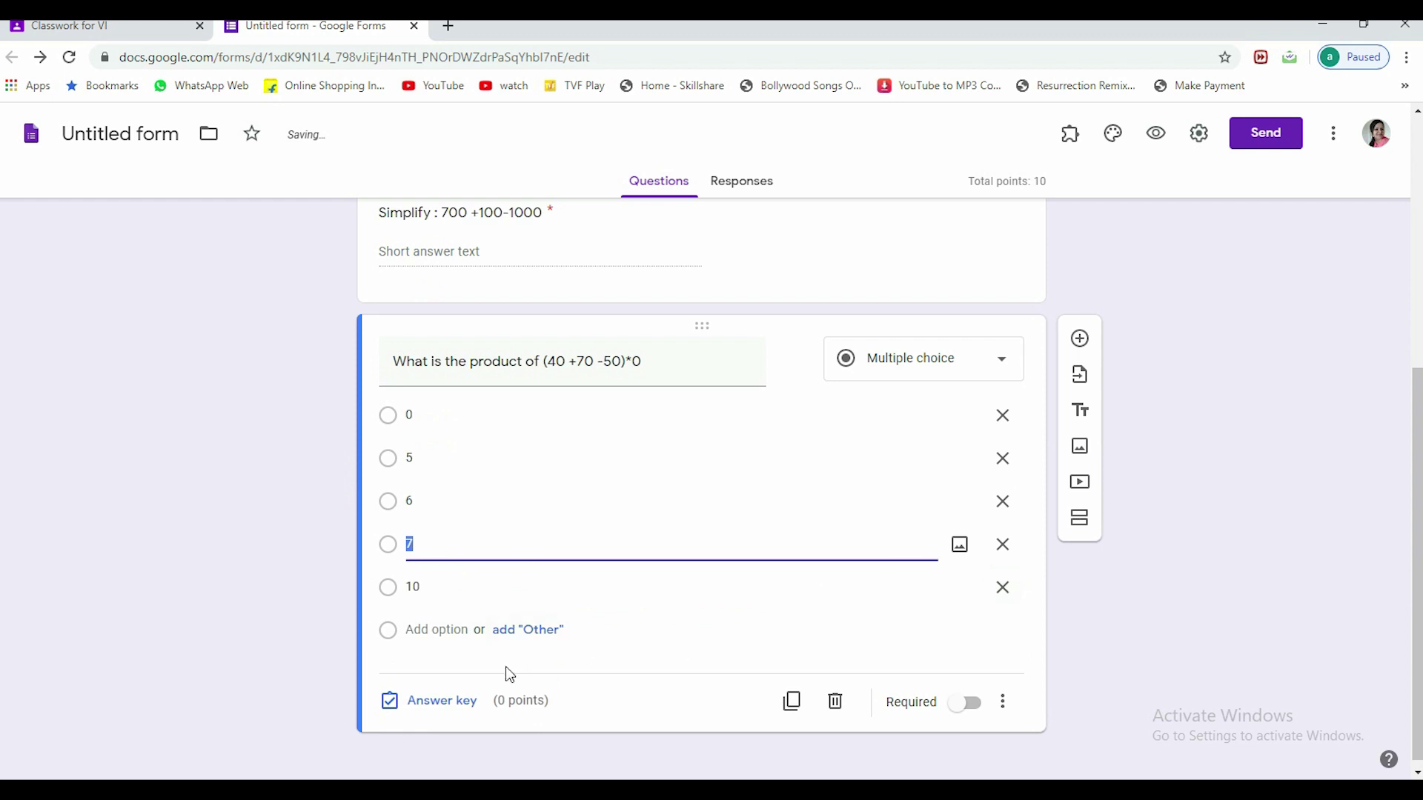
left_click(529, 633)
left_click(528, 630)
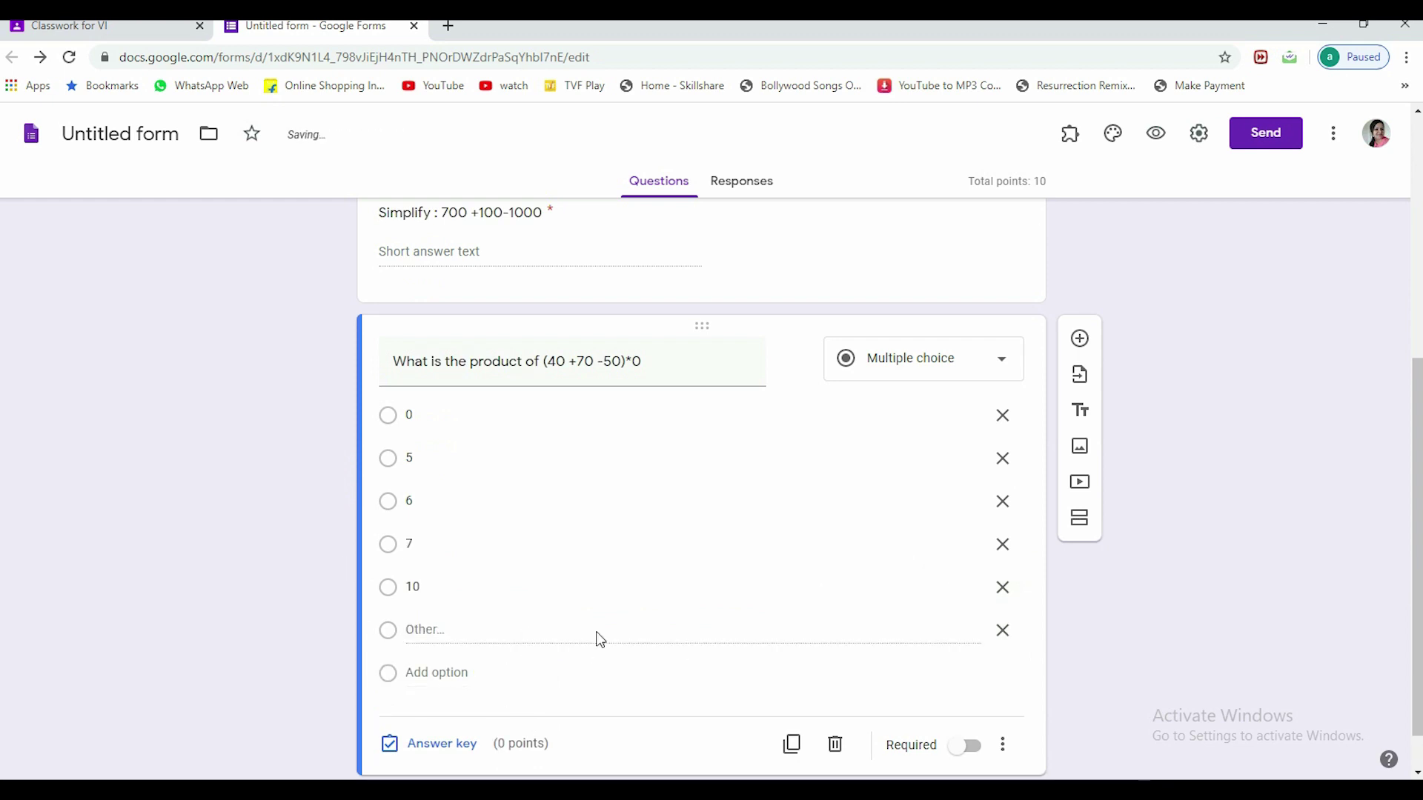
scroll(950, 635, "down", 1)
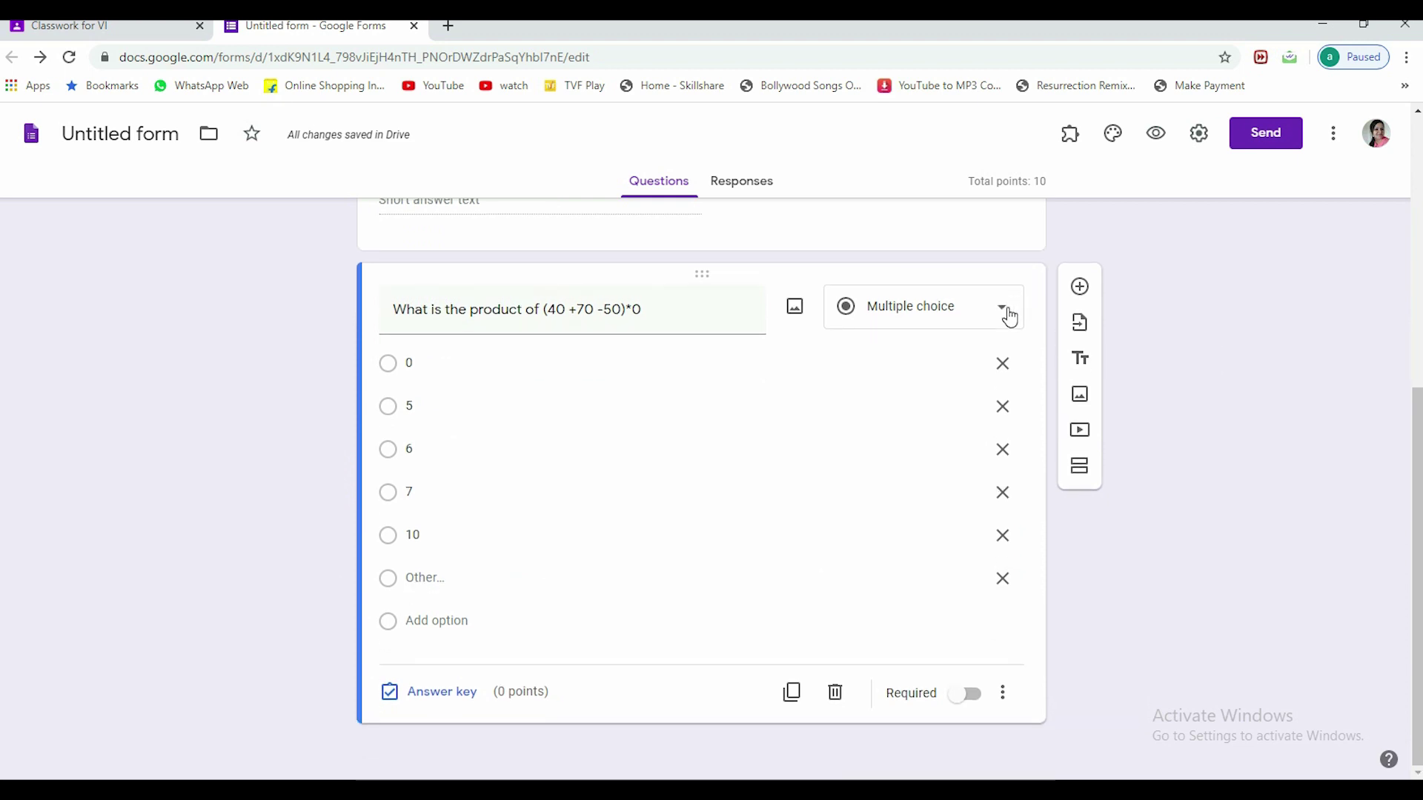
Mark 0 as the correct answer worth 5 points and make the question required
left_click(419, 692)
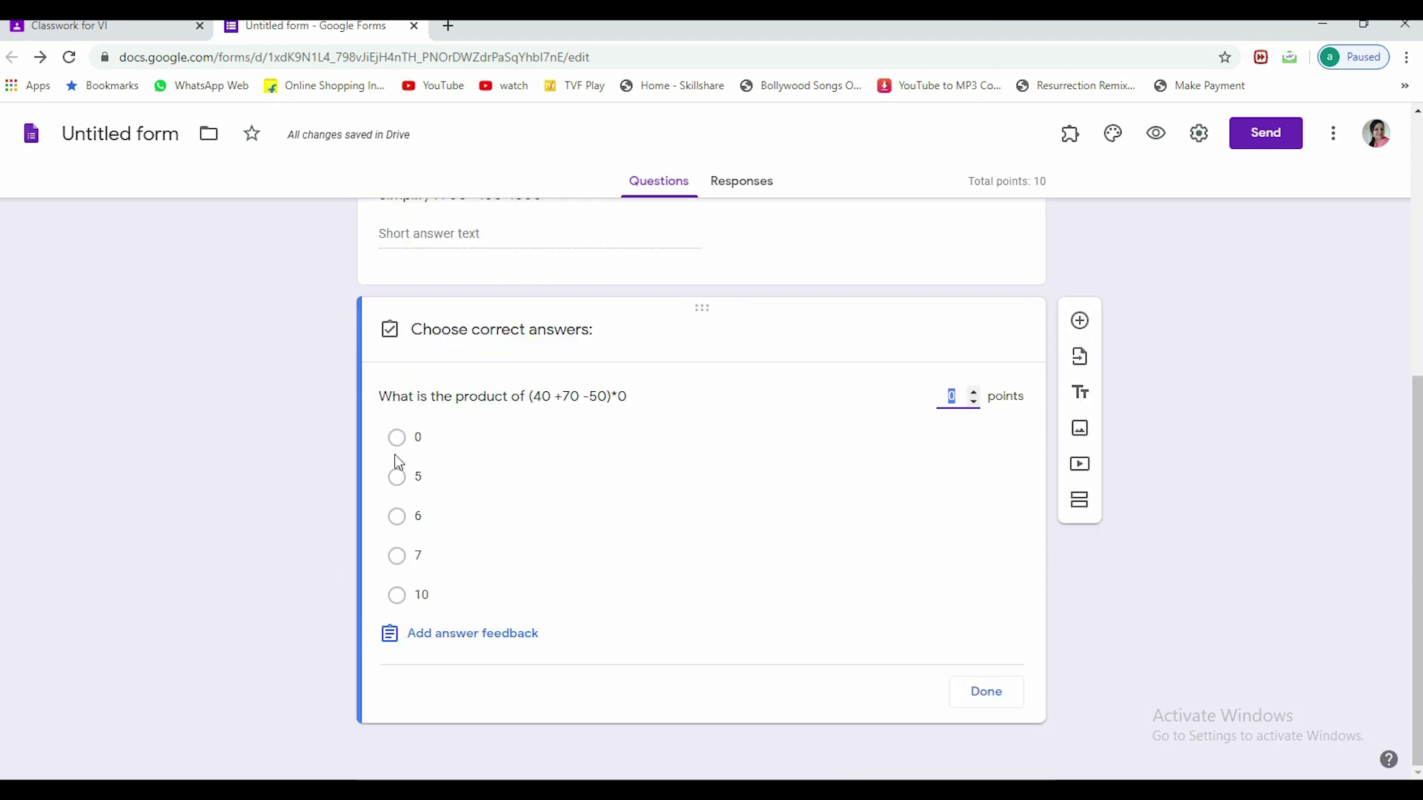
left_click(398, 441)
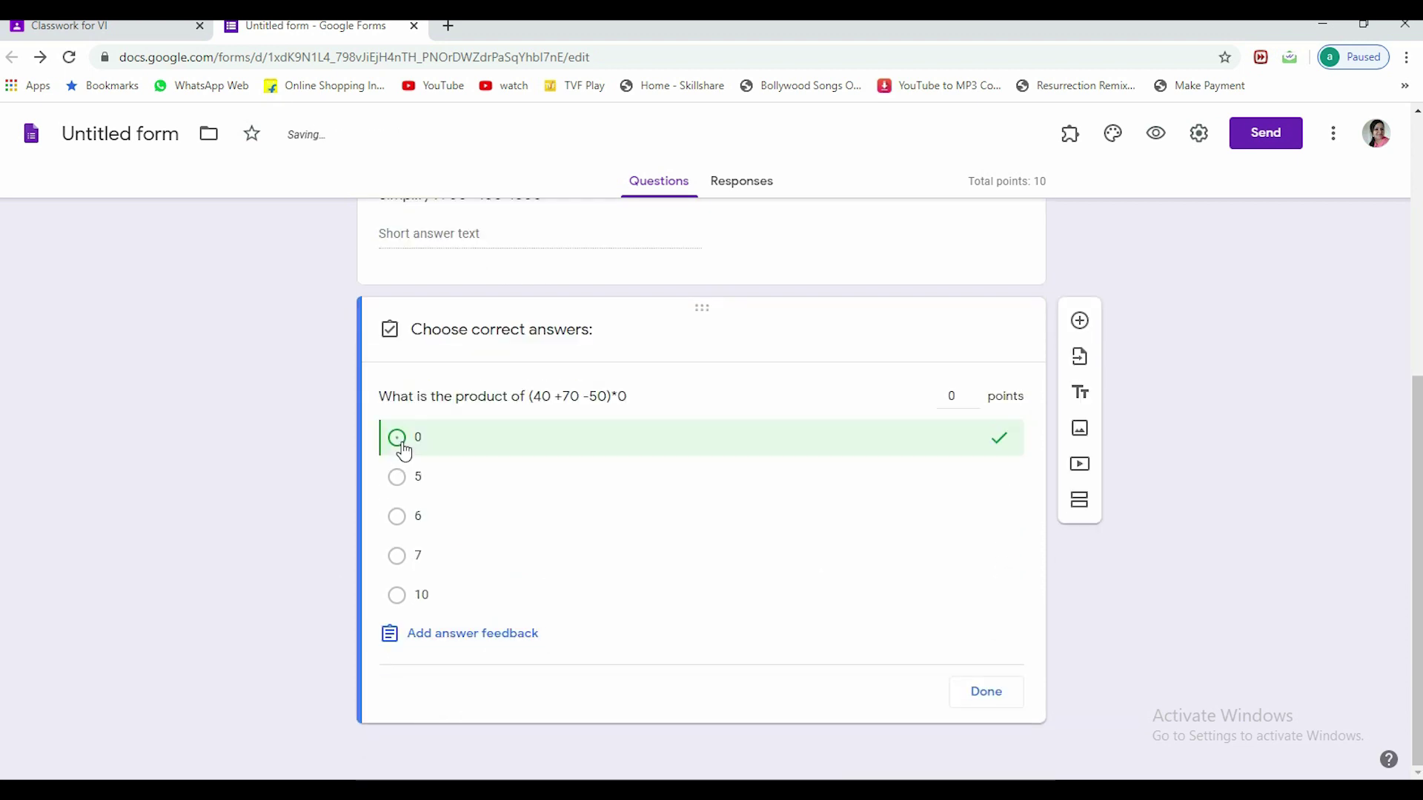
left_click(953, 395)
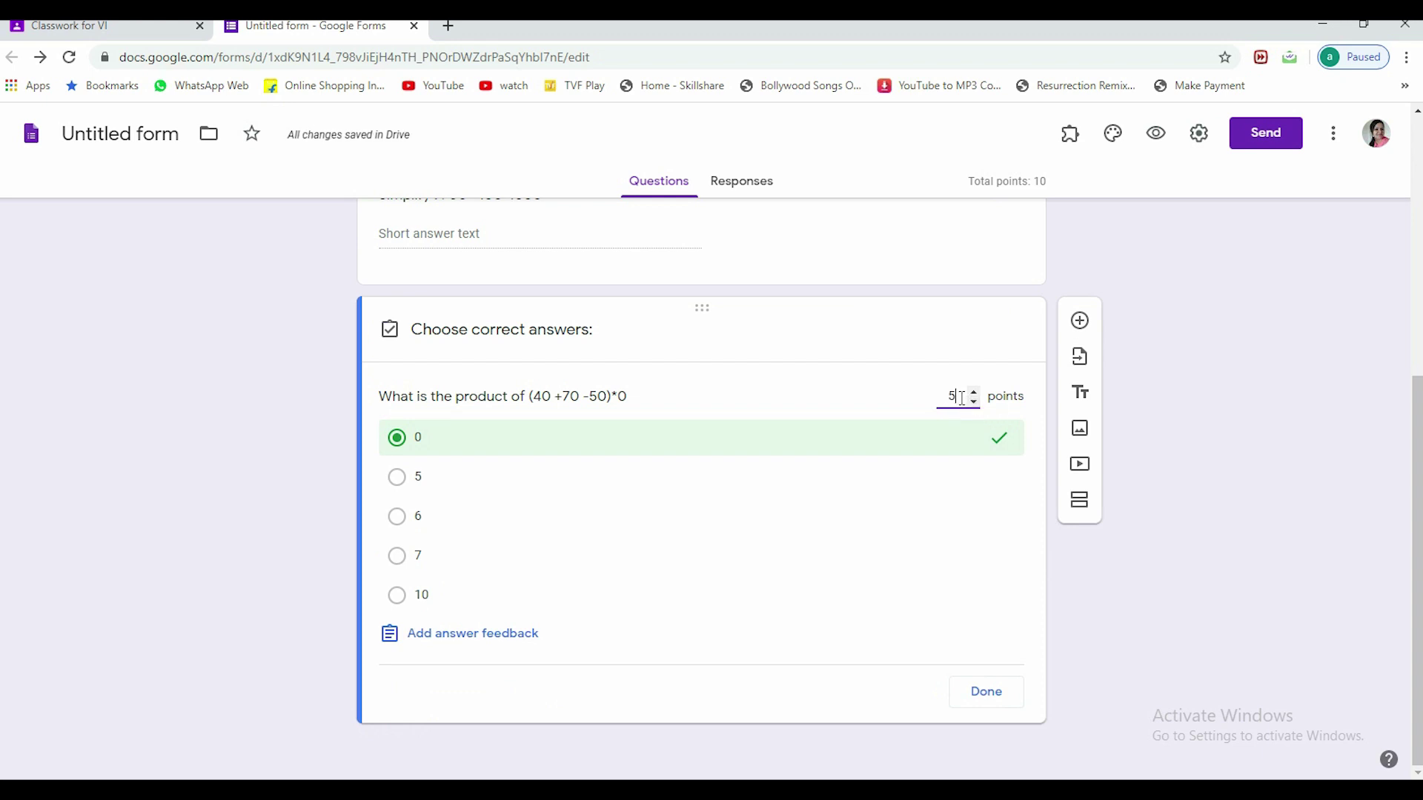
left_click(1020, 698)
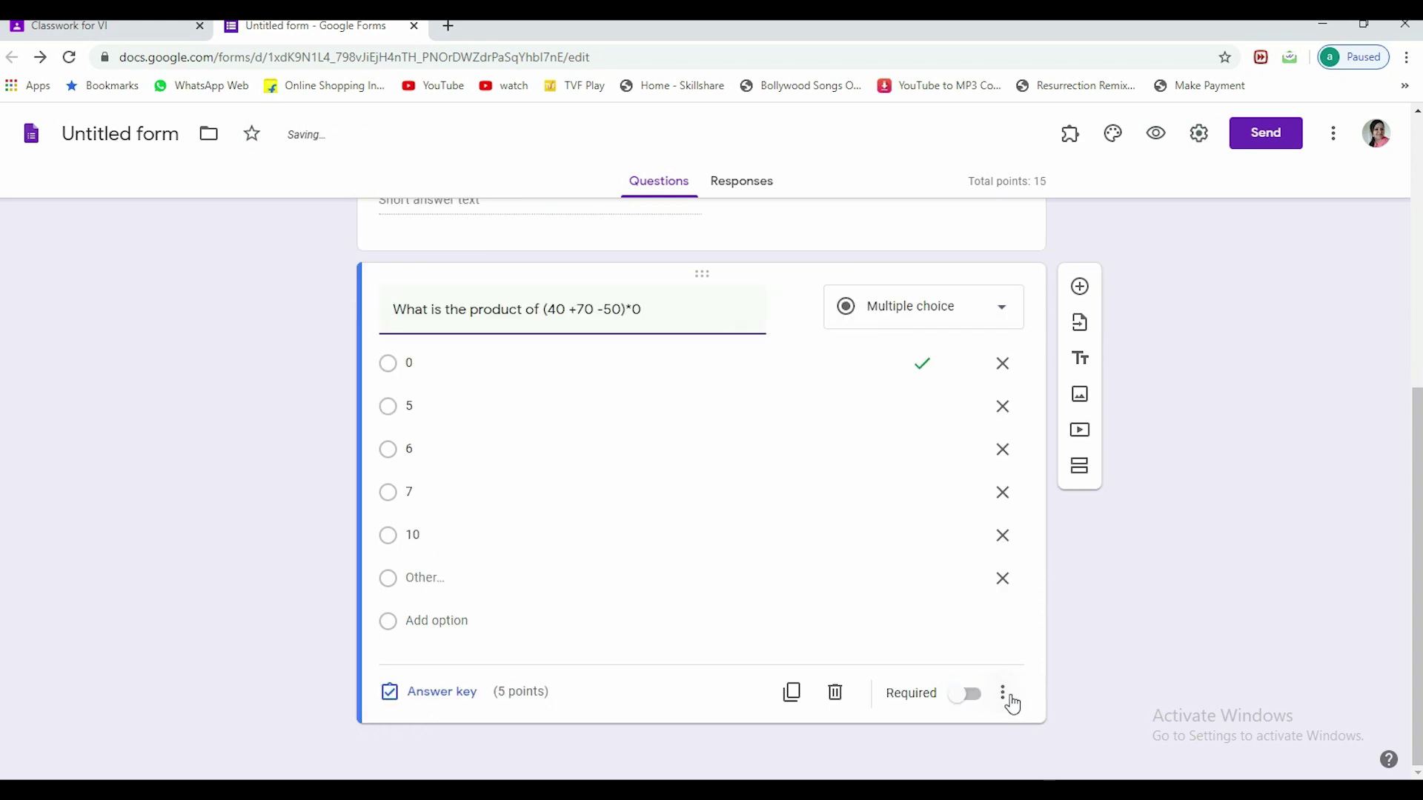
left_click(958, 694)
In the preview, answer 1000, -200 and 0 to the three questions
scroll(479, 470, "up", 6)
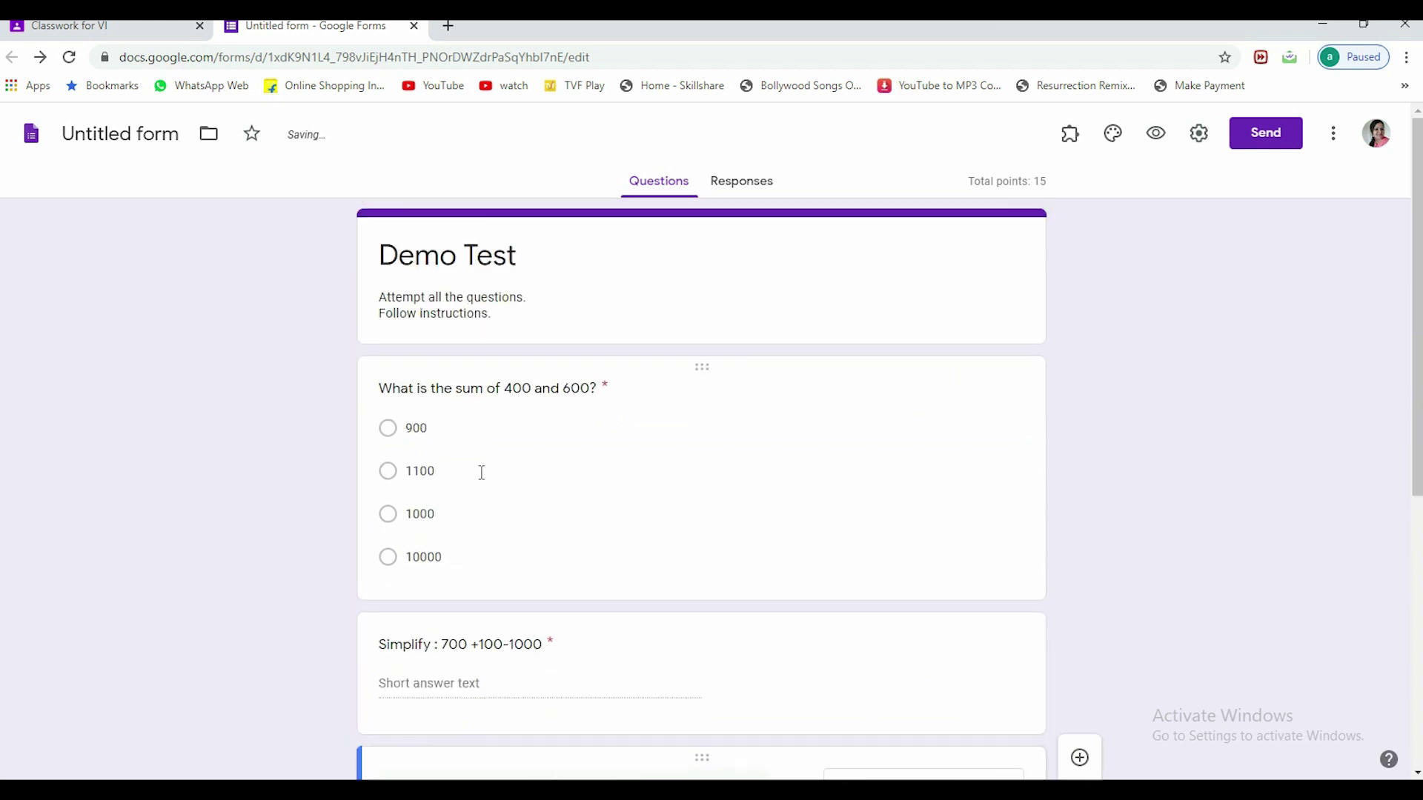
left_click(1156, 138)
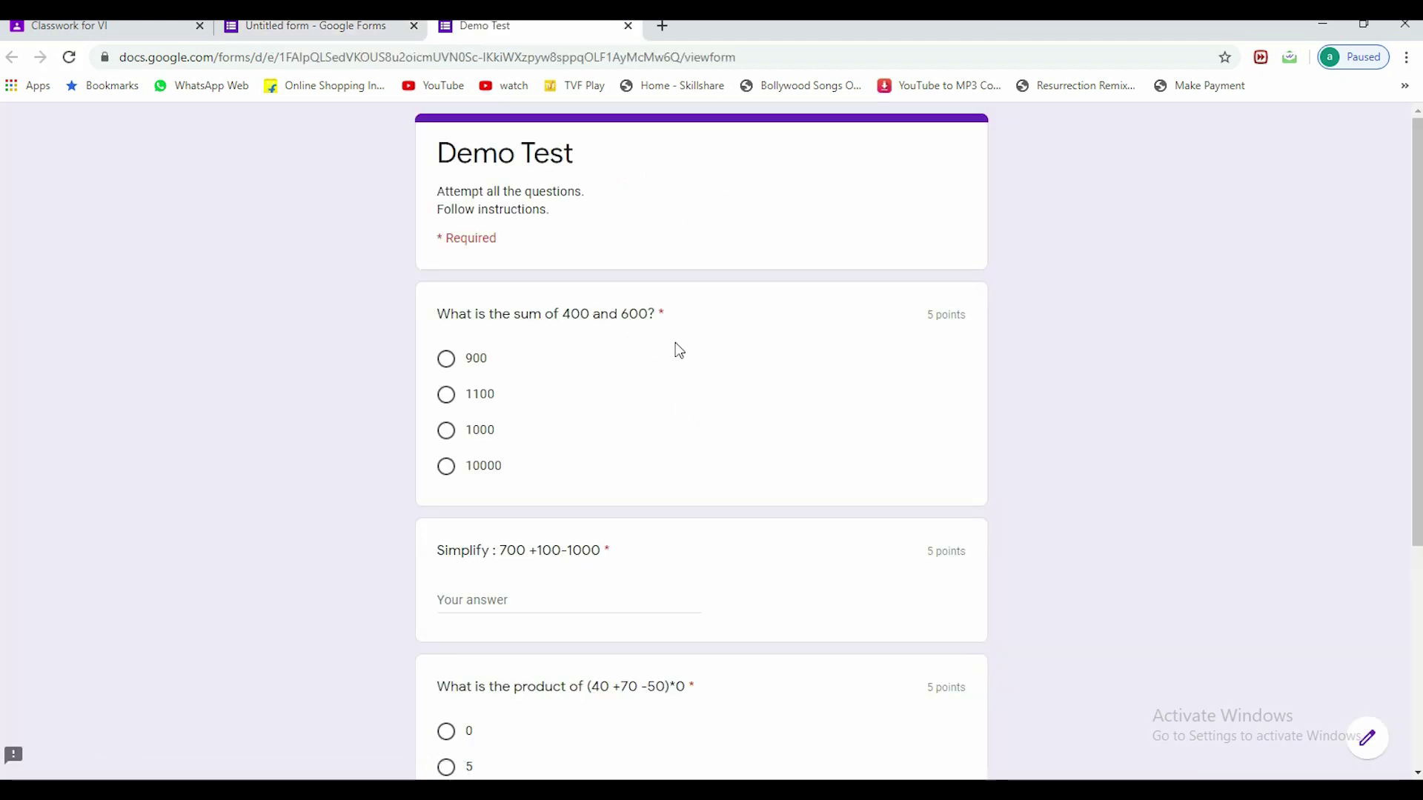
left_click(443, 430)
scroll(532, 535, "down", 1)
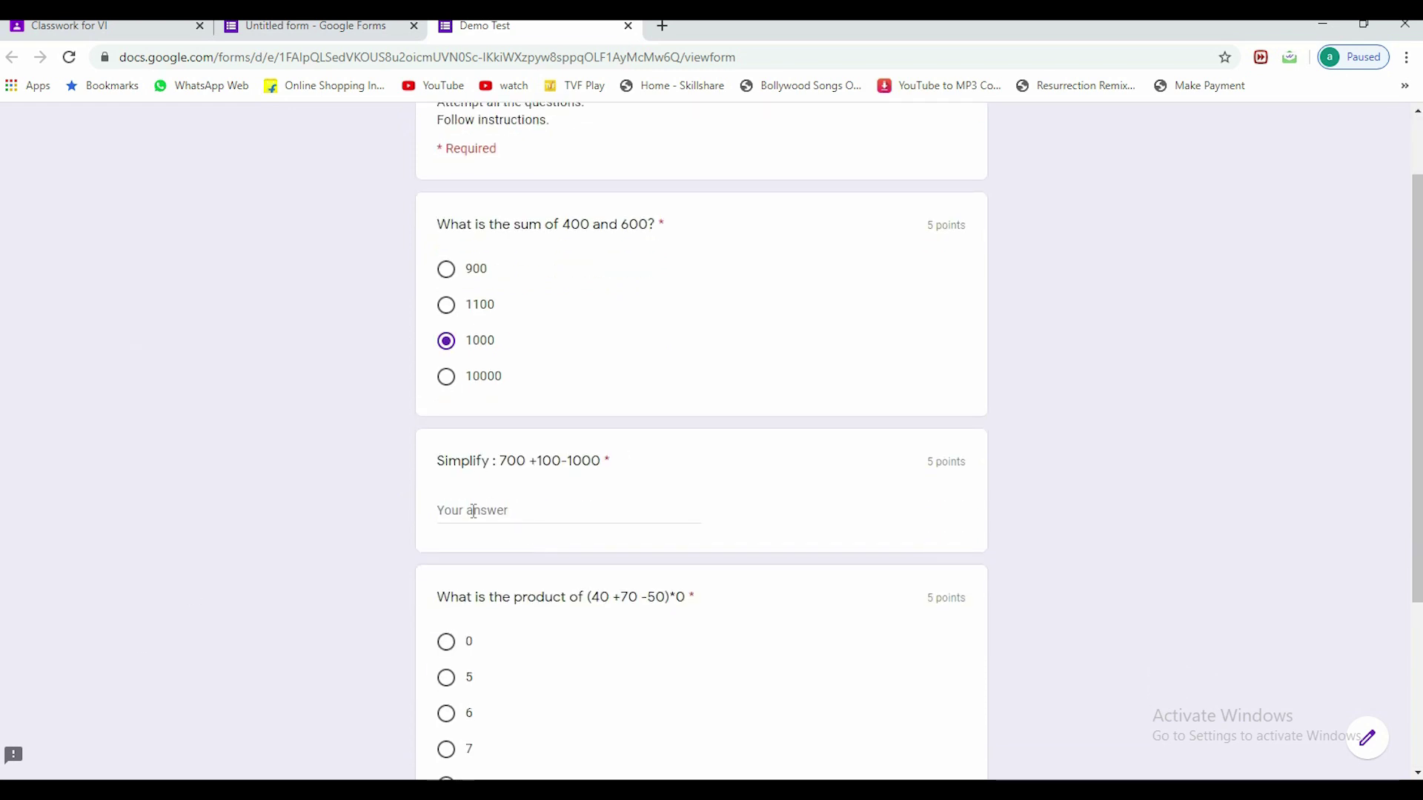
left_click(474, 508)
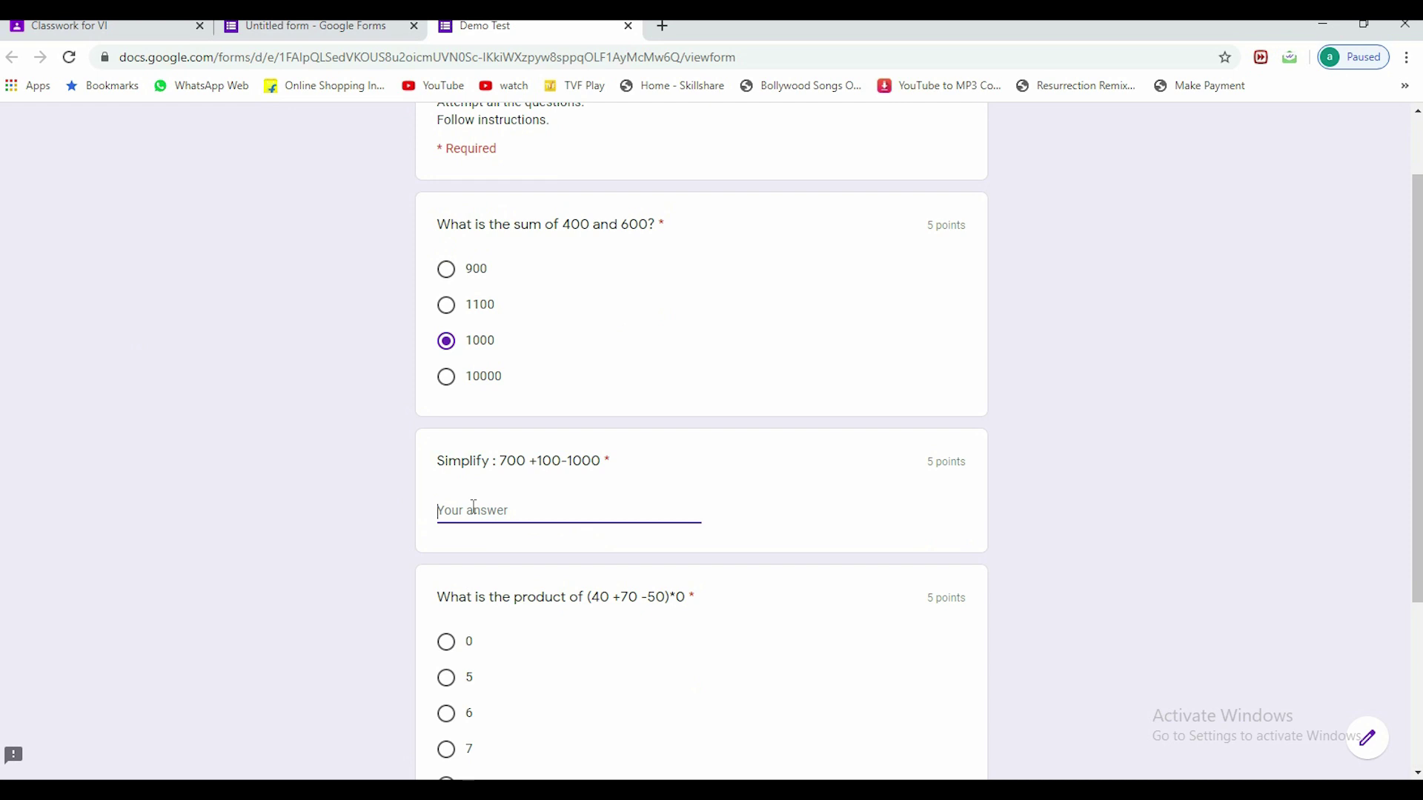
type("-200")
scroll(473, 506, "down", 2)
left_click(446, 462)
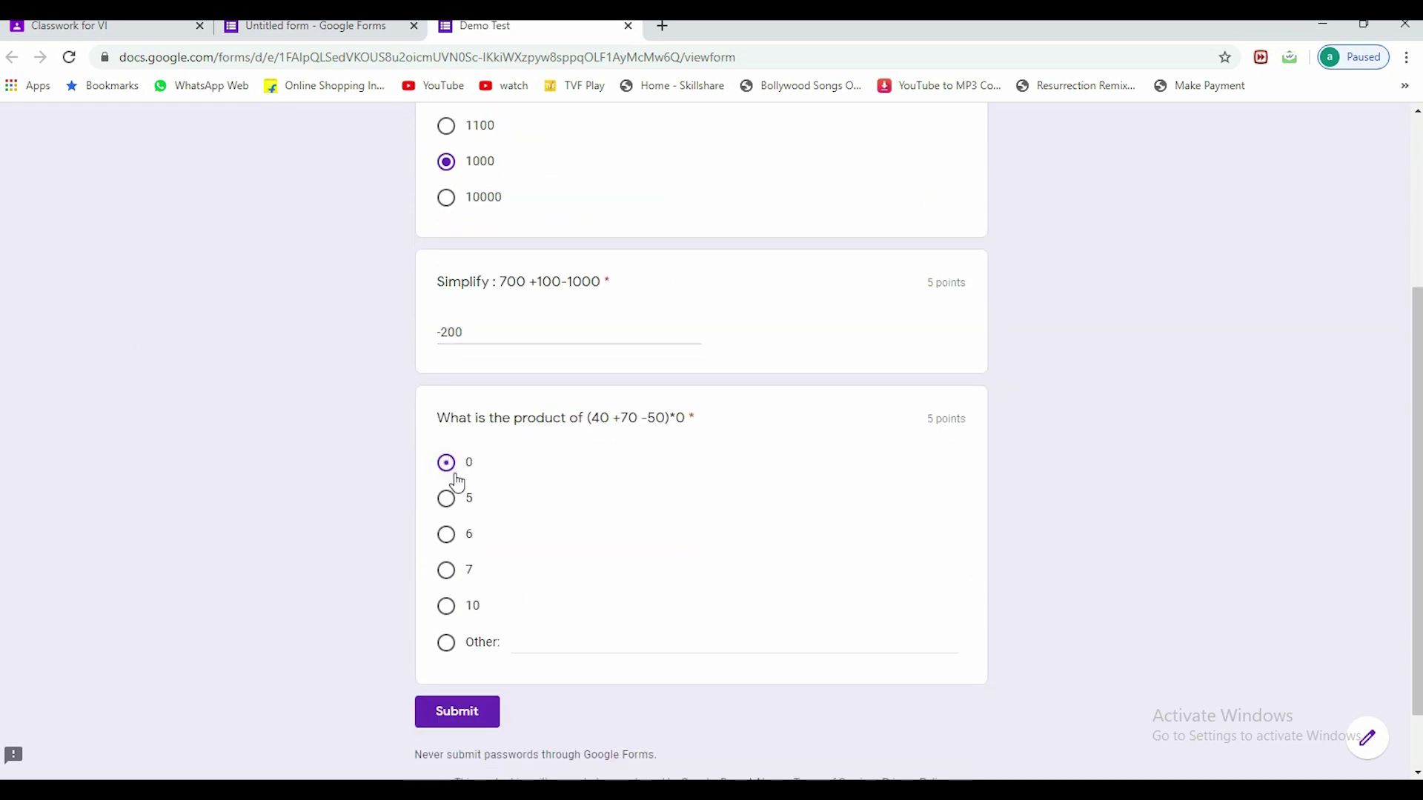
left_click(446, 643)
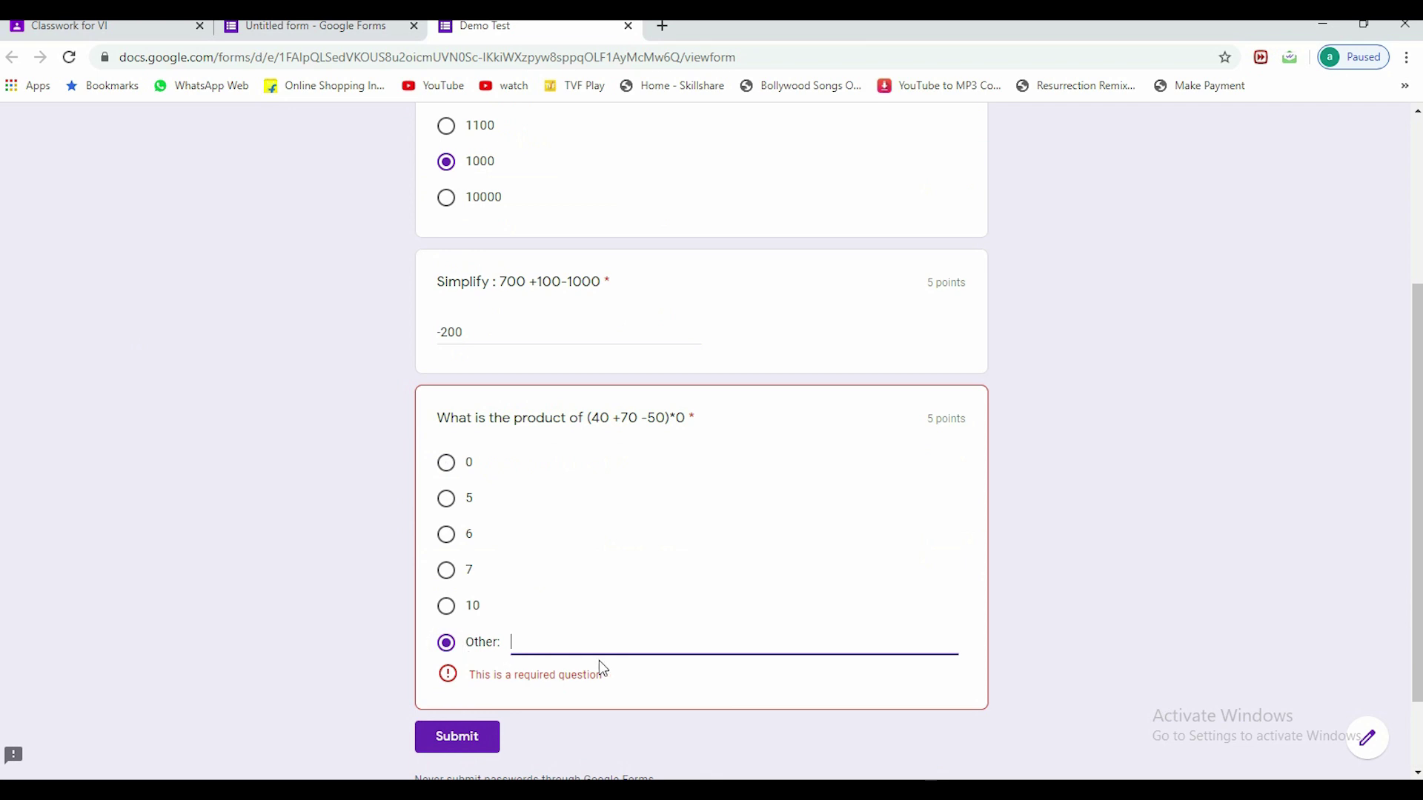
type("Zero")
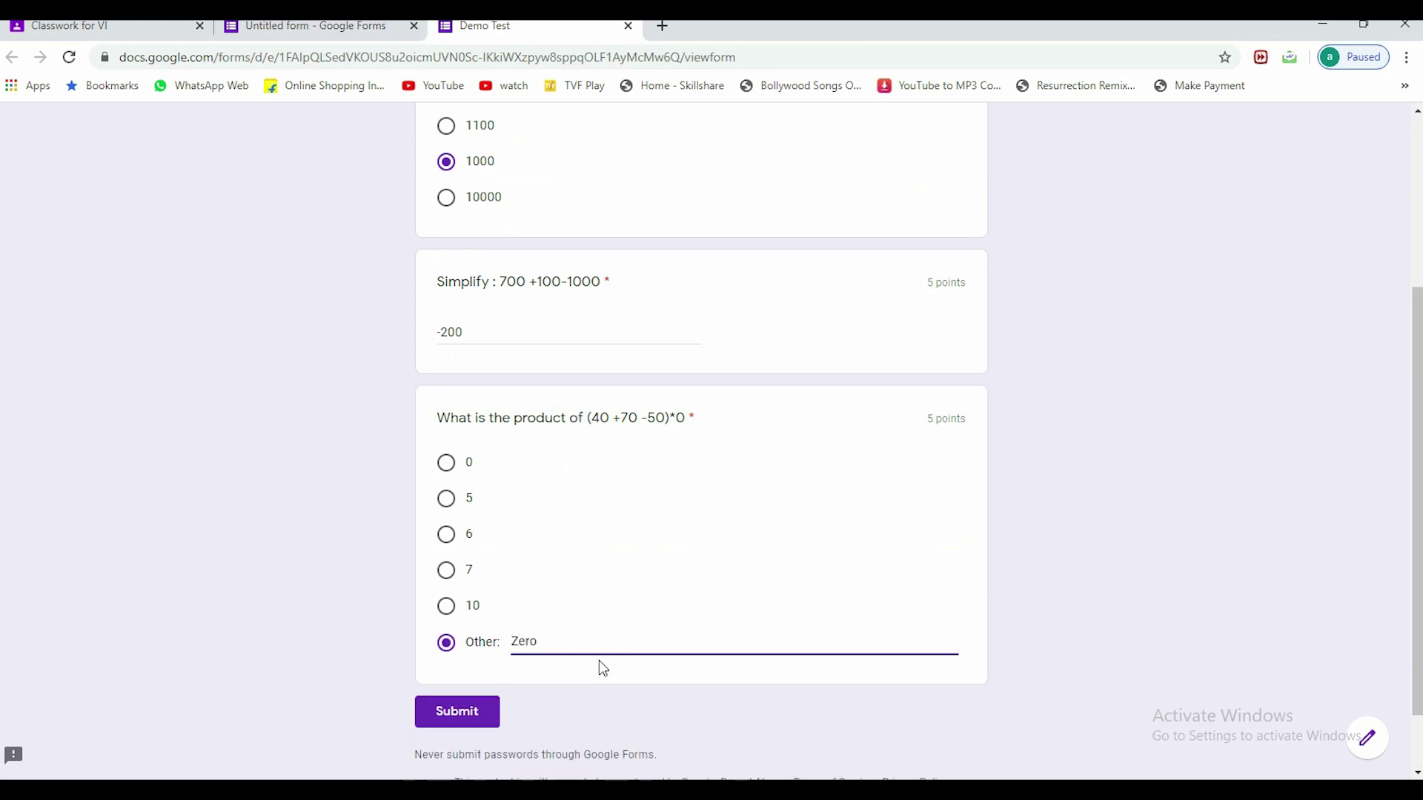
key("BackSpace")
key("BackSpace")
key("BackSpace")
key("BackSpace")
left_click(452, 466)
Submit the test response, check its 15/15 score, and return to the editor
left_click(452, 705)
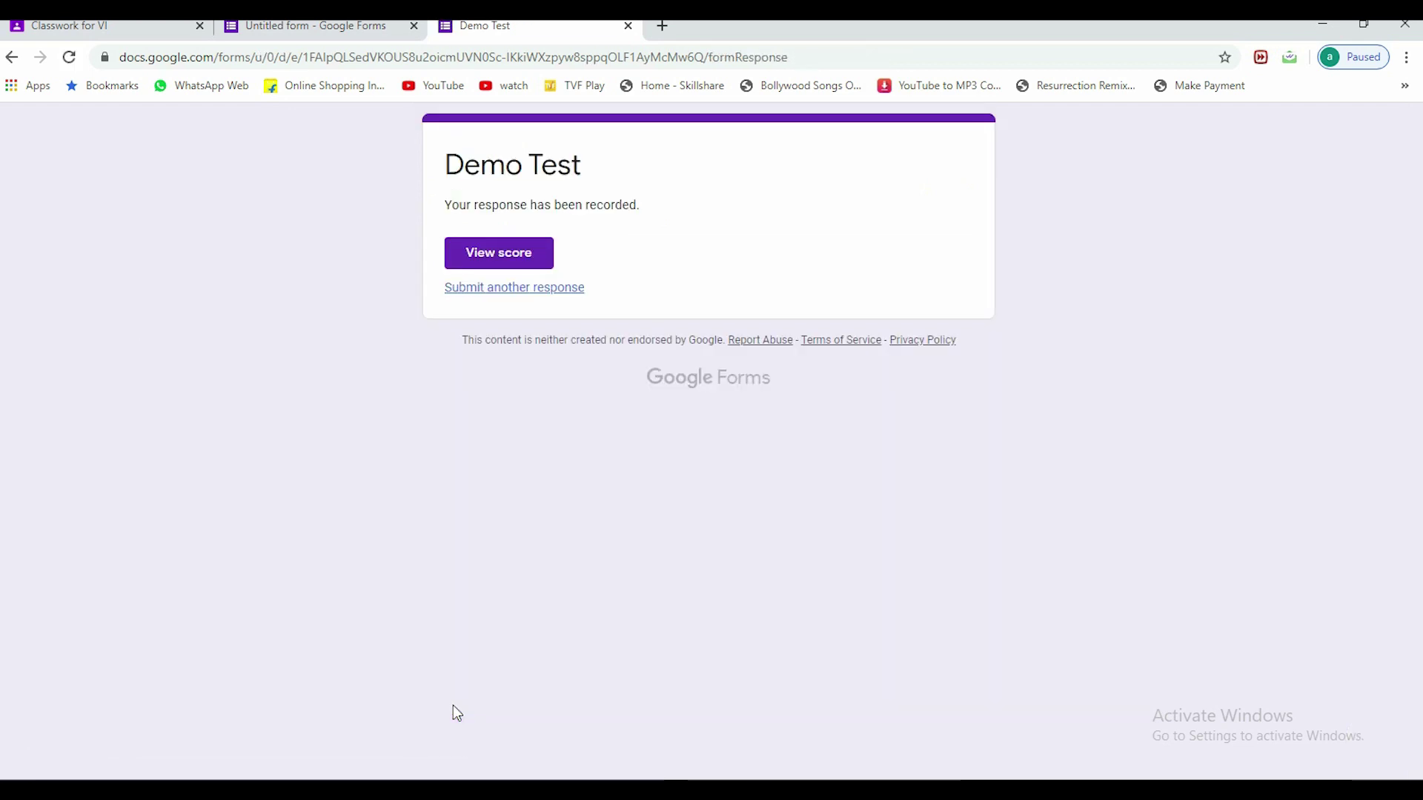
left_click(509, 251)
scroll(533, 282, "down", 4)
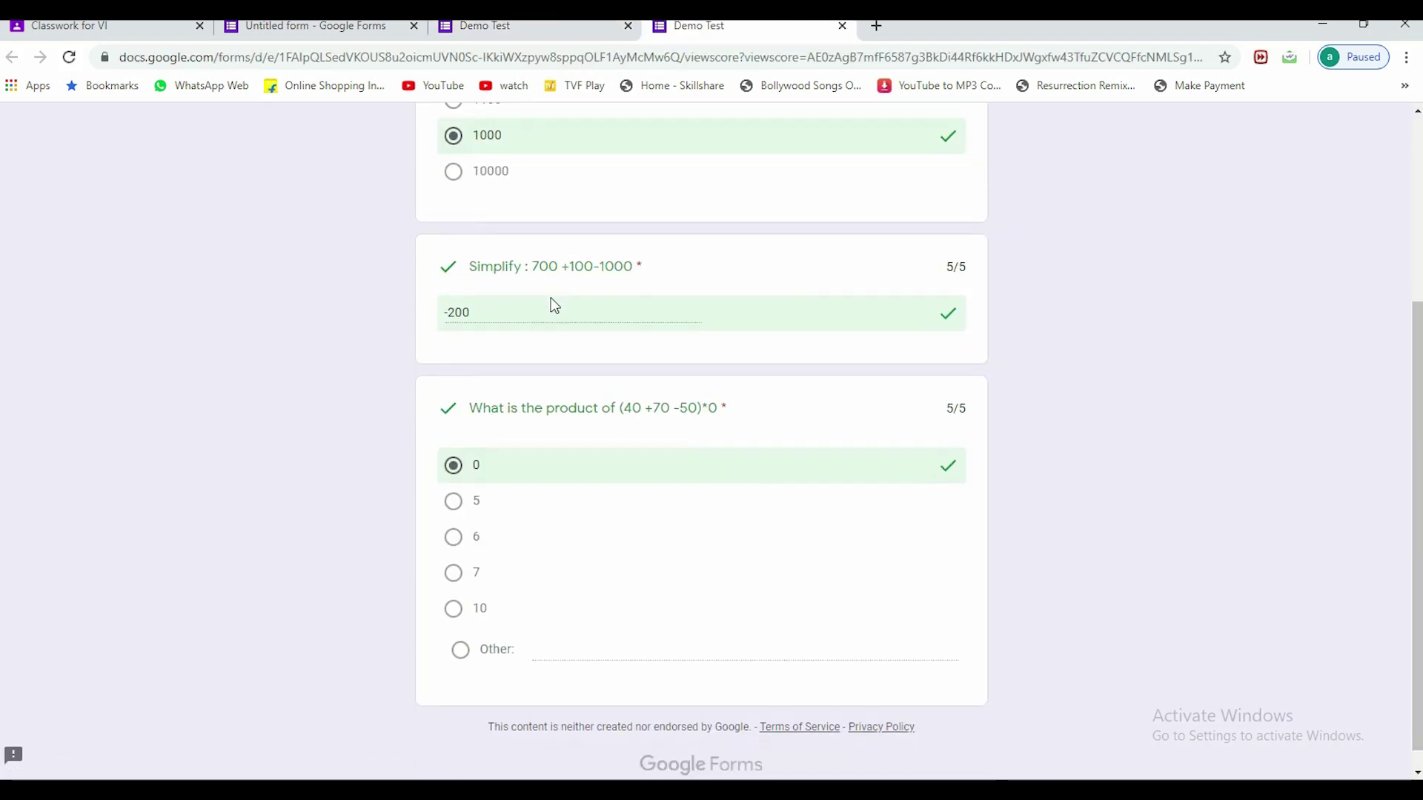
scroll(554, 311, "up", 4)
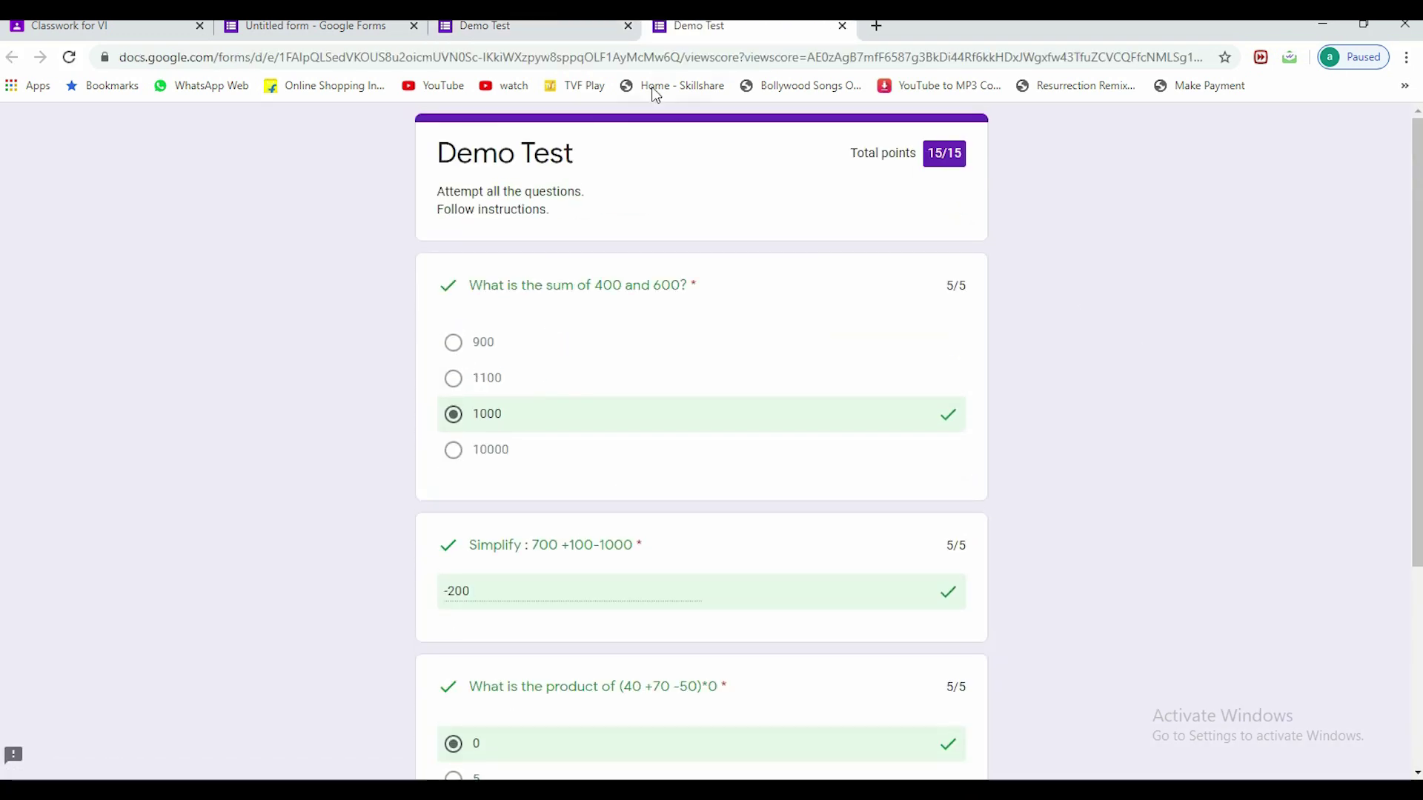
left_click(569, 36)
left_click(347, 28)
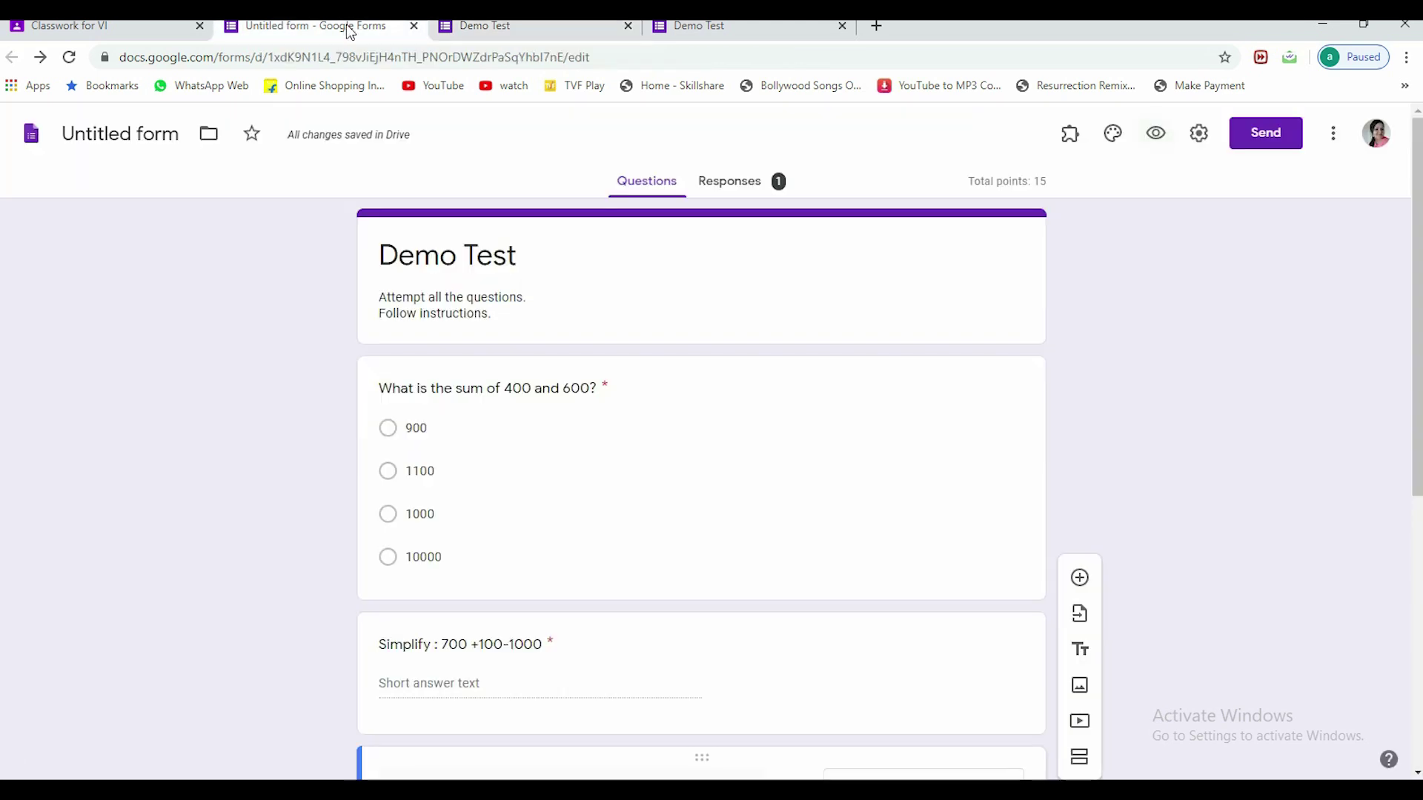
left_click(1081, 580)
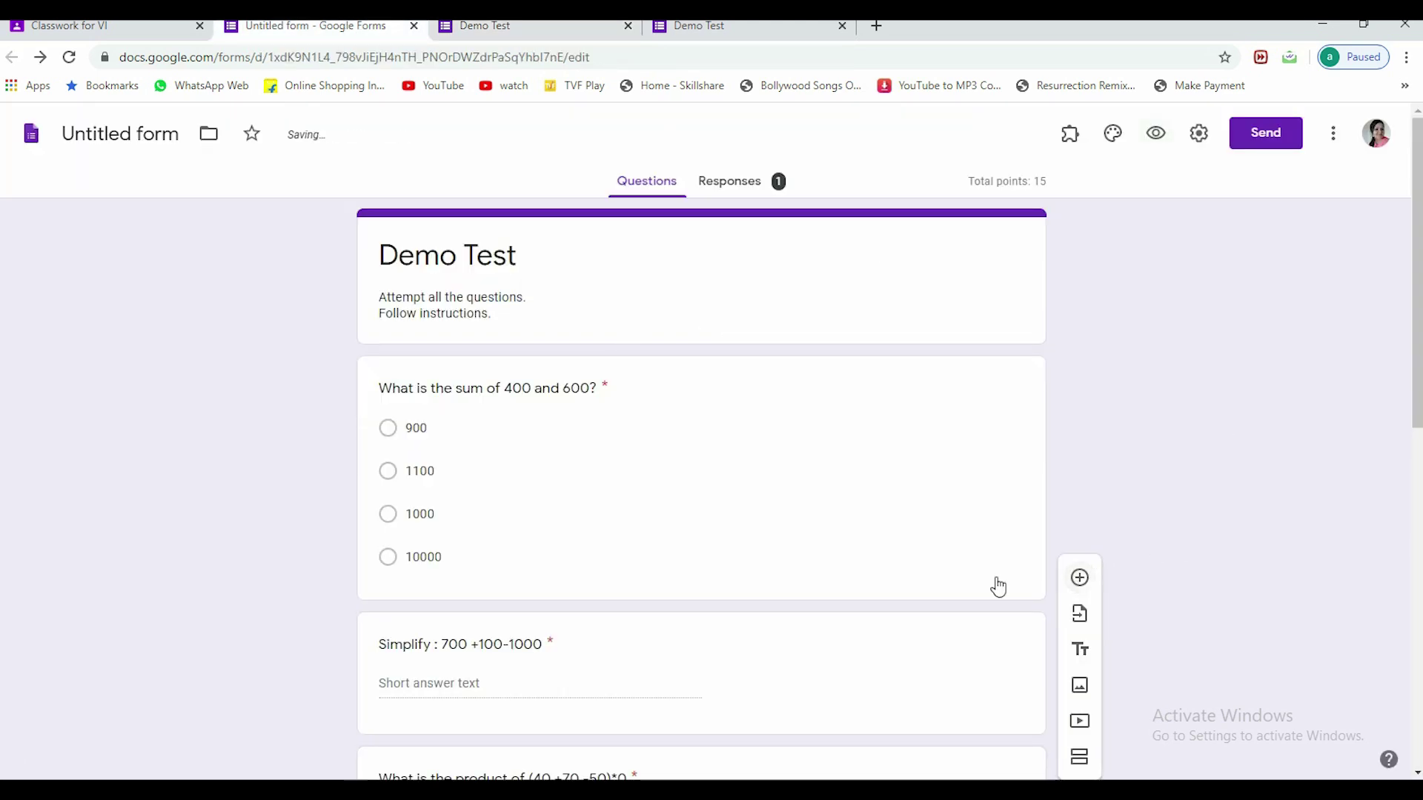
Make a required short-answer question 'Write your name and class.' and drag it above the sum question
scroll(646, 596, "up", 5)
scroll(569, 620, "down", 8)
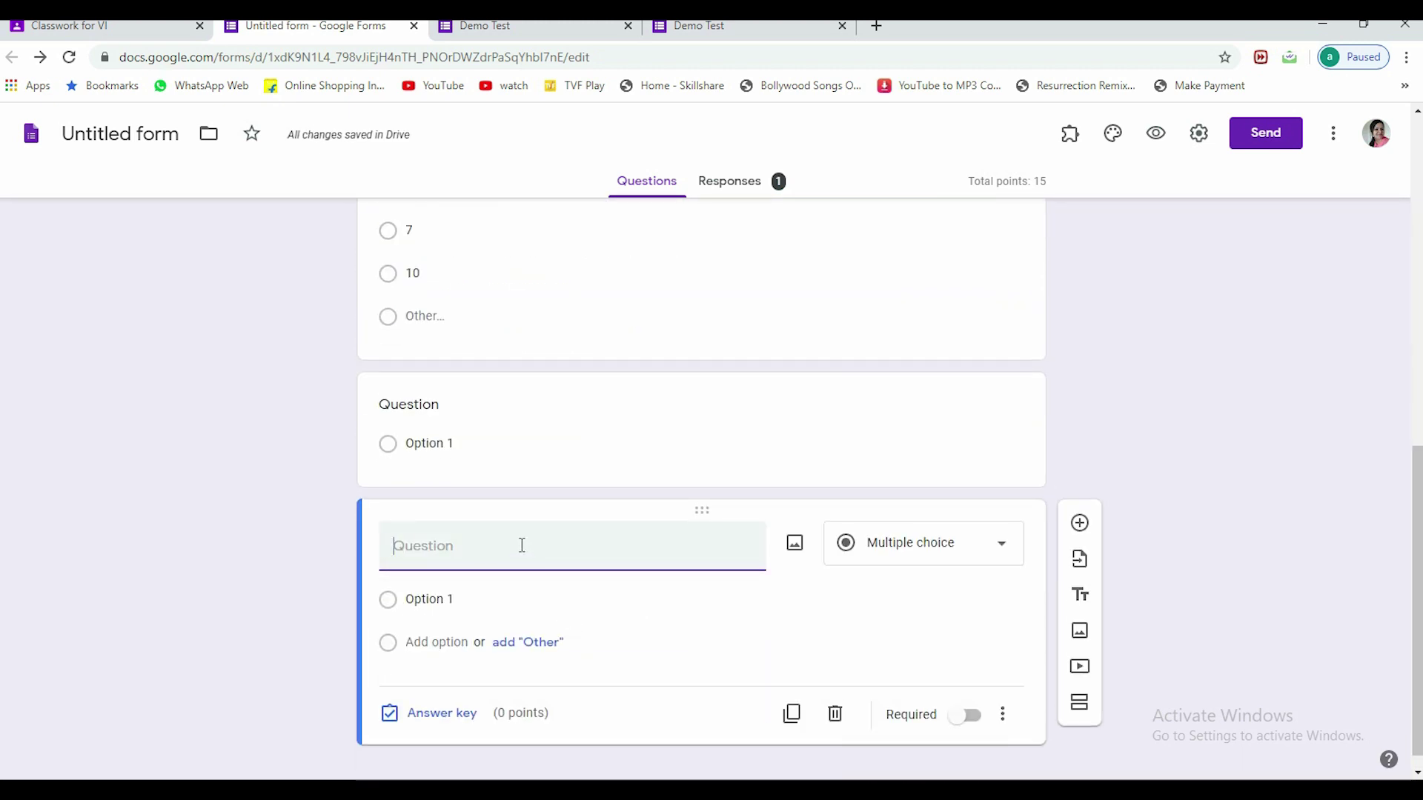
left_click(1000, 552)
left_click(928, 251)
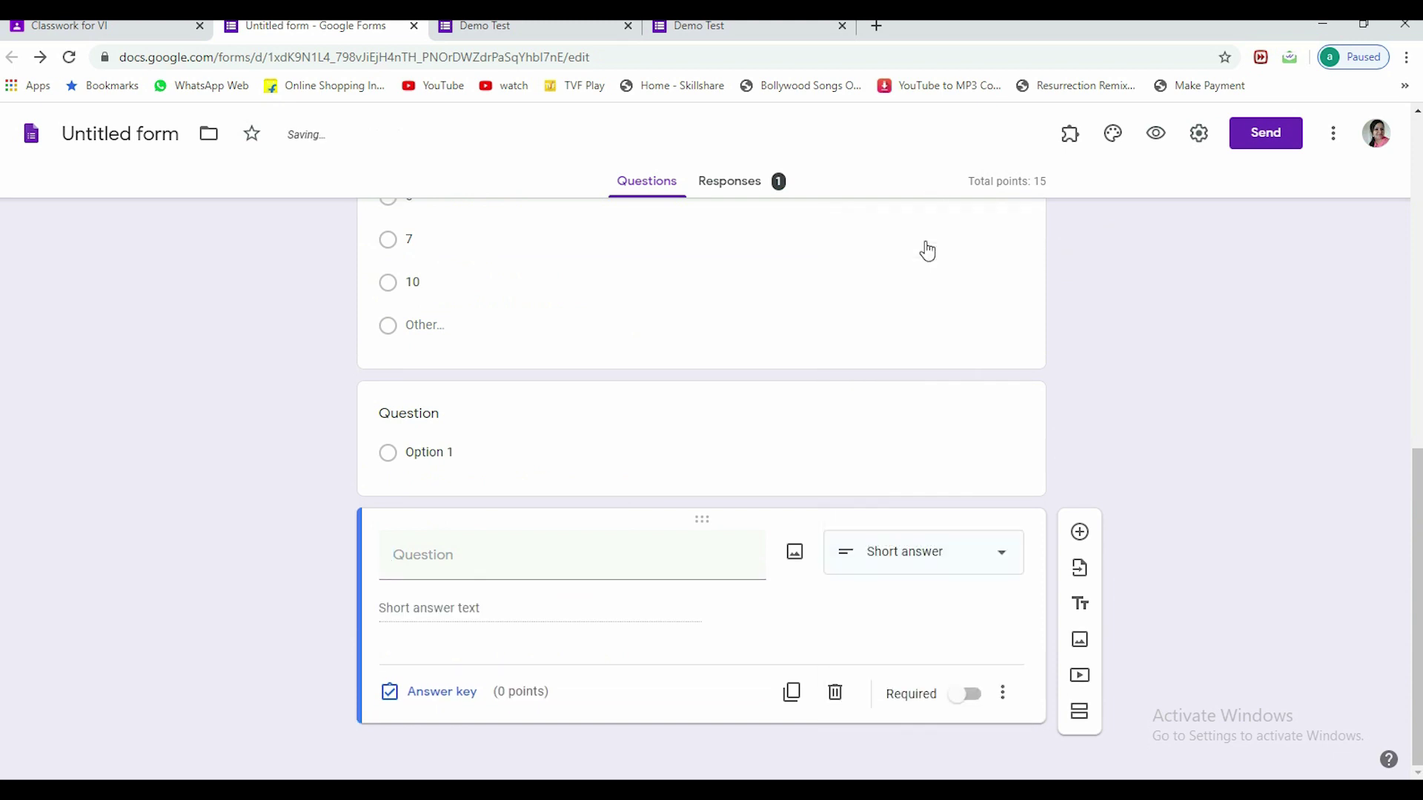
left_click(440, 558)
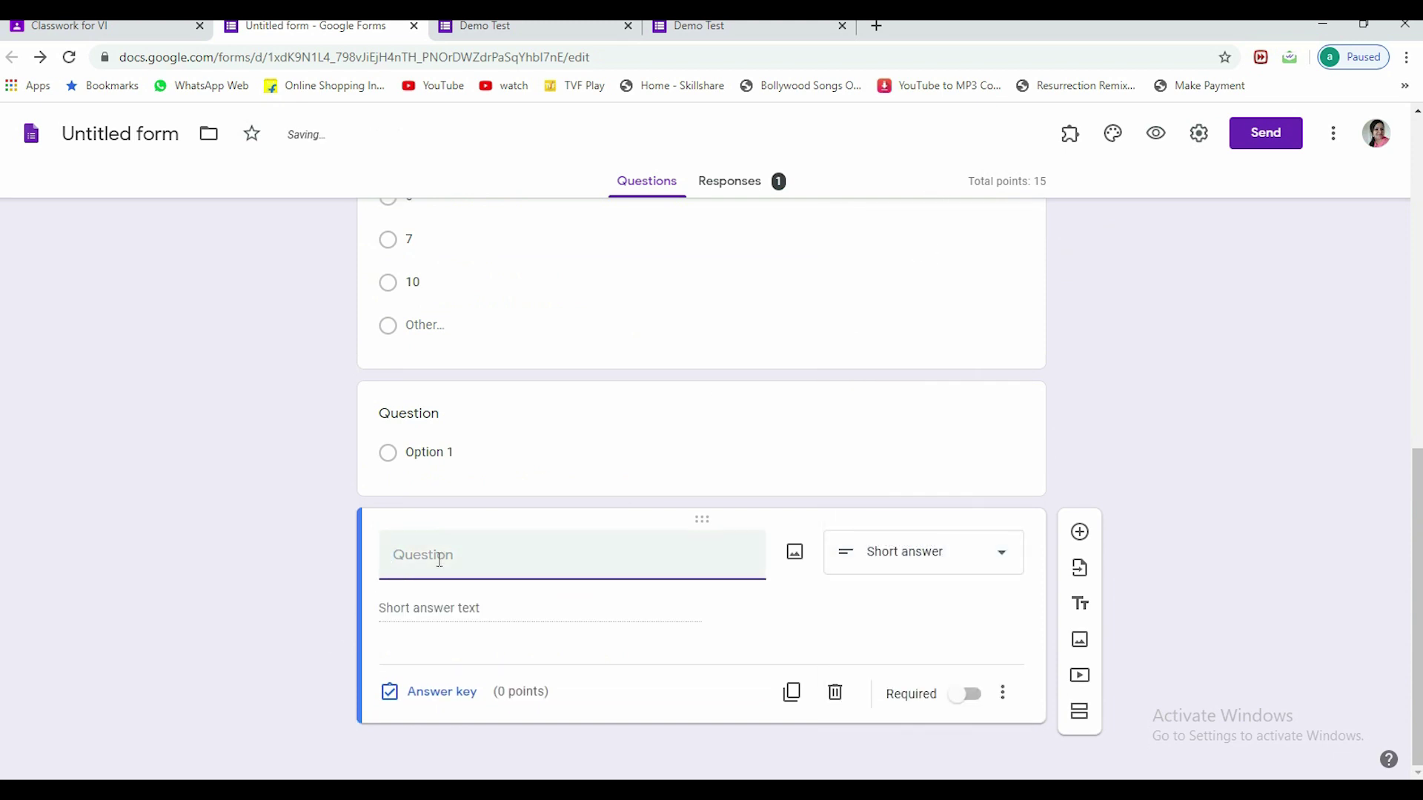
type("Write your name.")
key("BackSpace")
type("and ")
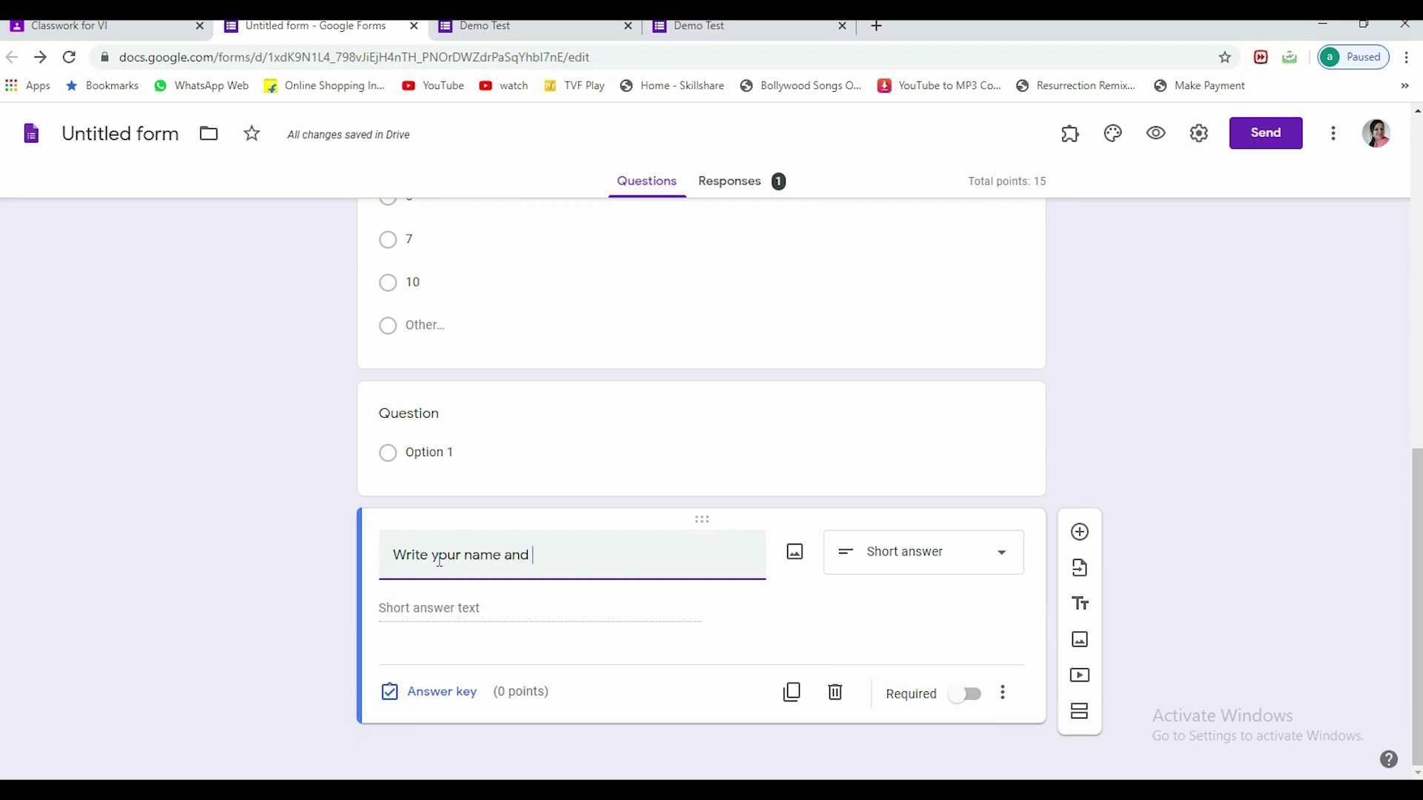
type("class.")
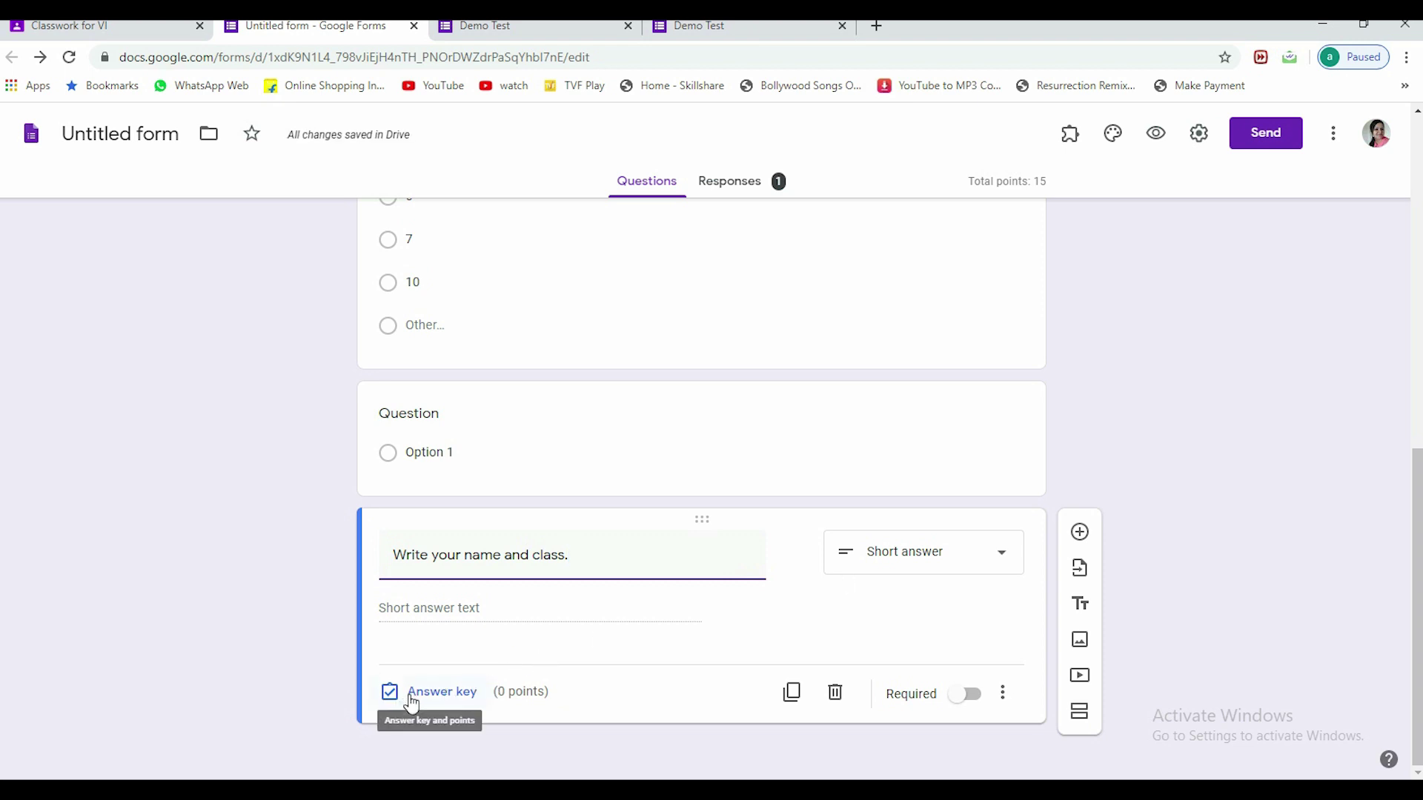
left_click(964, 695)
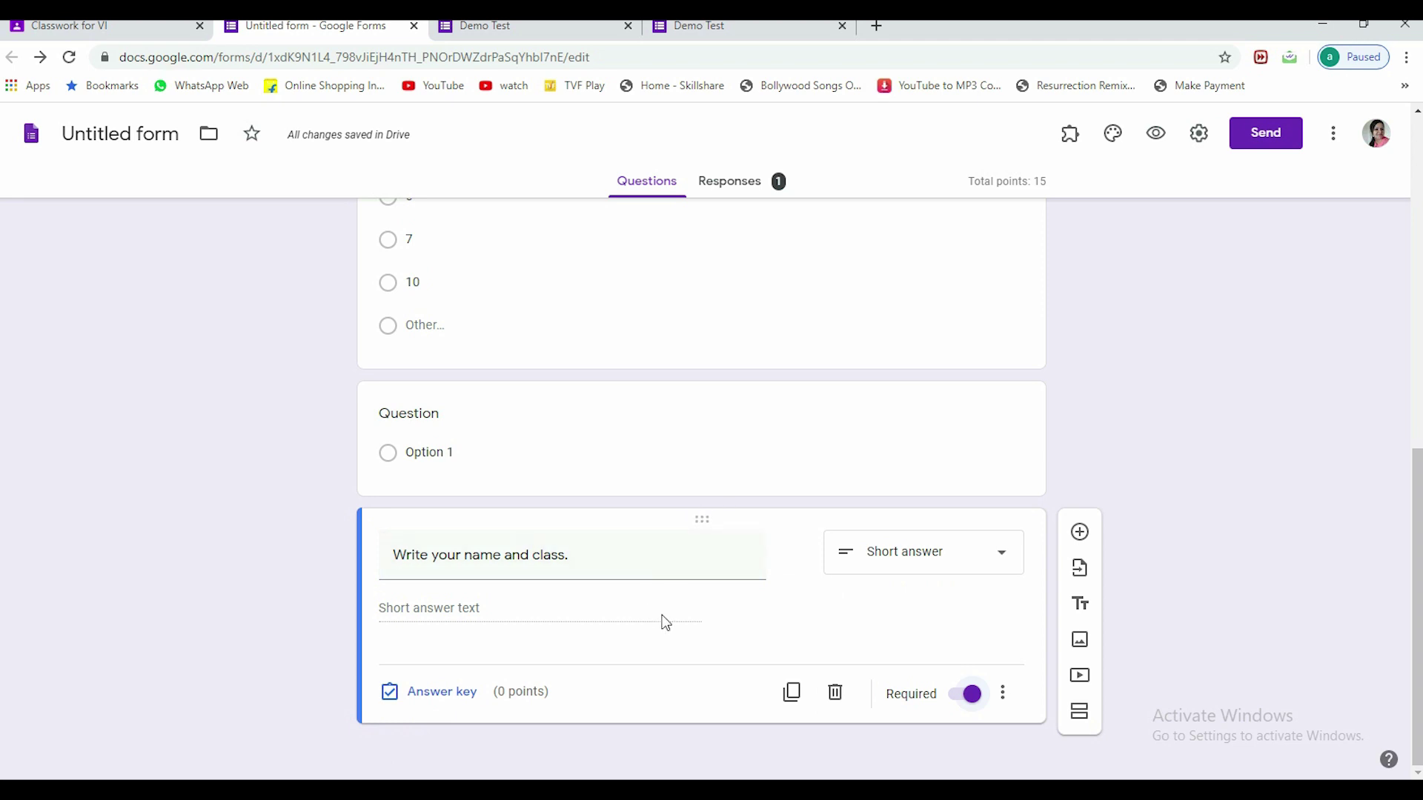
left_click_drag(705, 511, 770, 83)
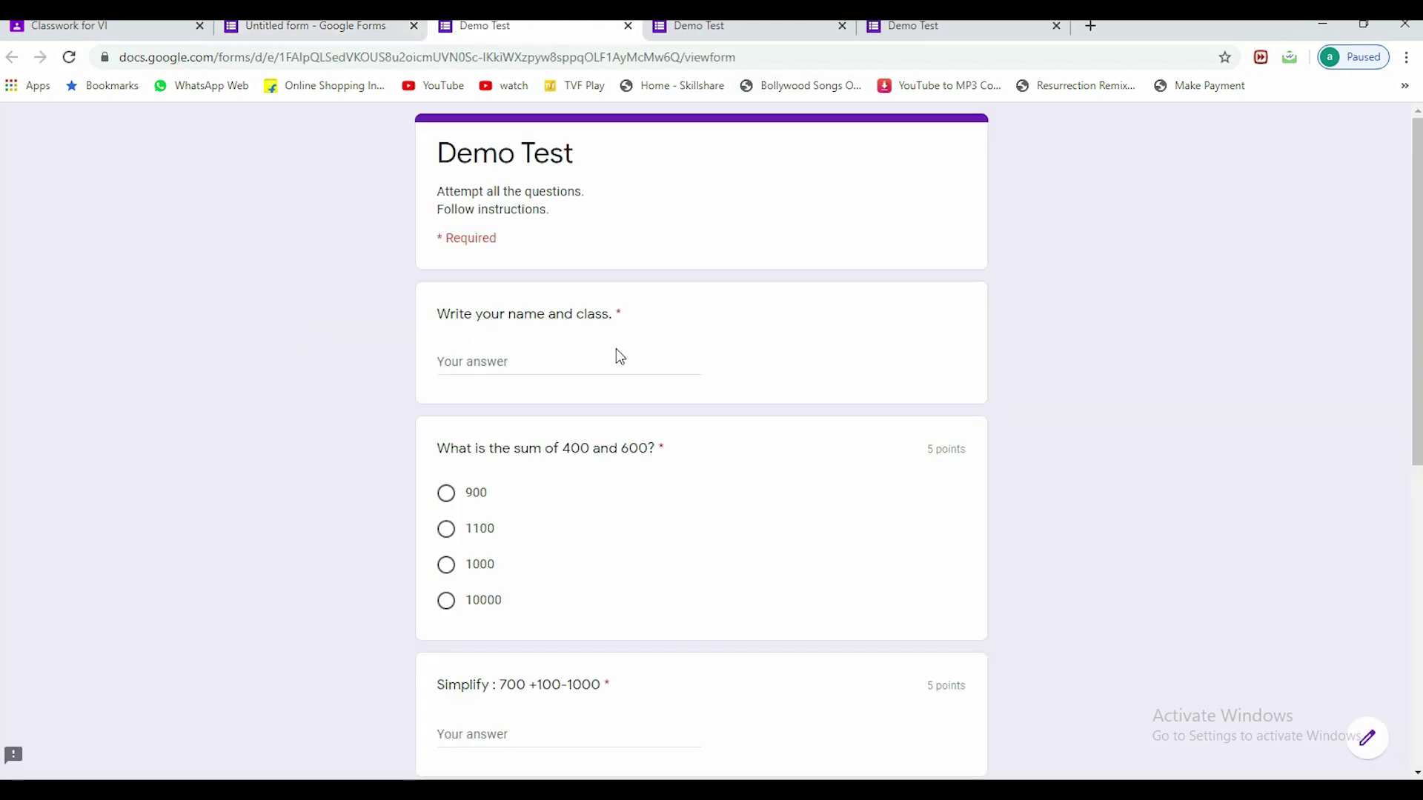
Scroll through the Demo Test preview to confirm the name-and-class question comes first
scroll(625, 326, "down", 10)
scroll(626, 335, "up", 10)
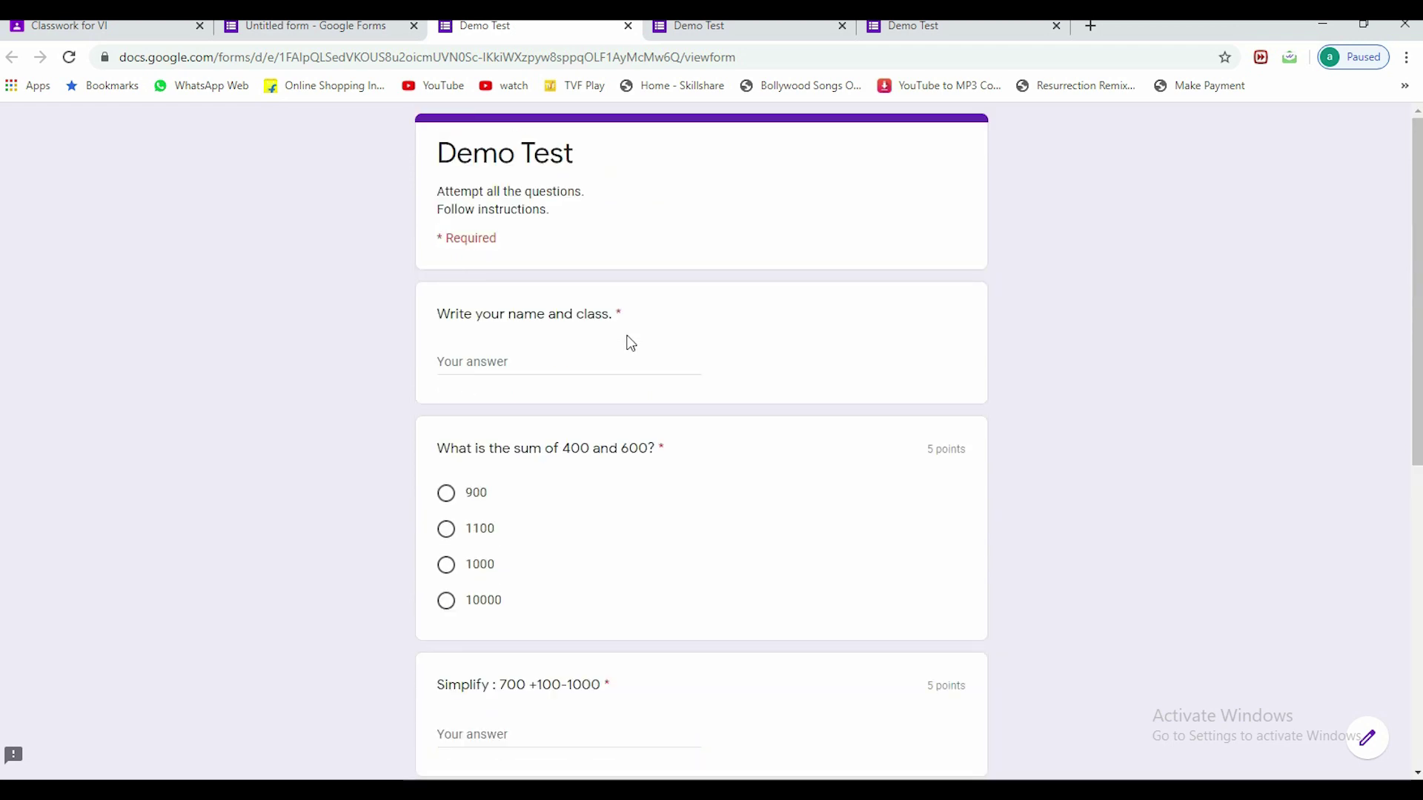